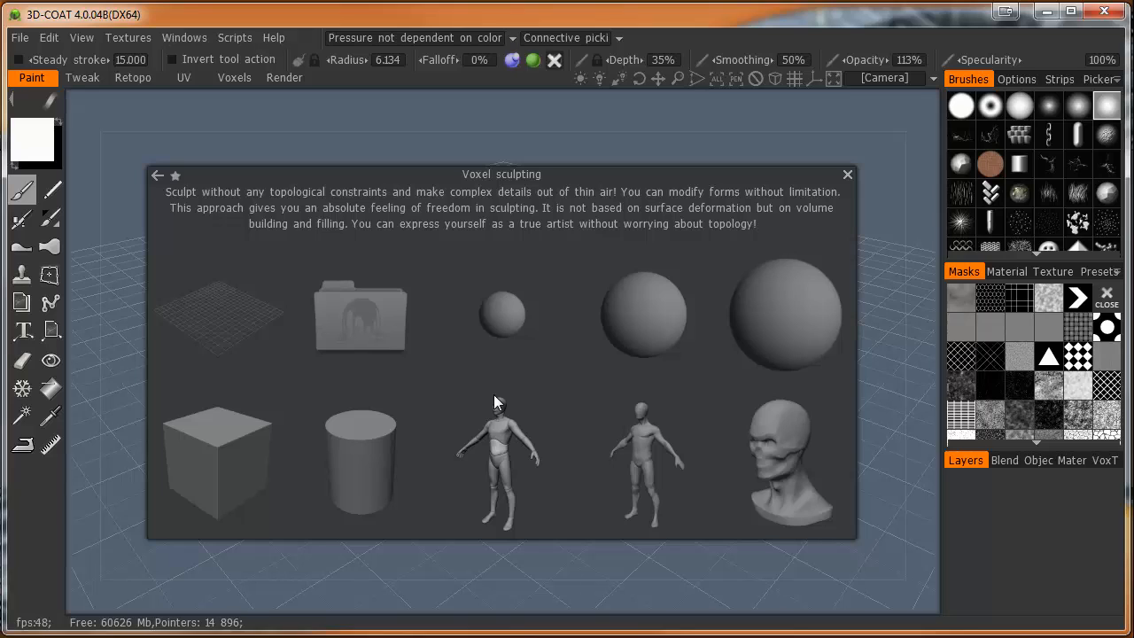
Step: Start a new voxel sculpt from the large sphere primitive
left_click(782, 327)
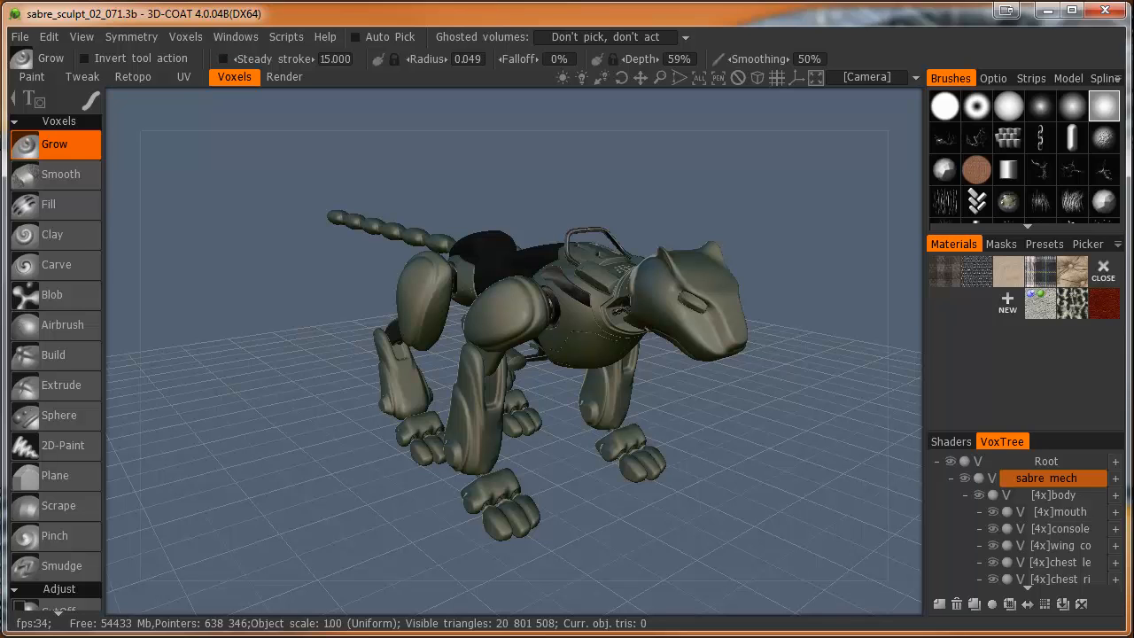
Step: View the sabre mech model in the Retopo, UV and Paint rooms
left_click(134, 77)
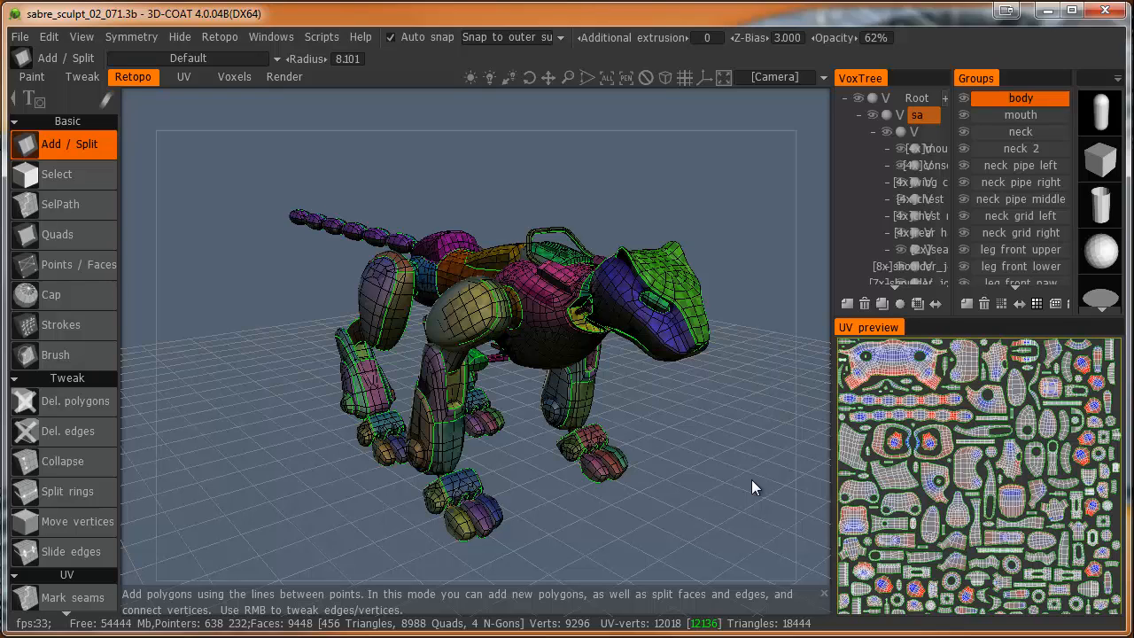
left_click(183, 76)
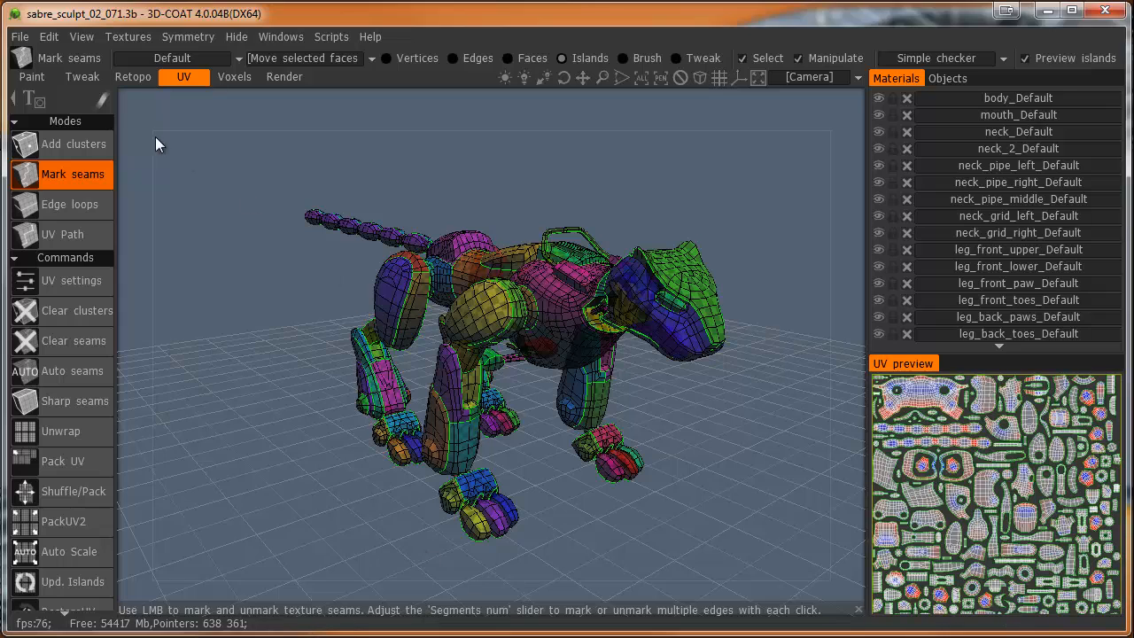
left_click(41, 76)
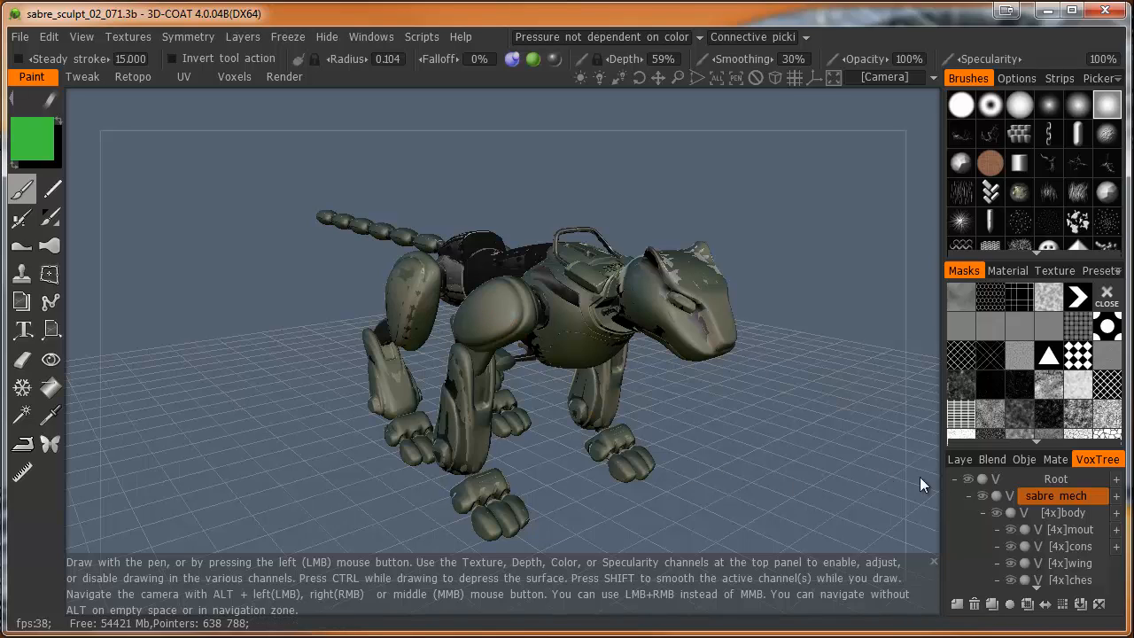
Step: Hide the sabre mech voxel volume to inspect the painted mesh from its other side, and switch to the Tweak room
left_click(981, 497)
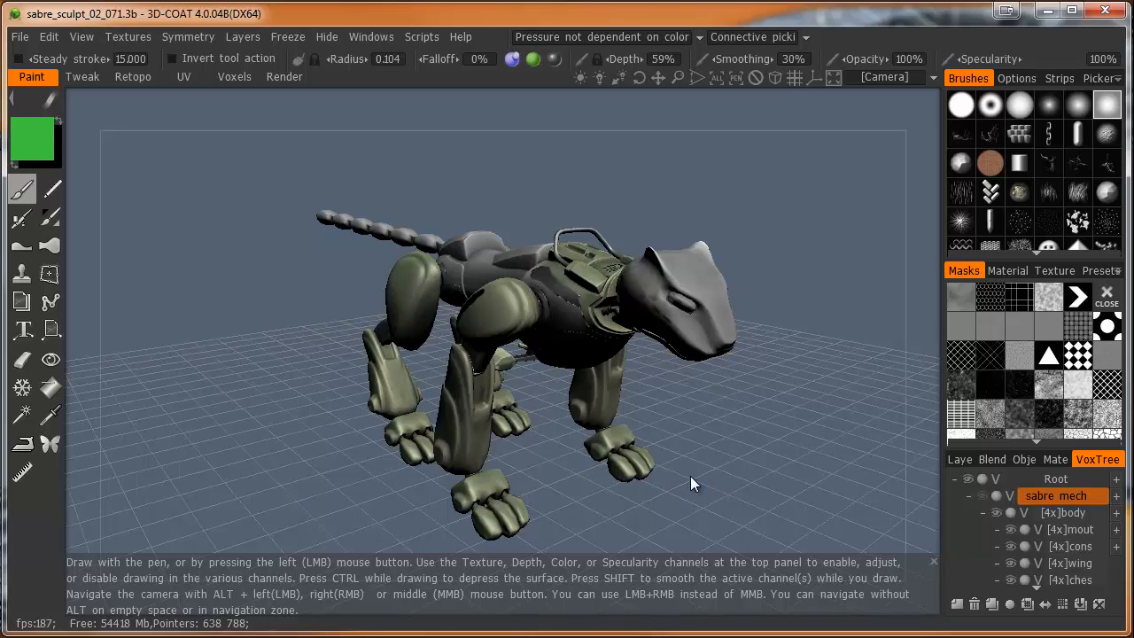
left_click_drag(741, 418, 466, 413)
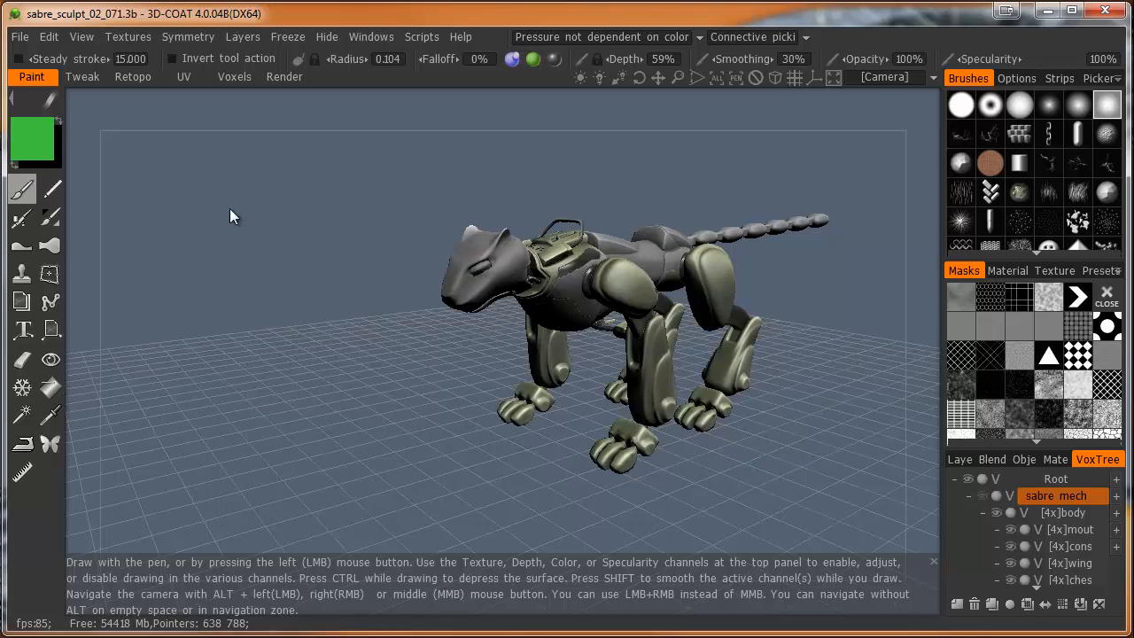
left_click(83, 77)
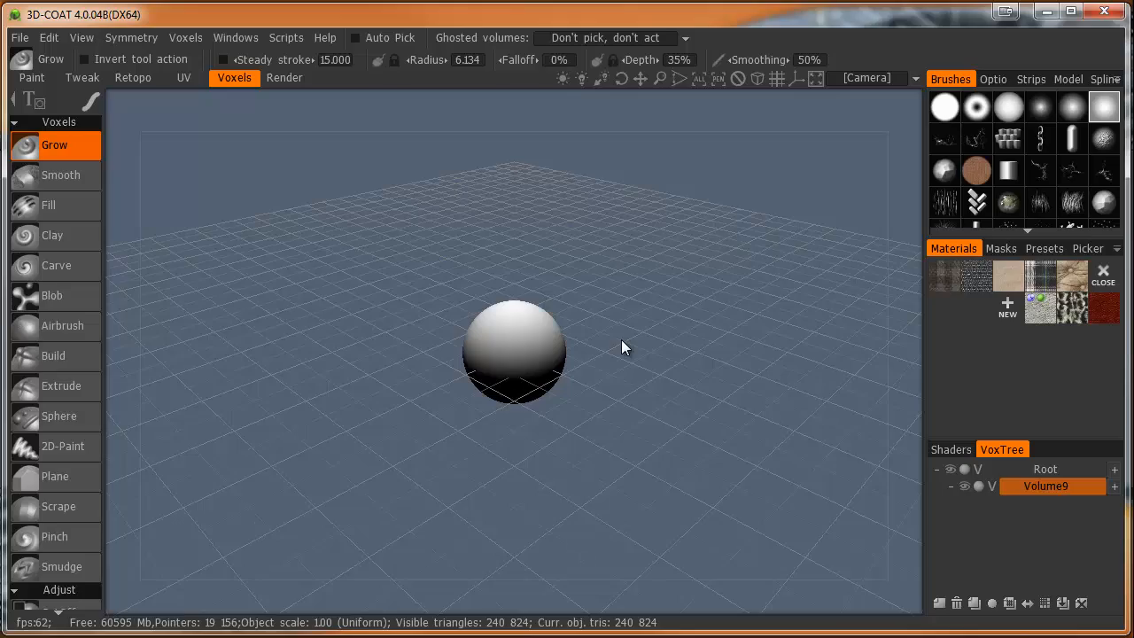
Step: Apply the BasicComplexShader shader to the sphere and inspect it close up
left_click_drag(622, 341, 662, 387)
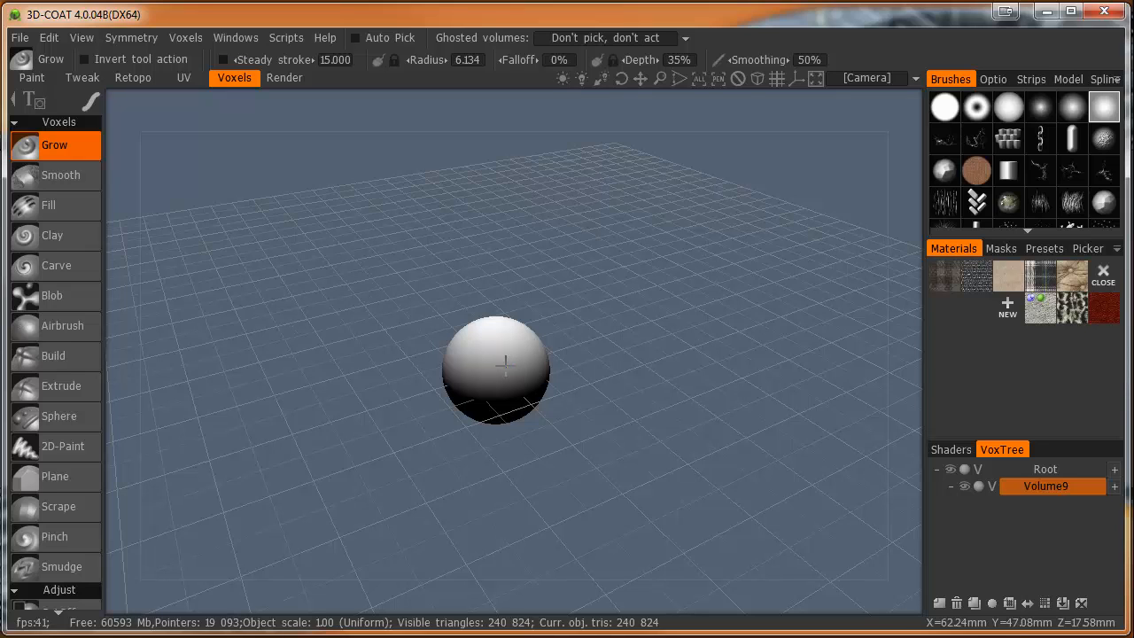
left_click_drag(506, 361, 567, 406, "alt")
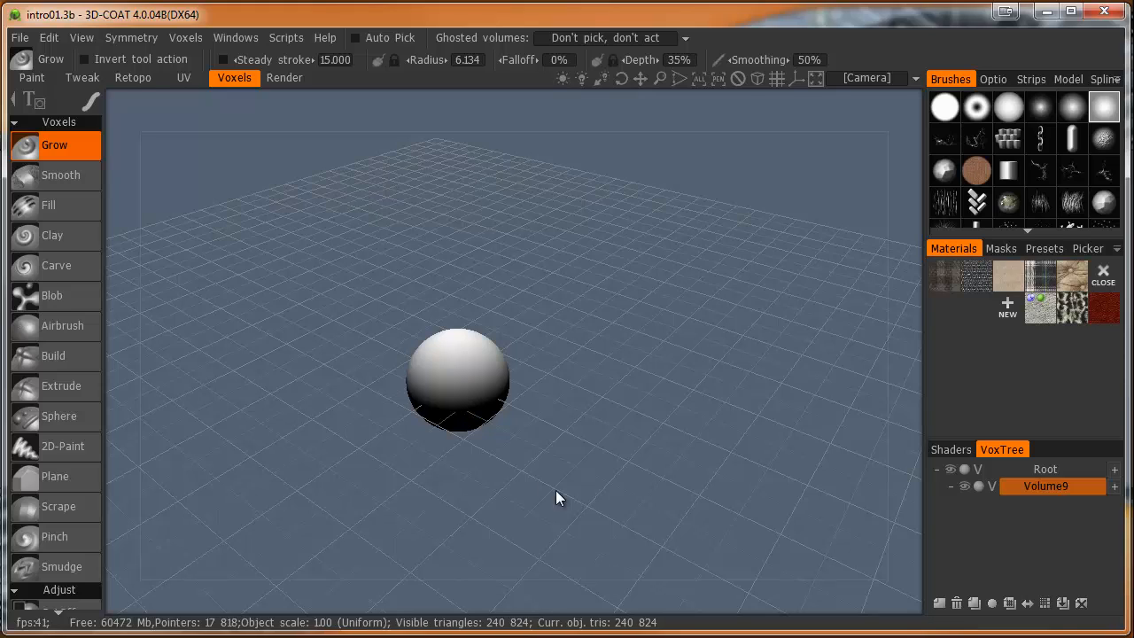
left_click(946, 450)
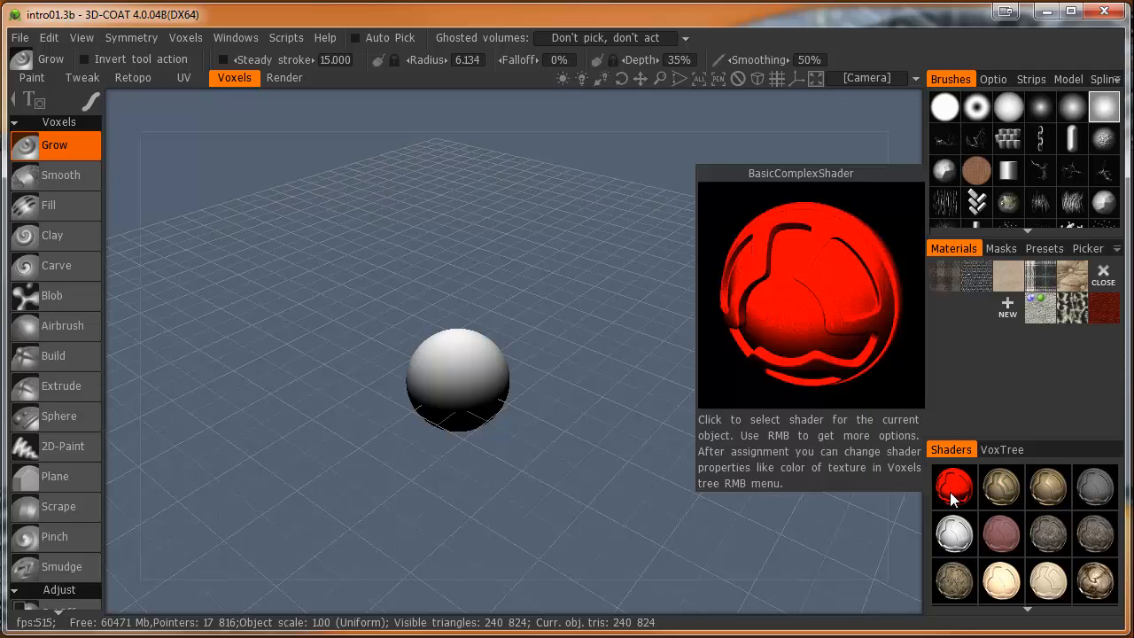
left_click(955, 490)
scroll(453, 395, "up", 6)
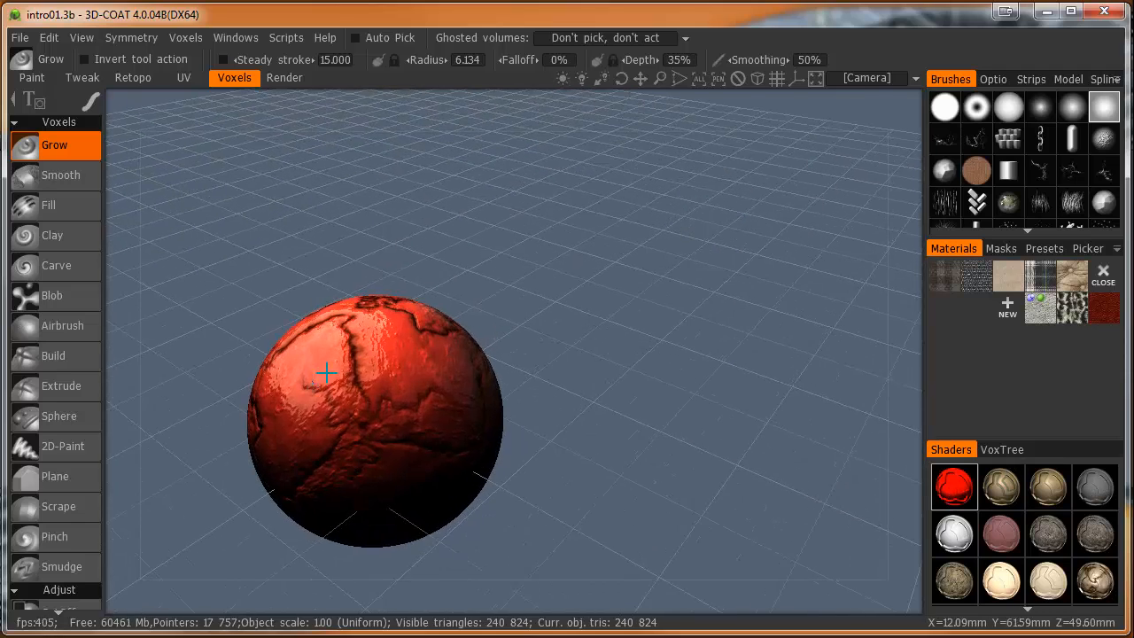
left_click_drag(495, 285, 581, 375, "alt")
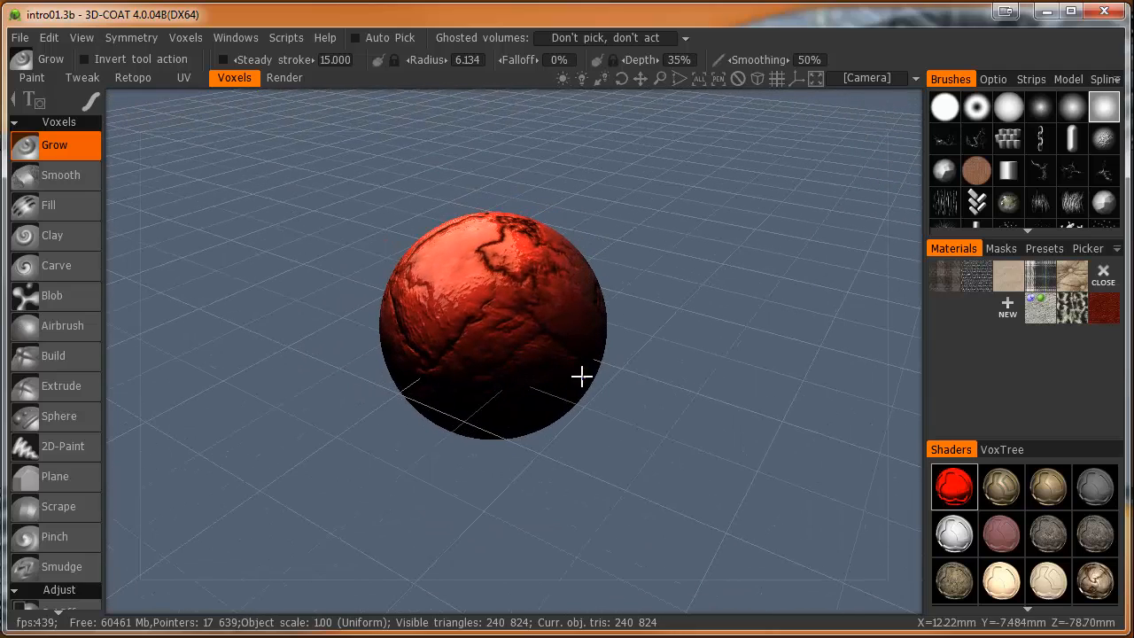
Step: Apply the PicMat_Clay shader to the sphere
left_click(1052, 487)
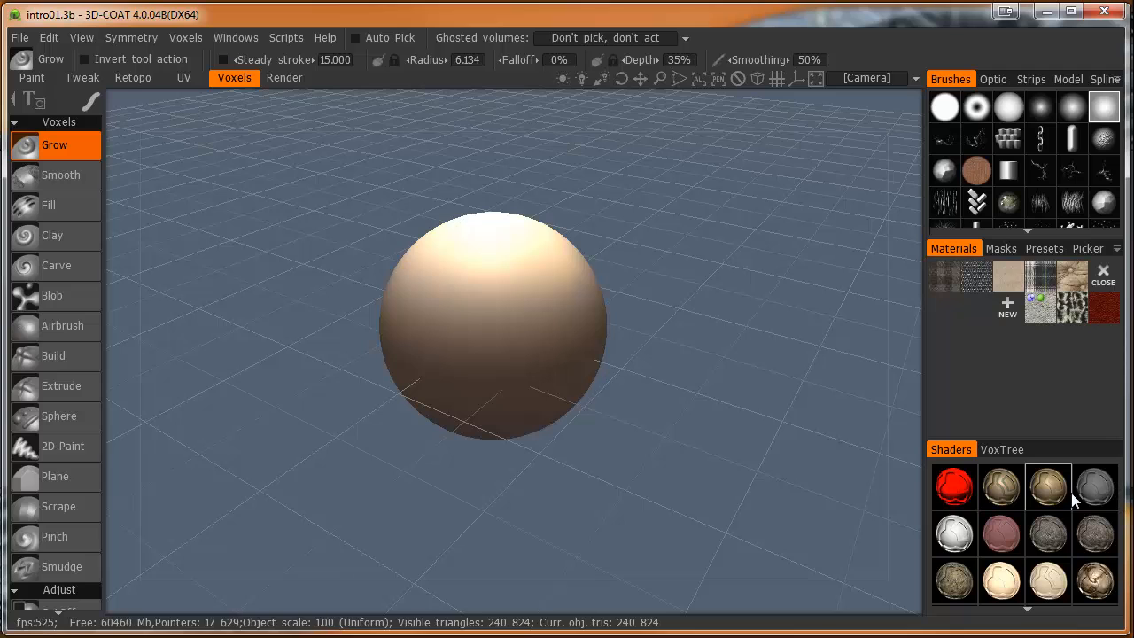
scroll(1057, 534, "down", 1)
scroll(1057, 533, "down", 2)
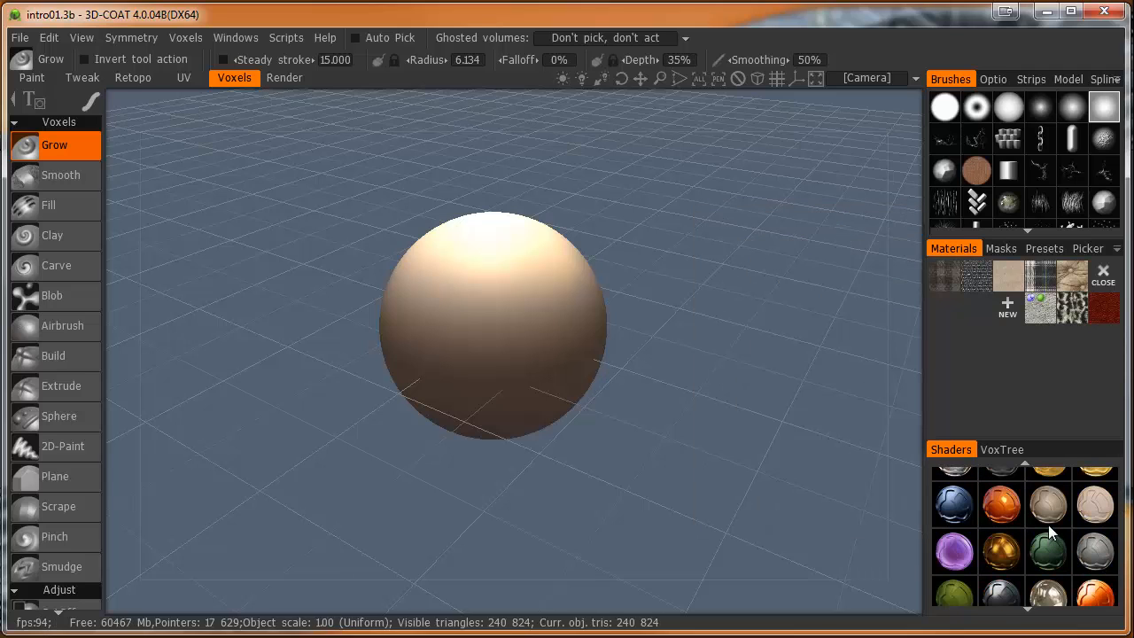
mouse_move(1050, 505)
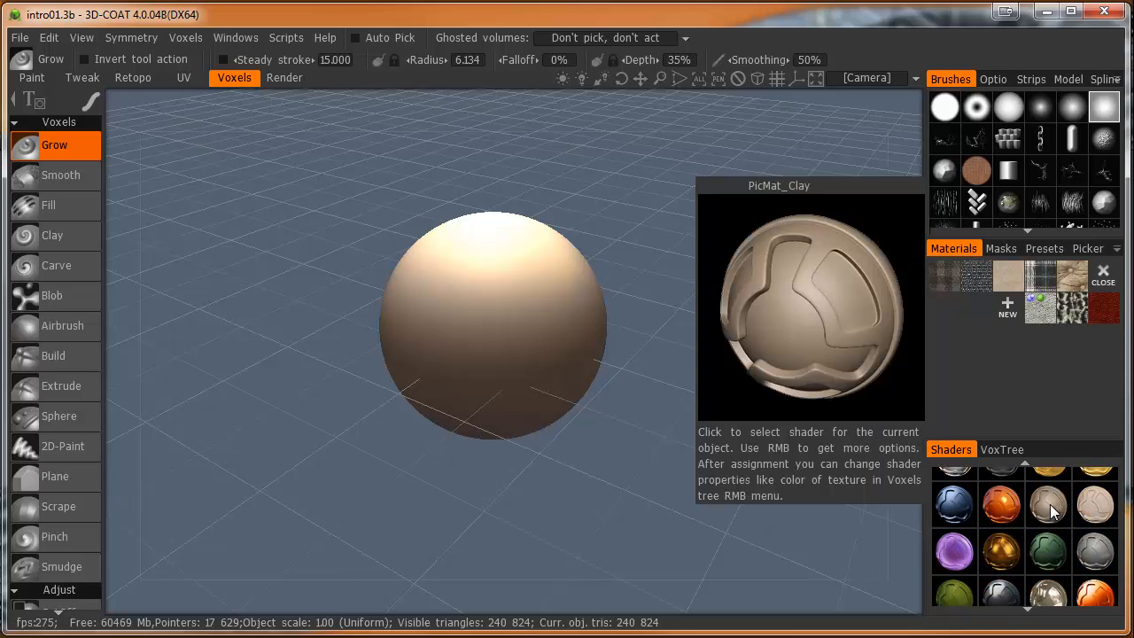
left_click(1050, 504)
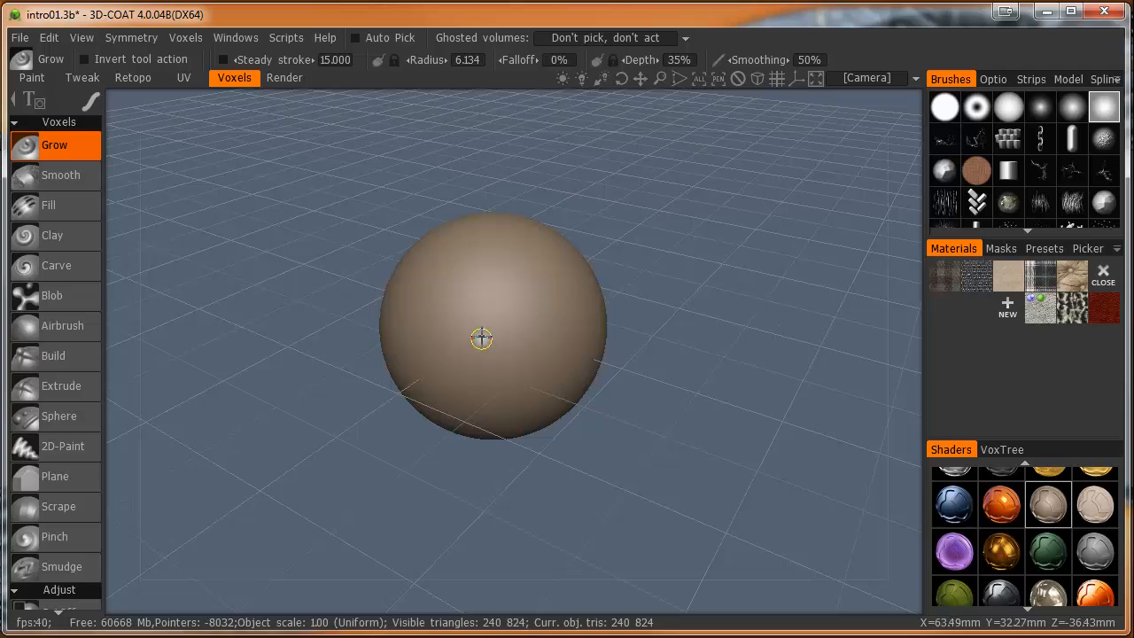
Step: Sculpt a thin Grow stroke on the sphere's front, and a wider one beside it with radius 20.724 and depth 19%
left_click_drag(473, 272, 495, 334)
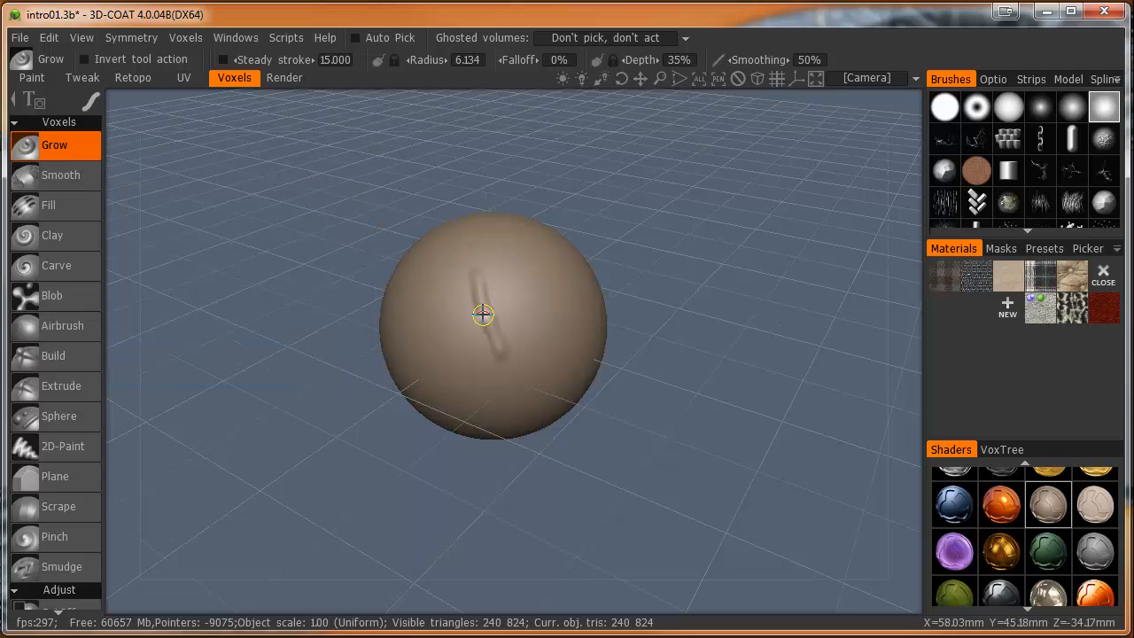
mouse_move(483, 315)
right_mouse_down()
mouse_move(520, 314)
mouse_move(504, 315)
mouse_move(519, 298)
mouse_move(525, 336)
mouse_move(521, 327)
right_mouse_up()
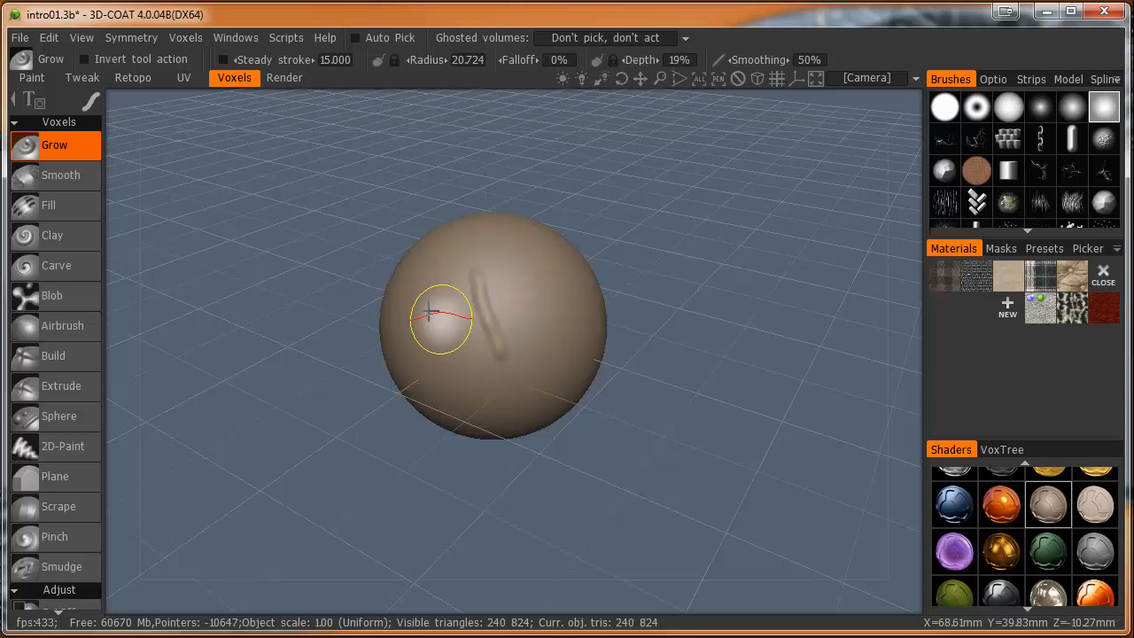
left_click(446, 344)
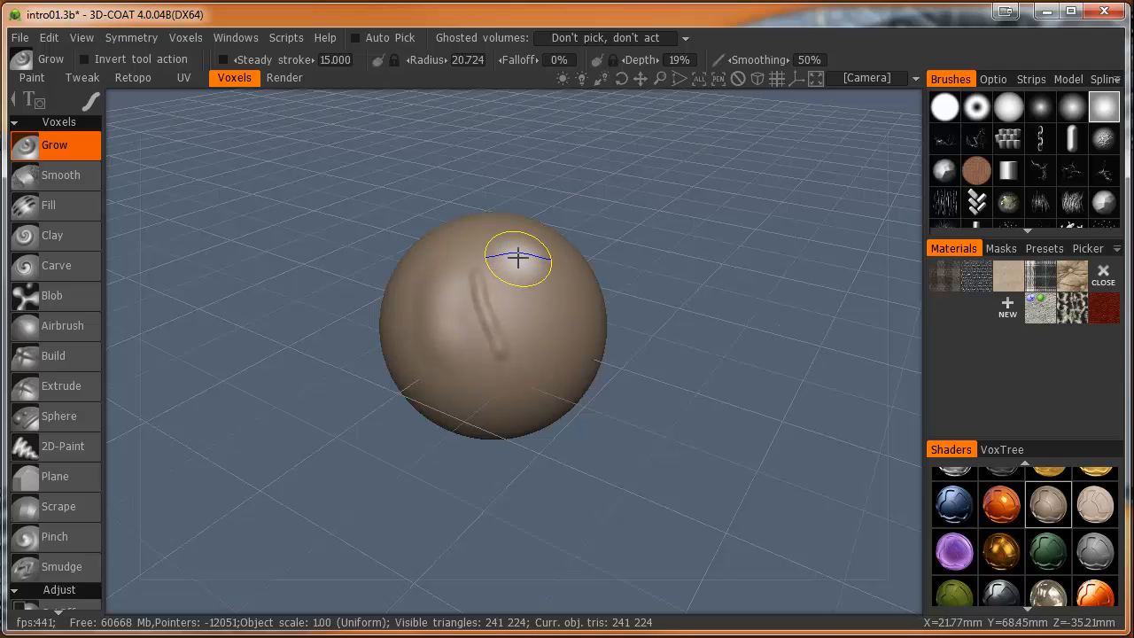
Step: Carve a groove beside the raised strokes with inverted Grow, and smooth out the thin stroke between them
left_click_drag(514, 258, 539, 343, "ctrl")
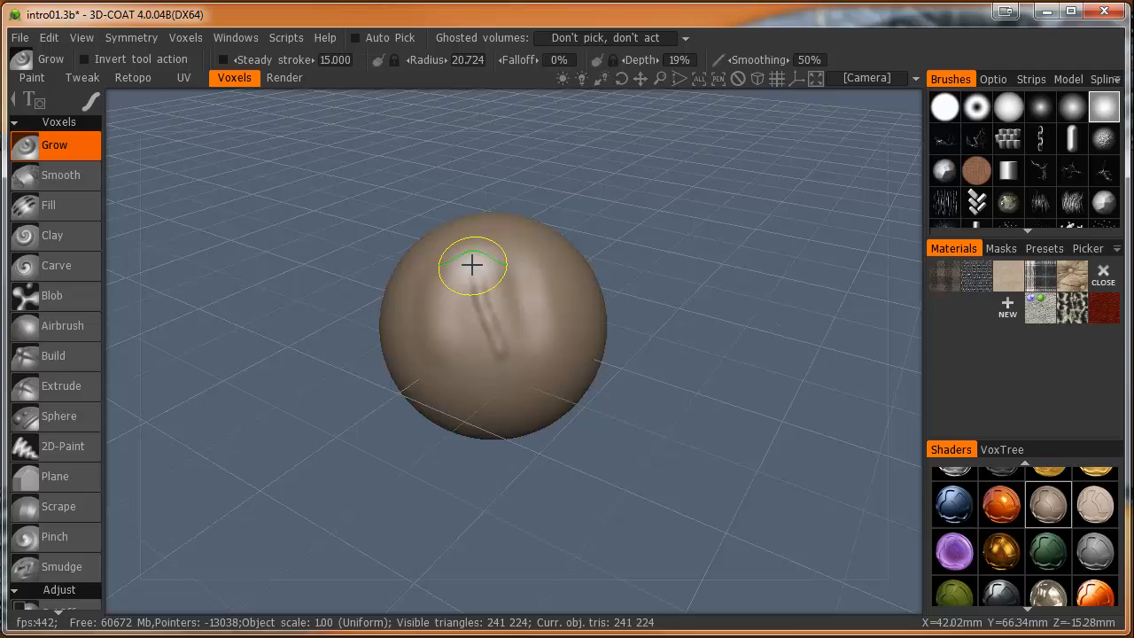
left_click_drag(478, 282, 502, 357, "shift")
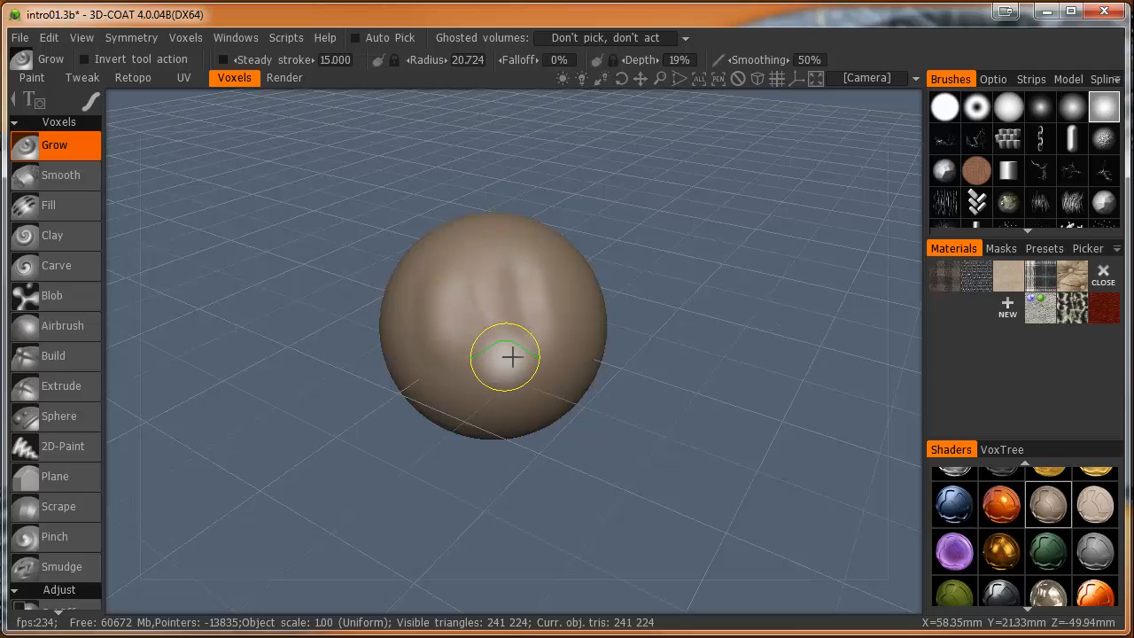
left_click_drag(495, 288, 517, 333)
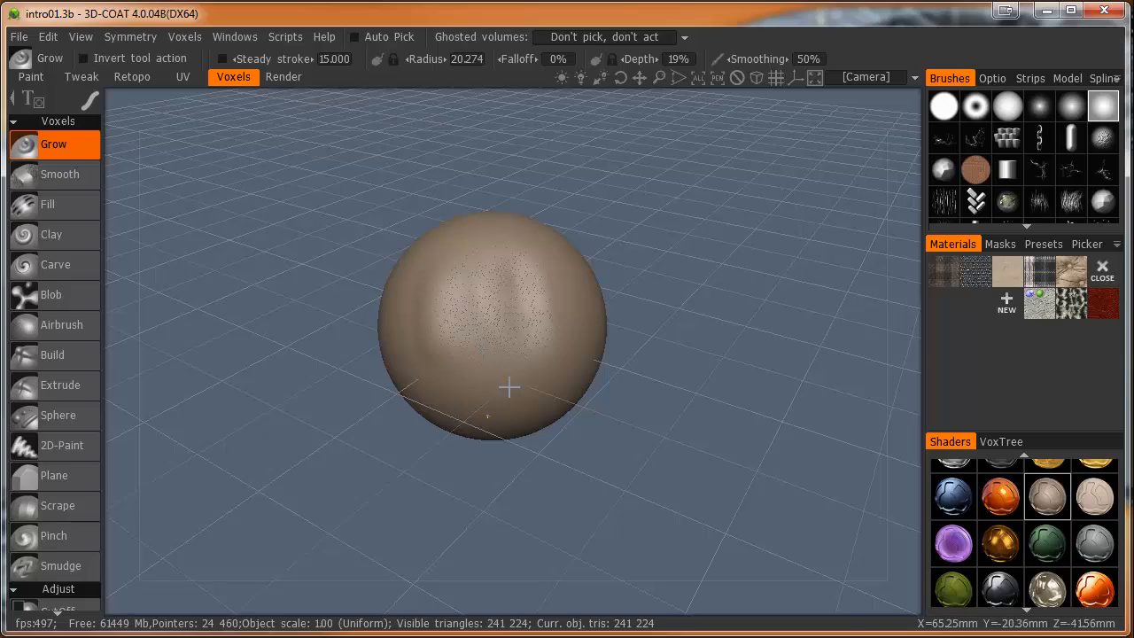
Step: Examine the wireframe density of the sculpted sphere up close and from a distance
right_click_drag(511, 320, 518, 424, "alt")
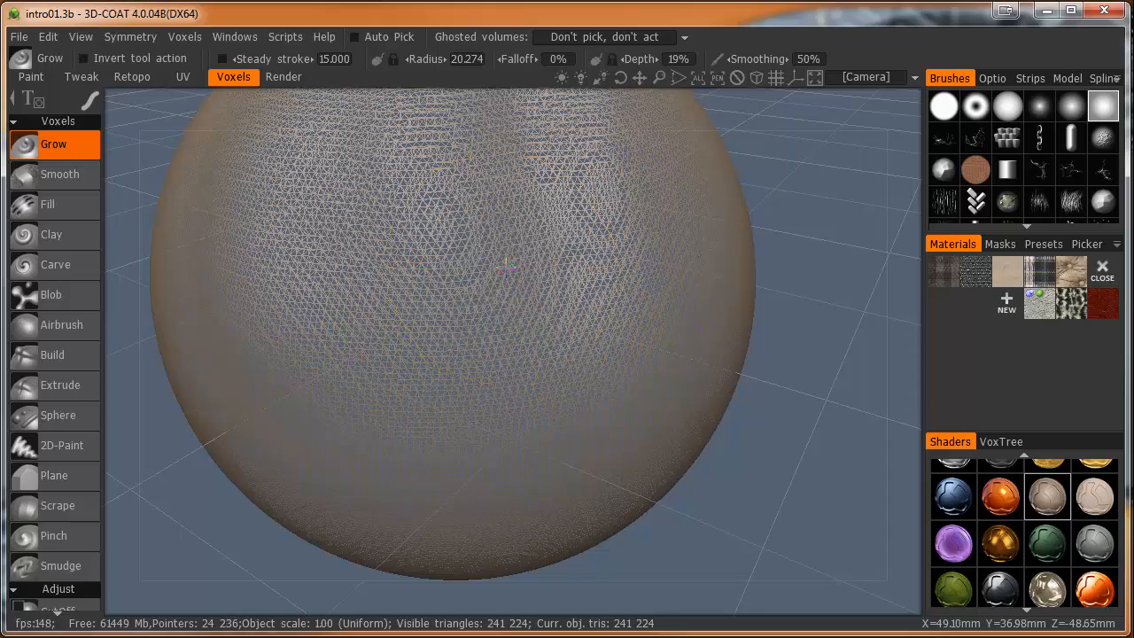
right_click_drag(504, 269, 503, 169, "alt")
middle_click_drag(492, 327, 517, 333, "alt")
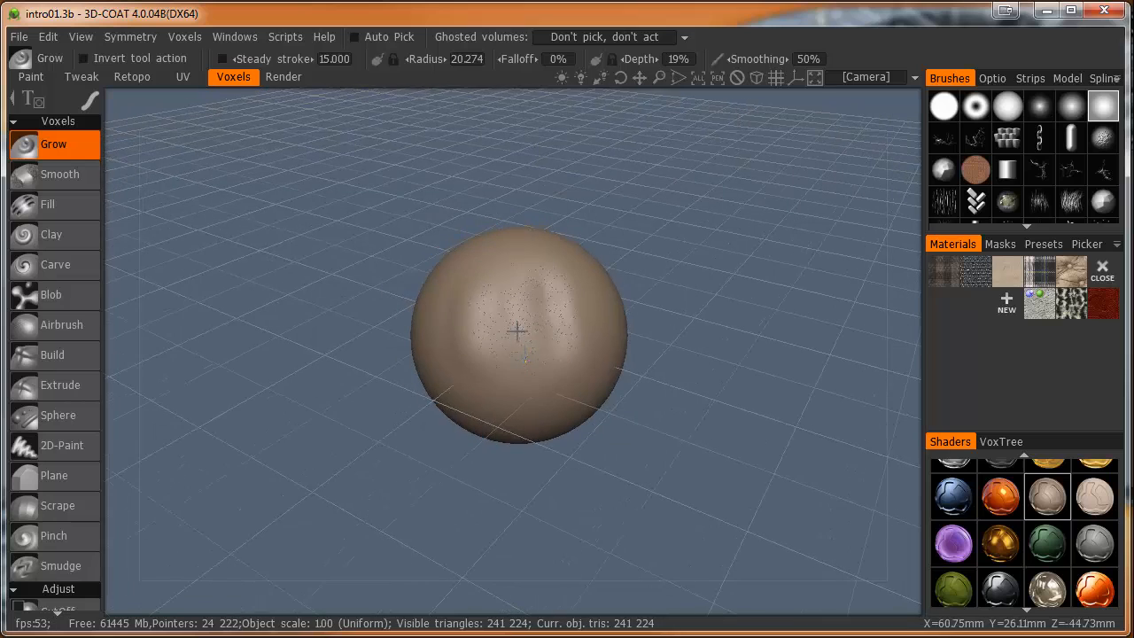
right_click_drag(516, 333, 514, 316, "alt")
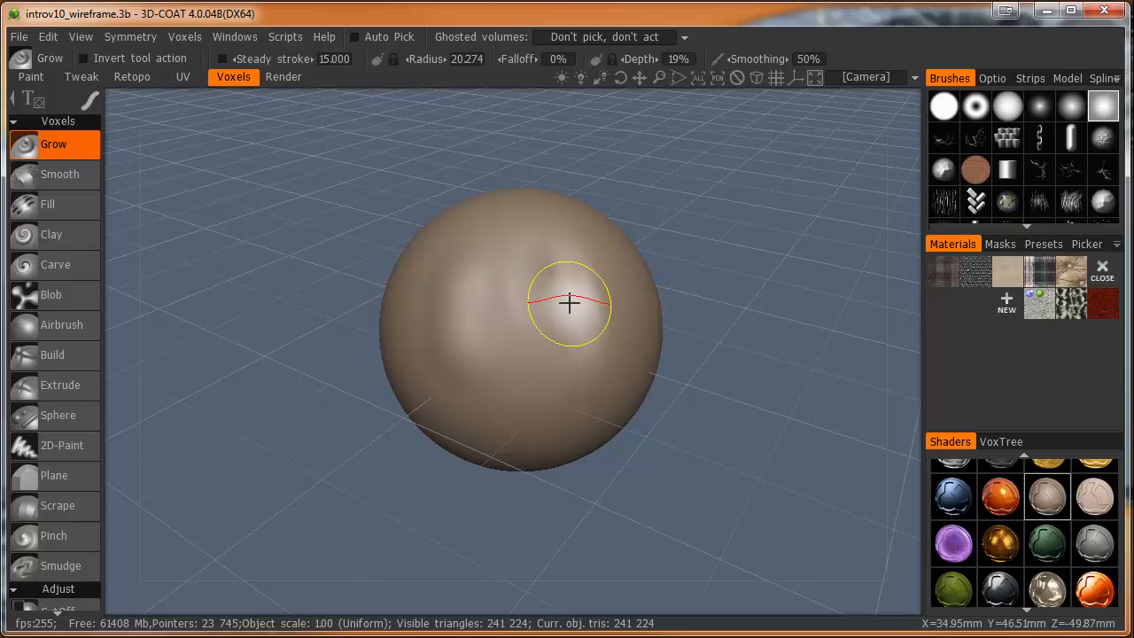
Step: Turn on symmetry across the X axis and grow a raised vertical stroke mirrored on both sides of the sphere
key("s")
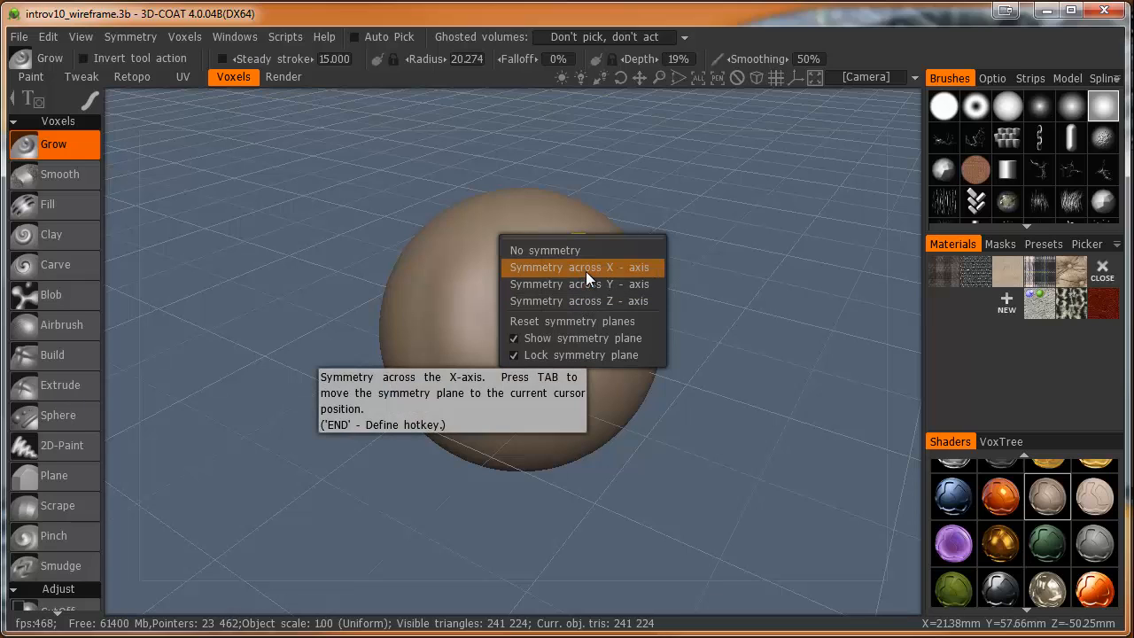
left_click(586, 271)
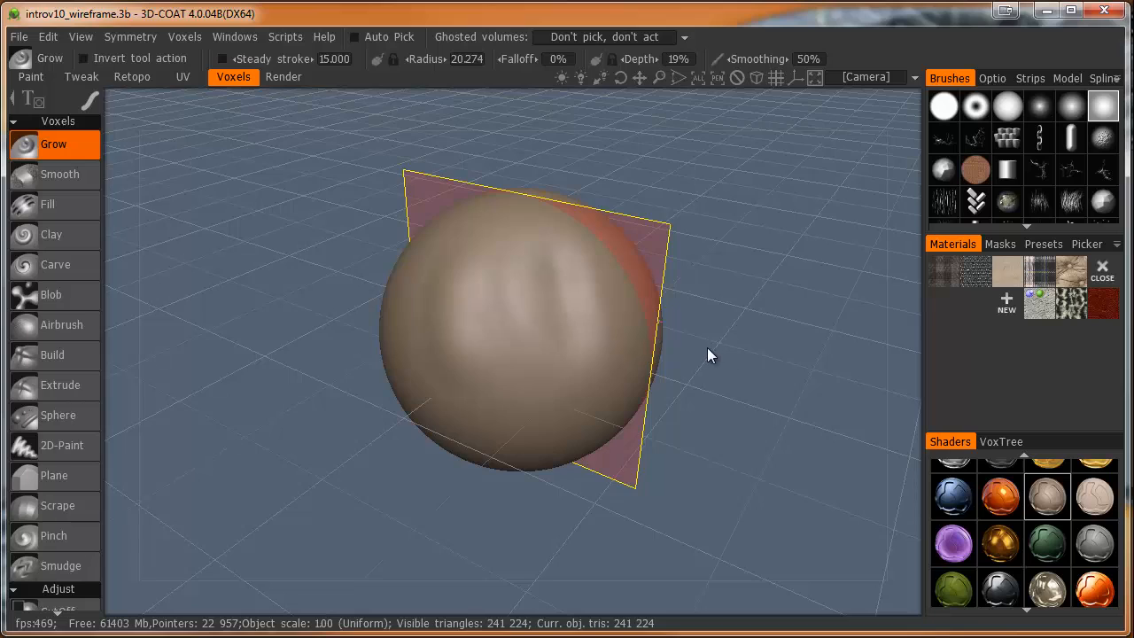
left_click_drag(709, 354, 659, 322)
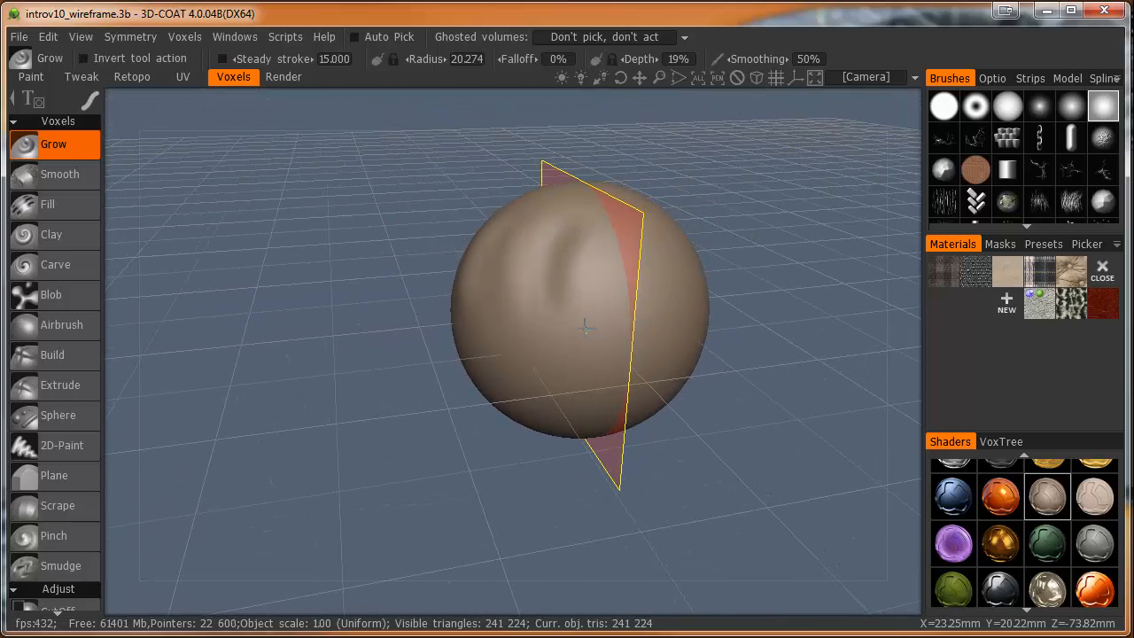
mouse_move(543, 286)
left_mouse_down()
mouse_move(540, 345)
mouse_move(537, 293)
mouse_move(526, 347)
mouse_move(537, 355)
left_mouse_up()
left_click_drag(772, 383, 658, 388)
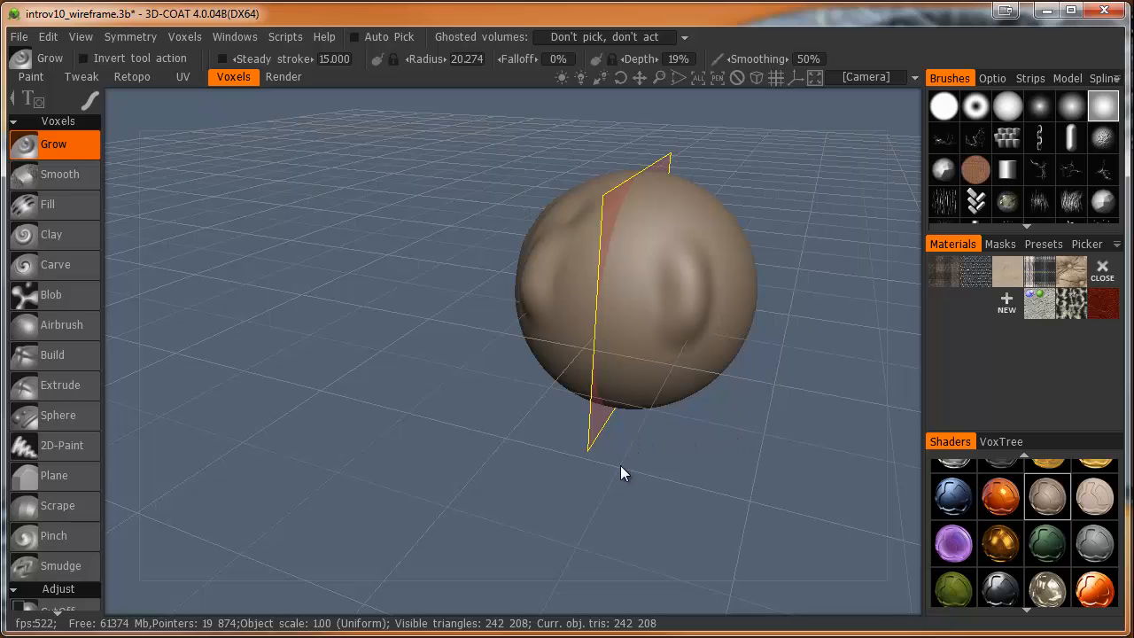
left_click_drag(621, 467, 768, 471)
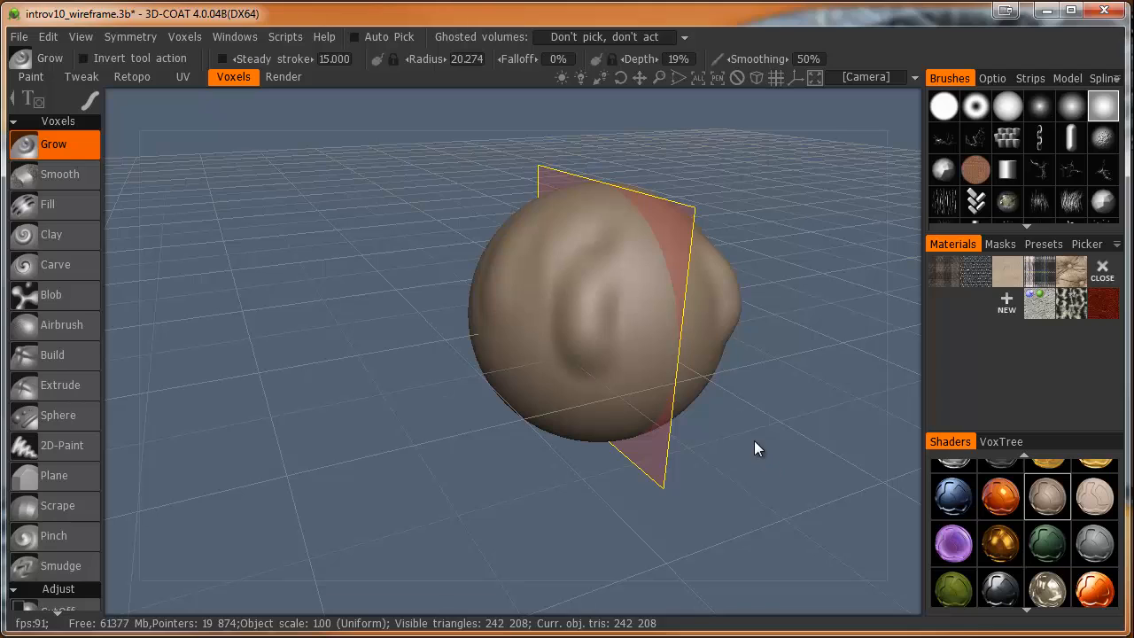
Step: Turn symmetry off and recentre the sphere in the view
key("s")
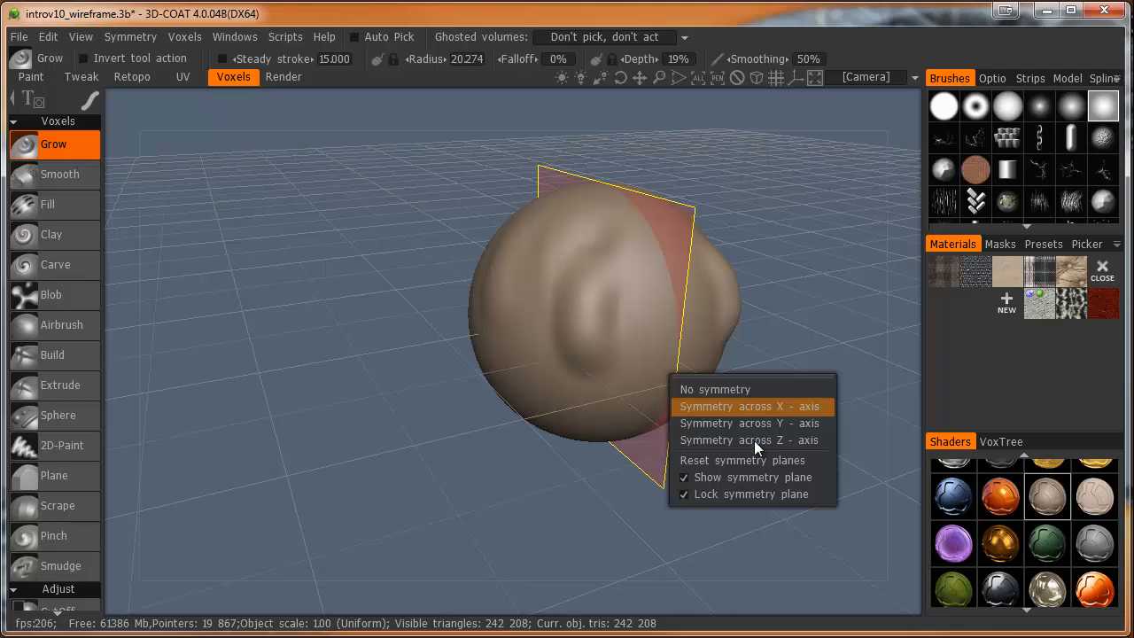
left_click(731, 390)
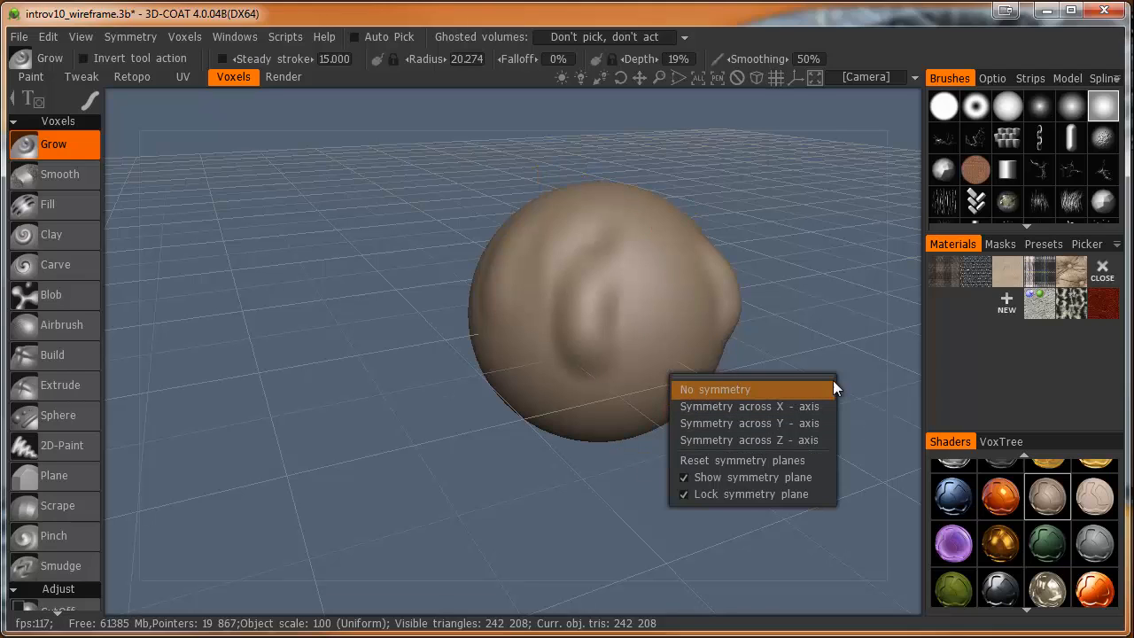
left_click_drag(747, 401, 738, 435)
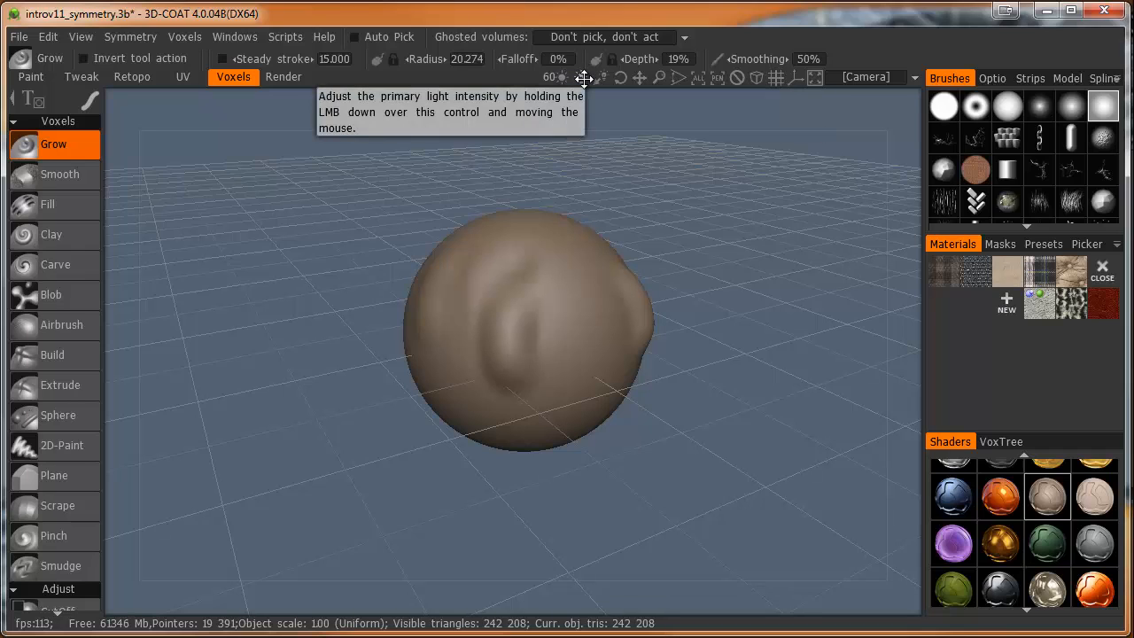
Step: Adjust the primary light intensity on the sculpted sphere
left_click_drag(582, 79, 583, 79)
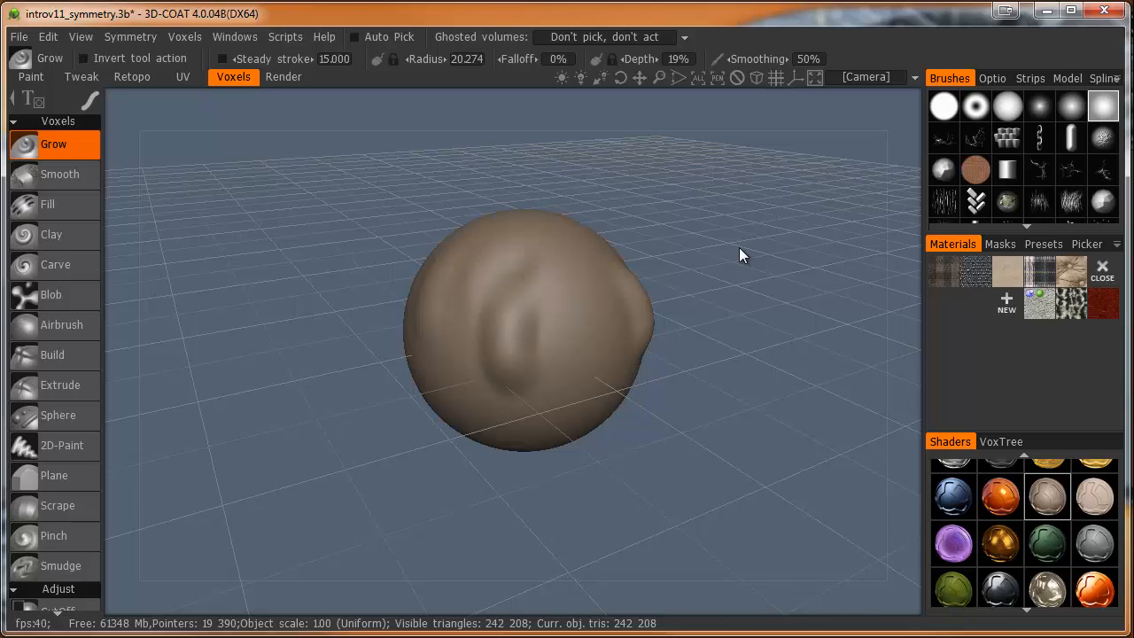
mouse_move(1028, 507)
left_click_drag(580, 81, 580, 81)
Step: Assign the bronze shader to the sphere and rotate the light direction slightly across its surface
scroll(1014, 505, "up", 3)
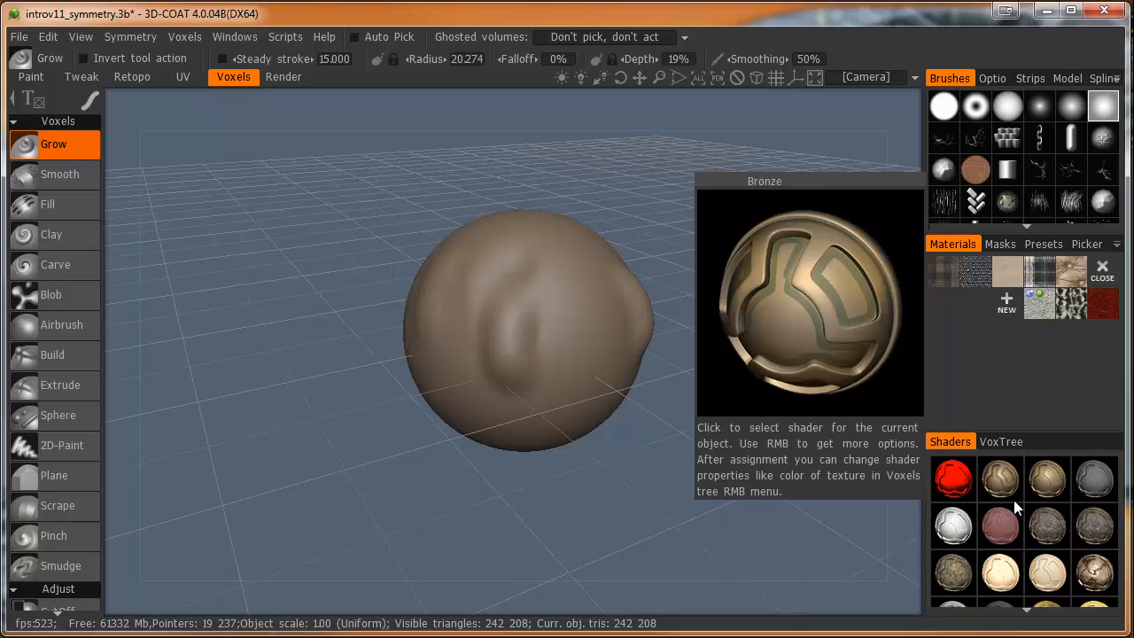
left_click(1047, 479)
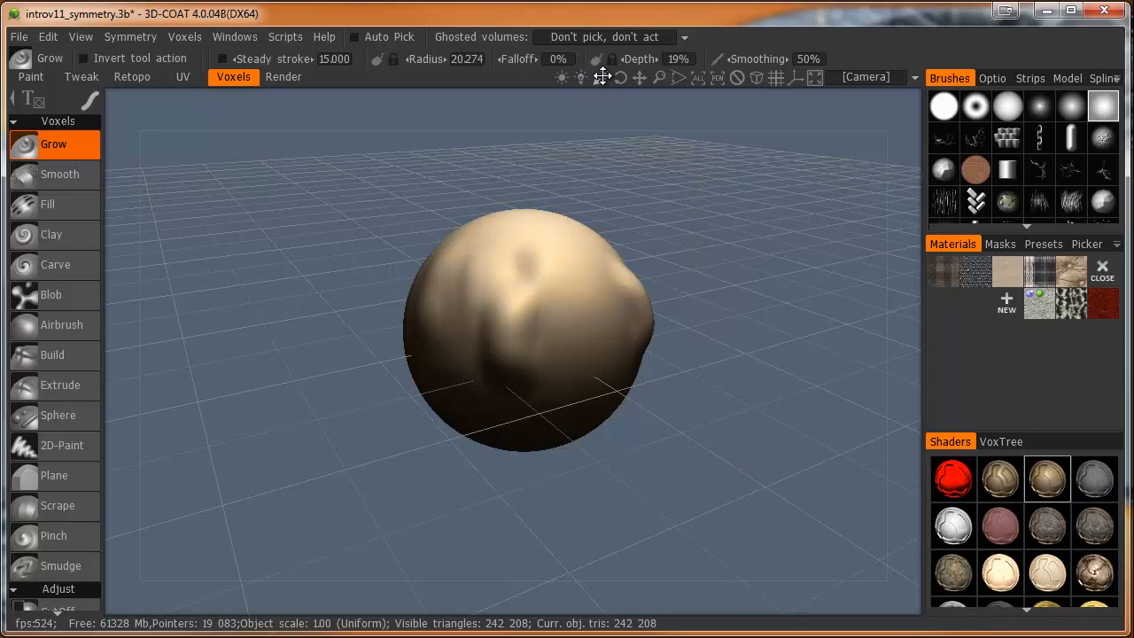
left_click_drag(602, 77, 606, 77)
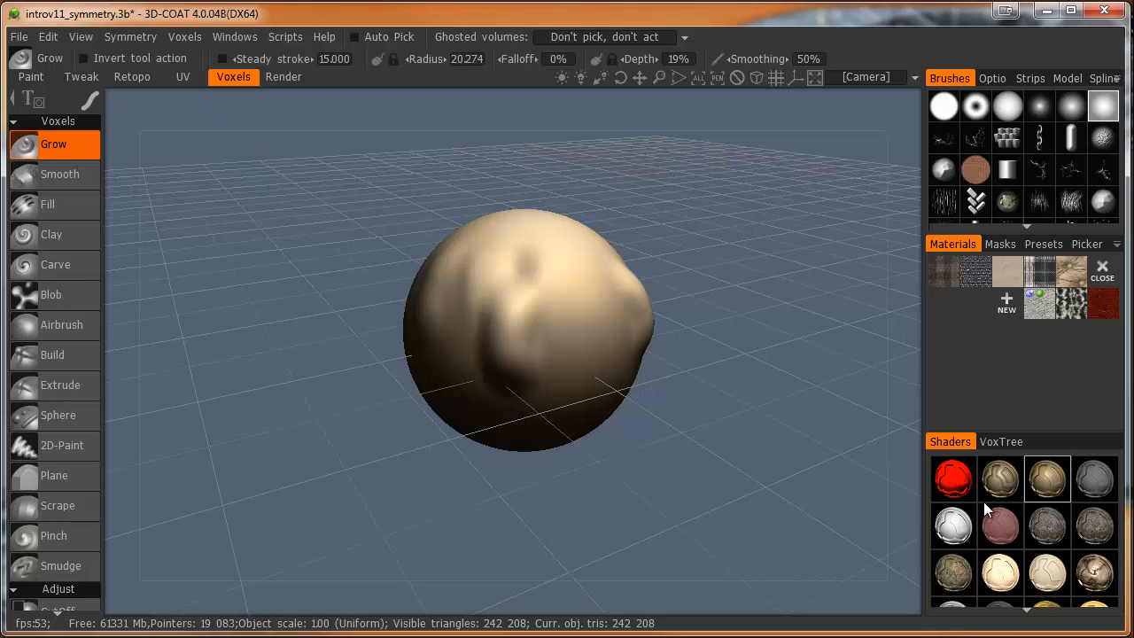
Step: Reassign the matte brown clay-like shader to the sphere in place of bronze
scroll(1024, 521, "down", 1)
scroll(1025, 524, "down", 1)
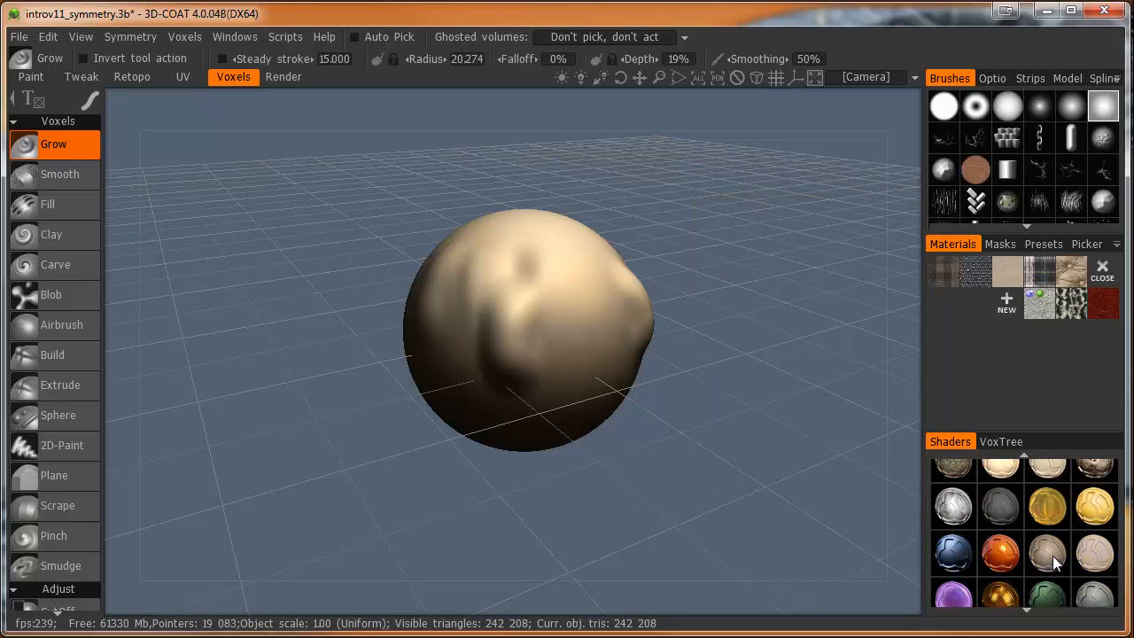
left_click(1053, 556)
scroll(1053, 555, "down", 2)
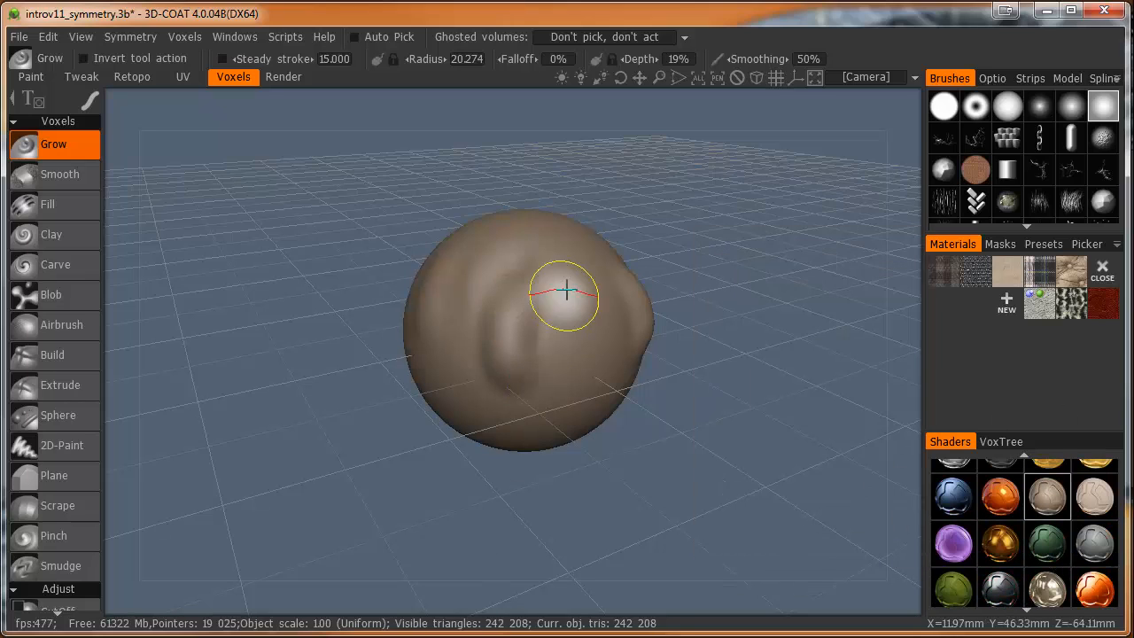
Step: Rotate, pan and zoom the view of the sphere, and vary the camera's field of view slightly
left_click_drag(621, 77, 660, 79)
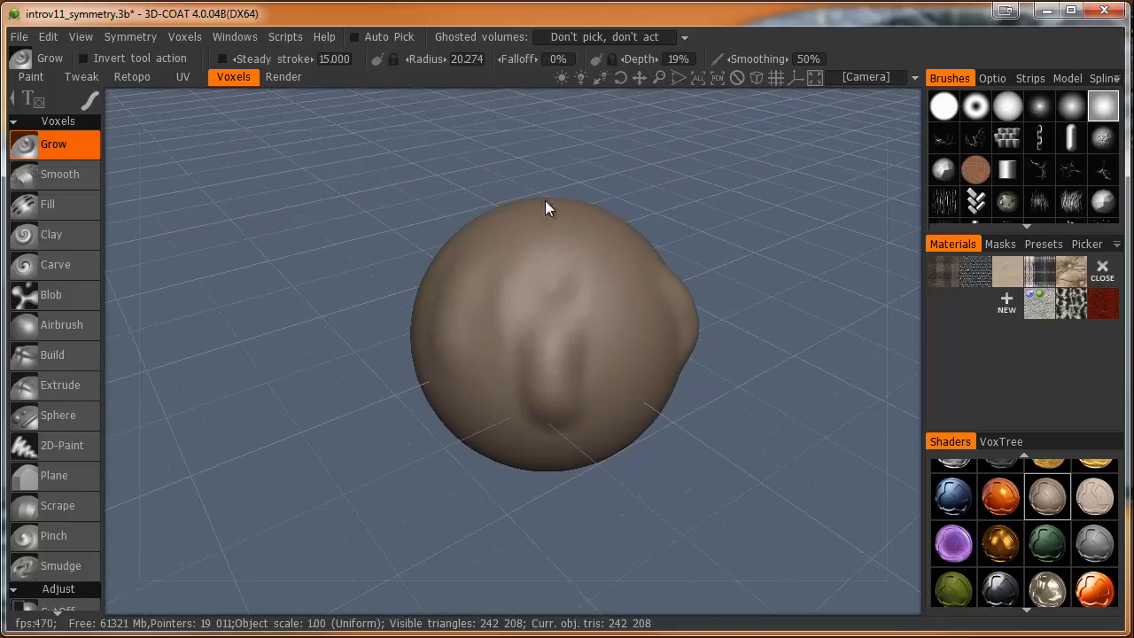
left_click_drag(505, 395, 557, 374, "alt")
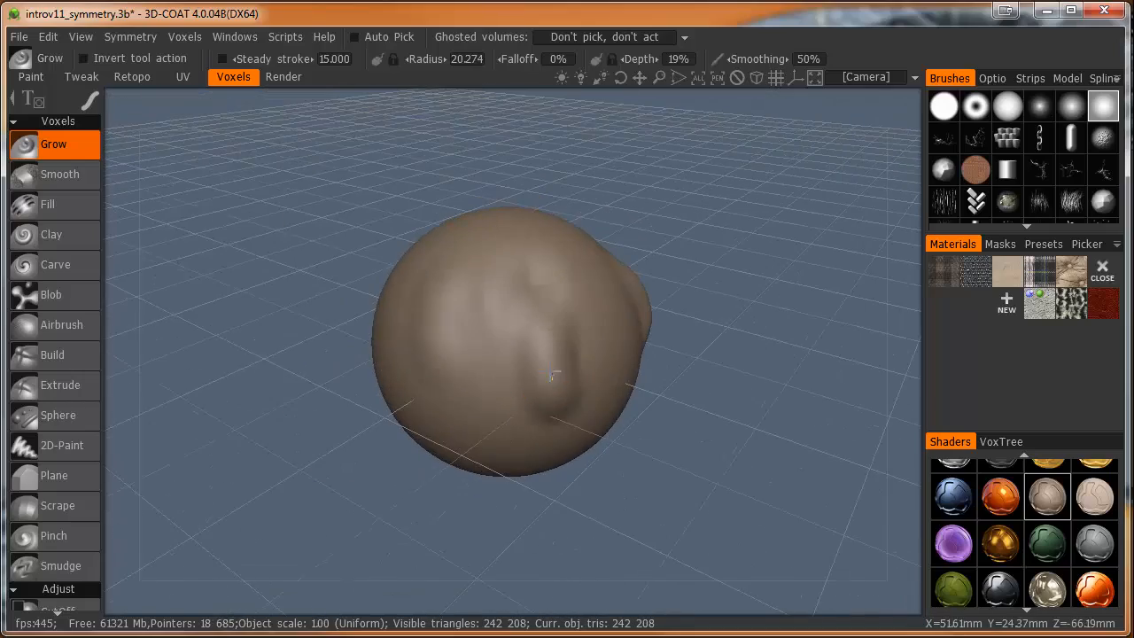
middle_click_drag(558, 375, 582, 360, "alt")
mouse_move(582, 360)
right_mouse_down("alt")
mouse_move(790, 380)
mouse_move(601, 363)
mouse_move(595, 372)
right_mouse_up("alt")
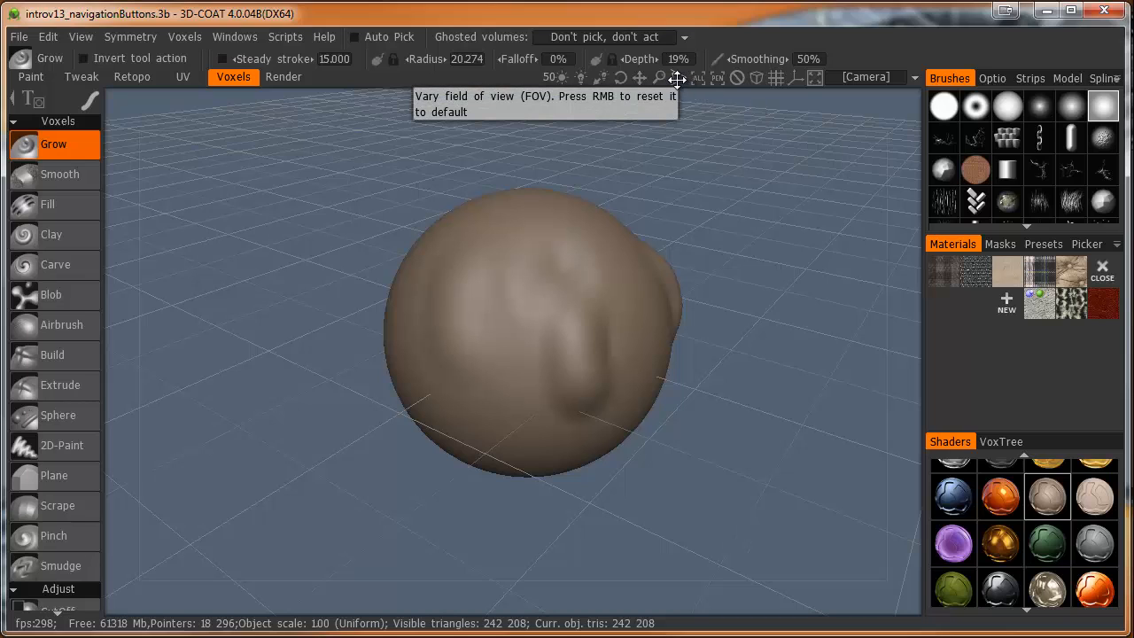
left_click_drag(677, 79, 679, 79)
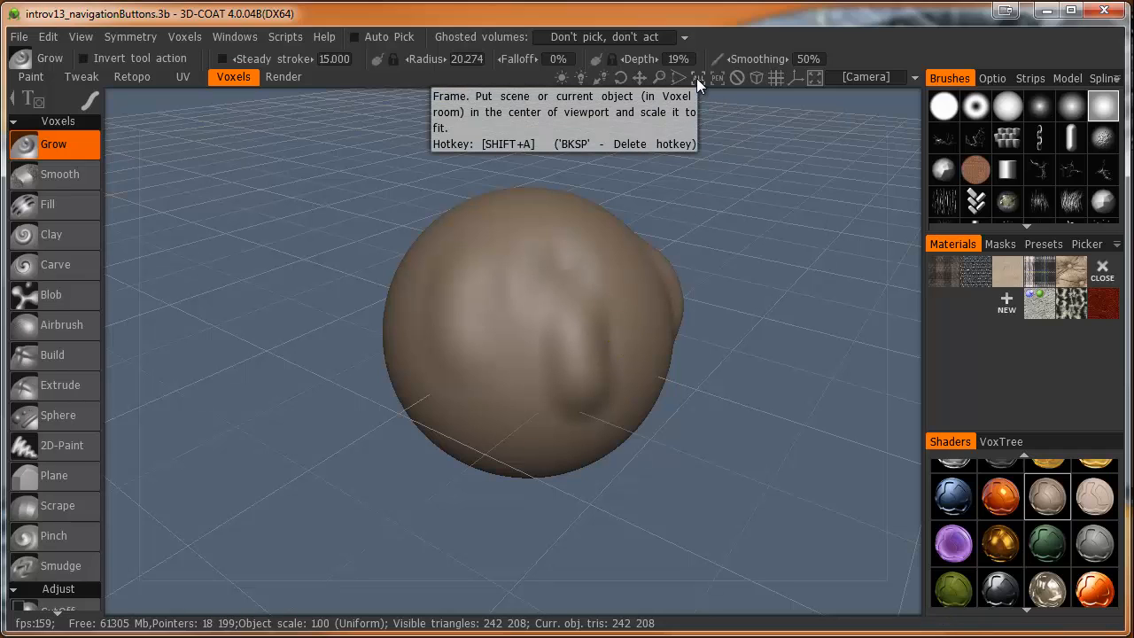
Step: Frame the whole sphere in the viewport and centre the view on picked points under the pen
left_click(697, 78)
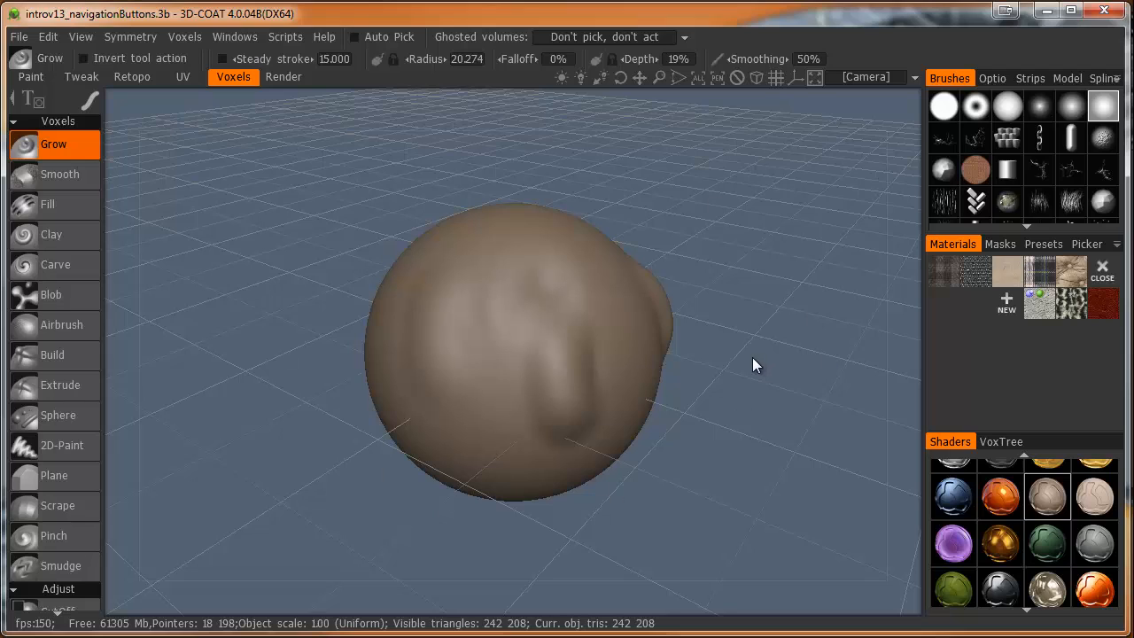
left_click(719, 78)
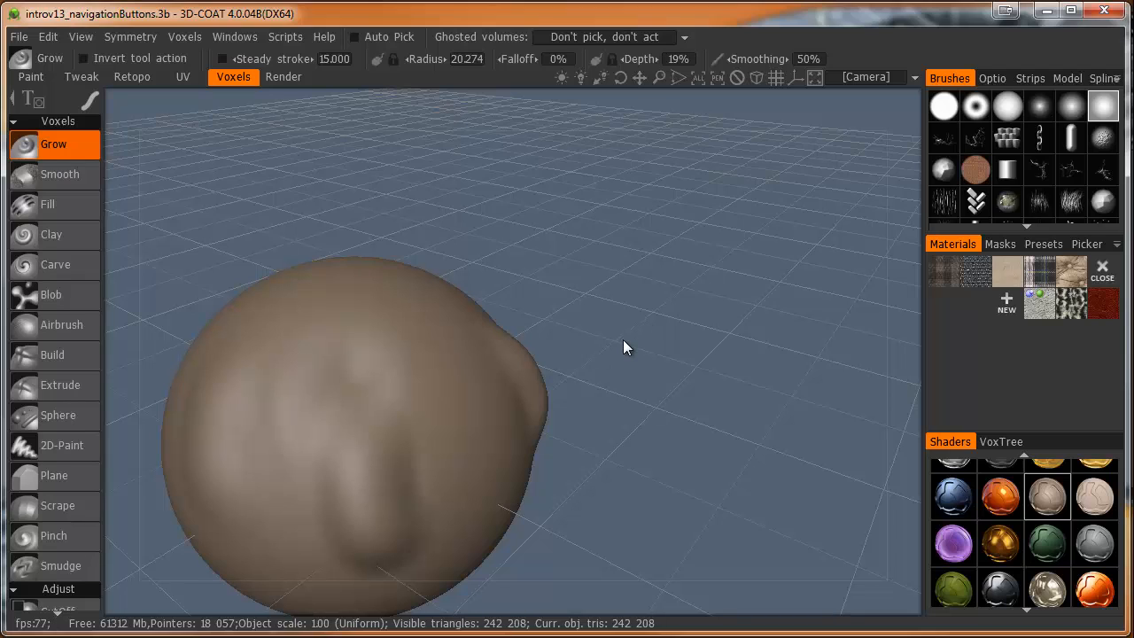
key("f")
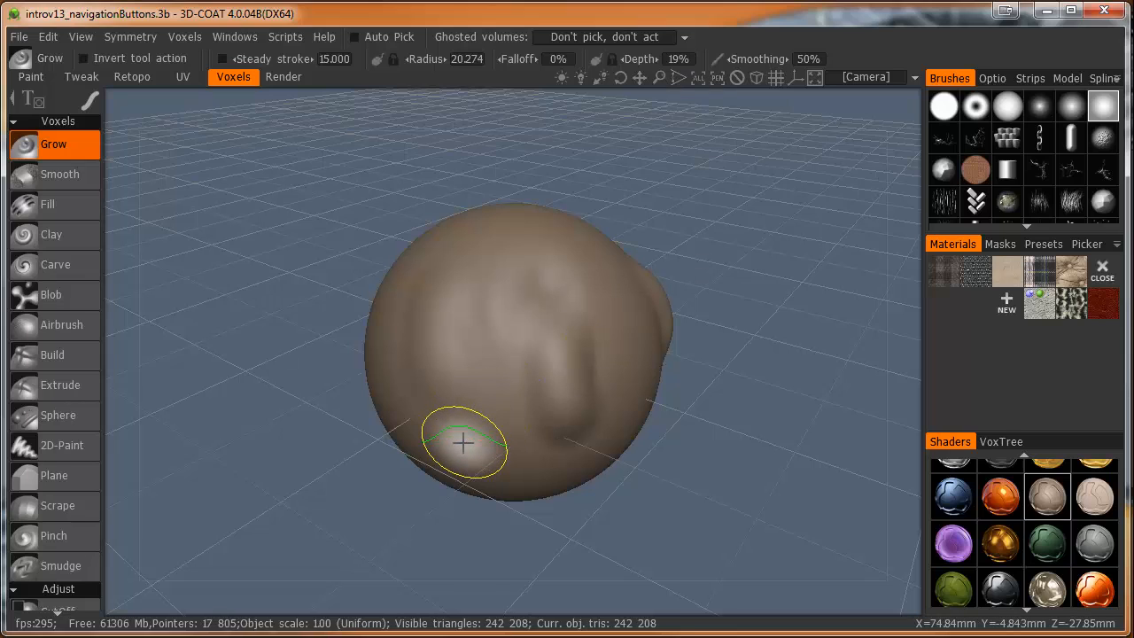
key("f")
key("f")
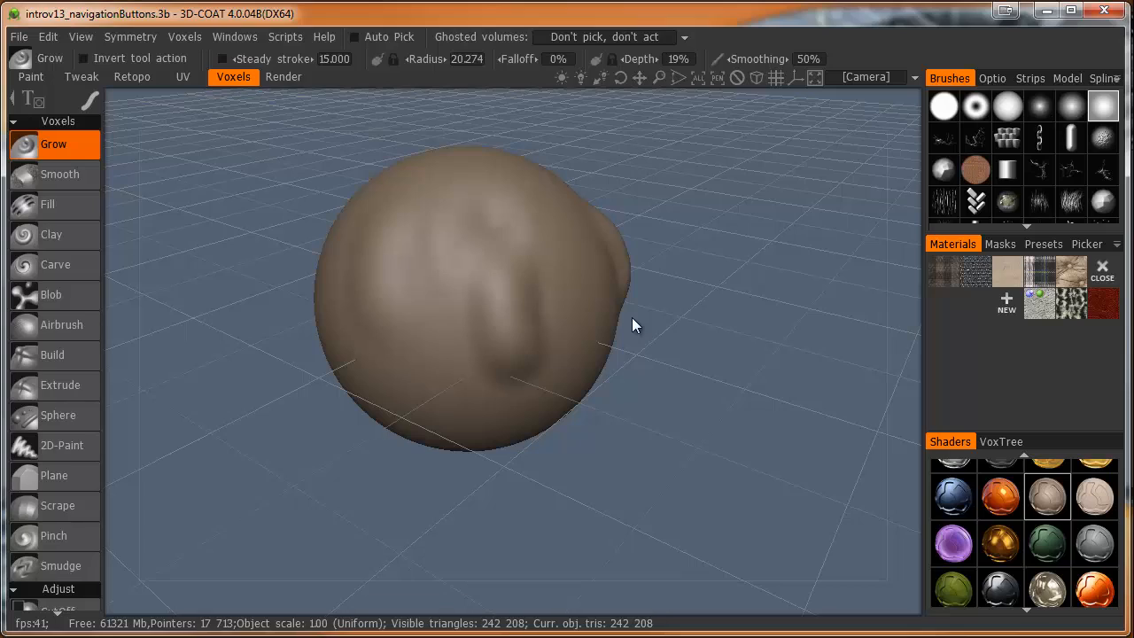
Step: Examine the raised strokes on the sphere from several sides and distances
mouse_move(531, 319)
middle_mouse_down()
mouse_move(592, 366)
mouse_move(619, 353)
mouse_move(532, 376)
mouse_move(557, 385)
middle_mouse_up()
mouse_move(556, 386)
right_mouse_down("alt")
mouse_move(559, 314)
mouse_move(547, 428)
right_mouse_up("alt")
middle_click_drag(547, 428, 625, 382, "alt")
left_click_drag(626, 382, 730, 357, "alt")
right_click_drag(468, 466, 489, 391, "alt")
middle_click_drag(489, 391, 522, 398, "alt")
mouse_move(522, 398)
left_mouse_down("alt")
mouse_move(425, 407)
mouse_move(735, 405)
mouse_move(332, 469)
mouse_move(428, 387)
left_mouse_up("alt")
right_click_drag(482, 454, 514, 405, "alt")
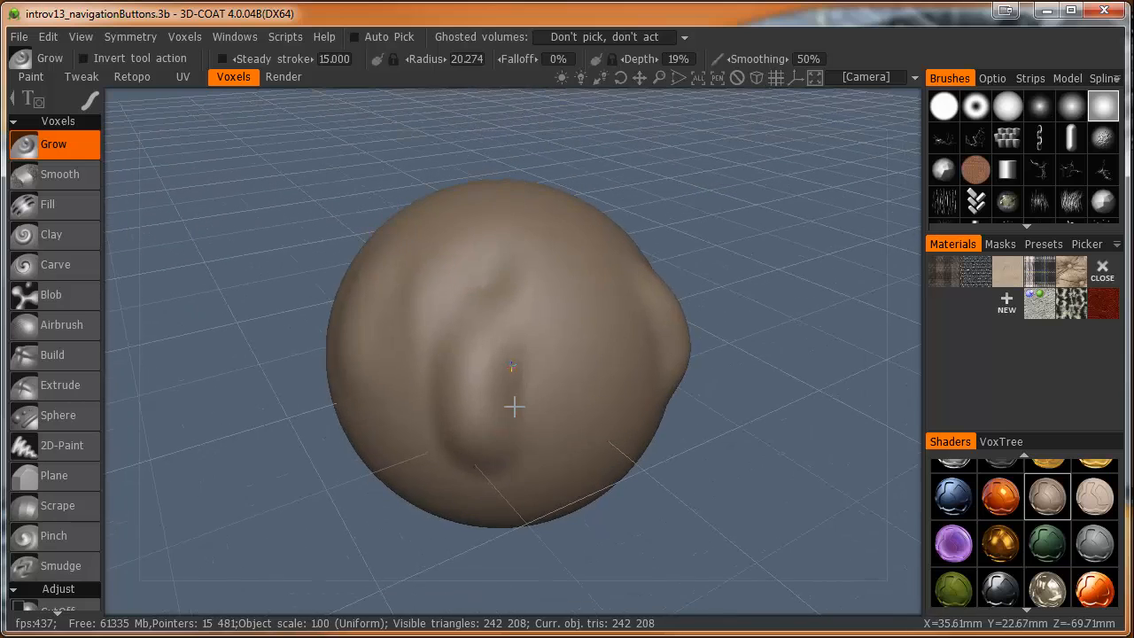
middle_click_drag(500, 415, 524, 413, "alt")
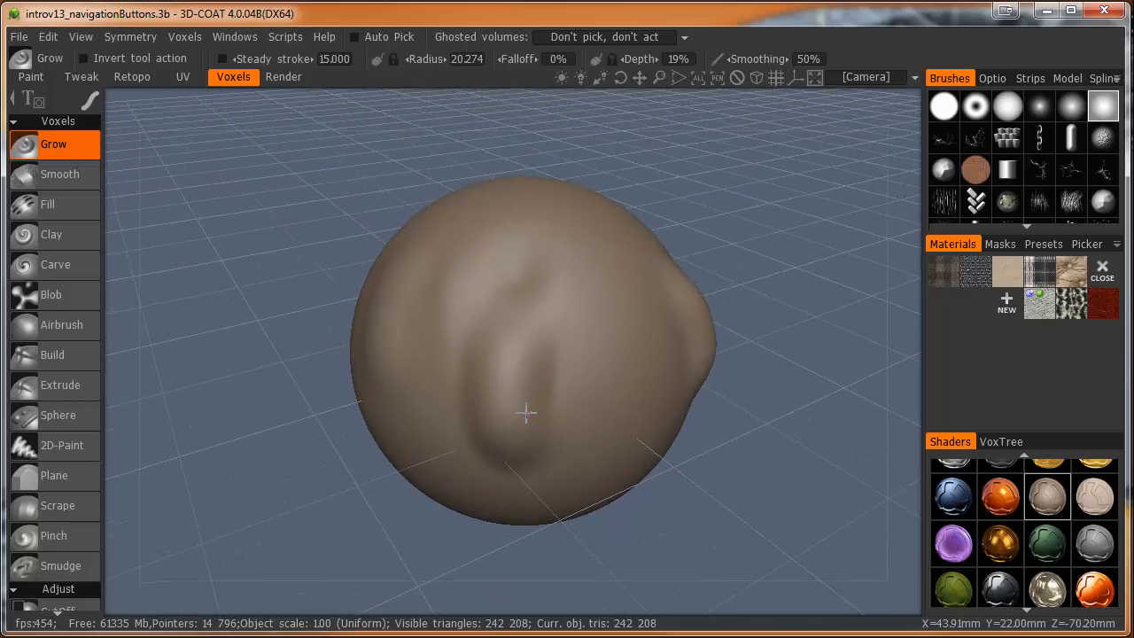
left_click(526, 412)
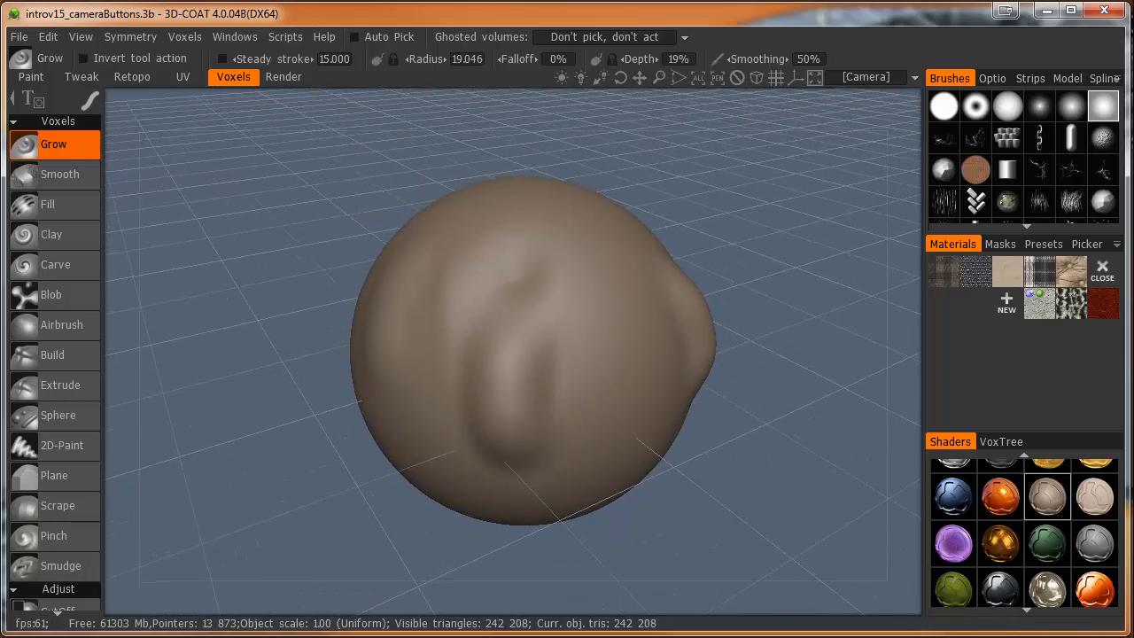
Step: Reset the camera to its default position, and bring the sphere back into a close, angled view
left_click(735, 82)
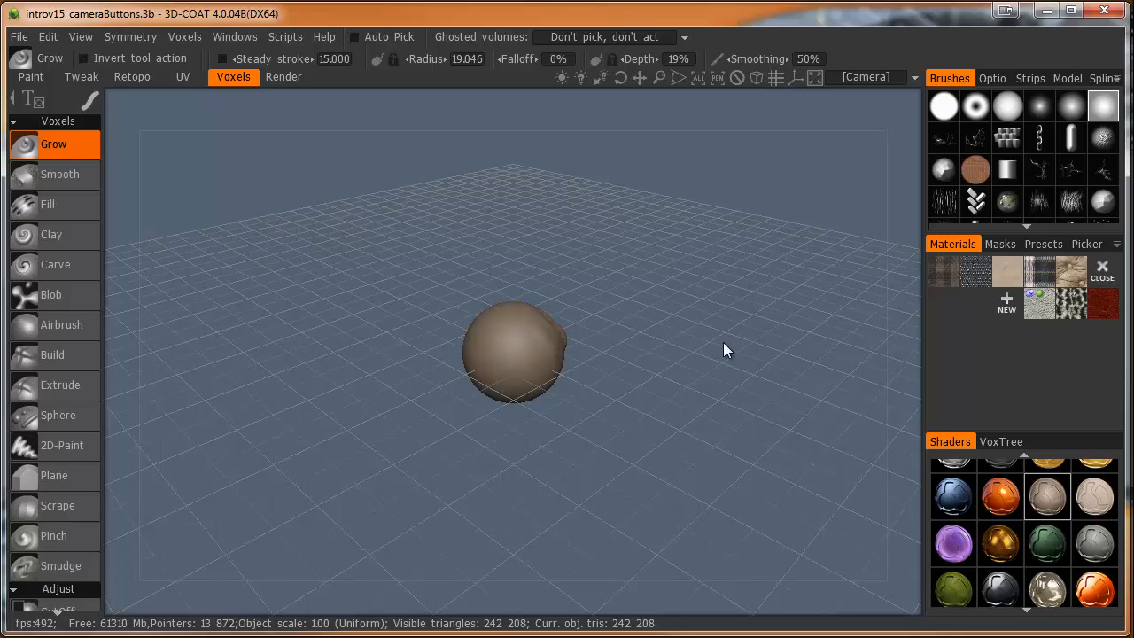
left_click_drag(727, 350, 471, 371)
right_click_drag(570, 398, 650, 322)
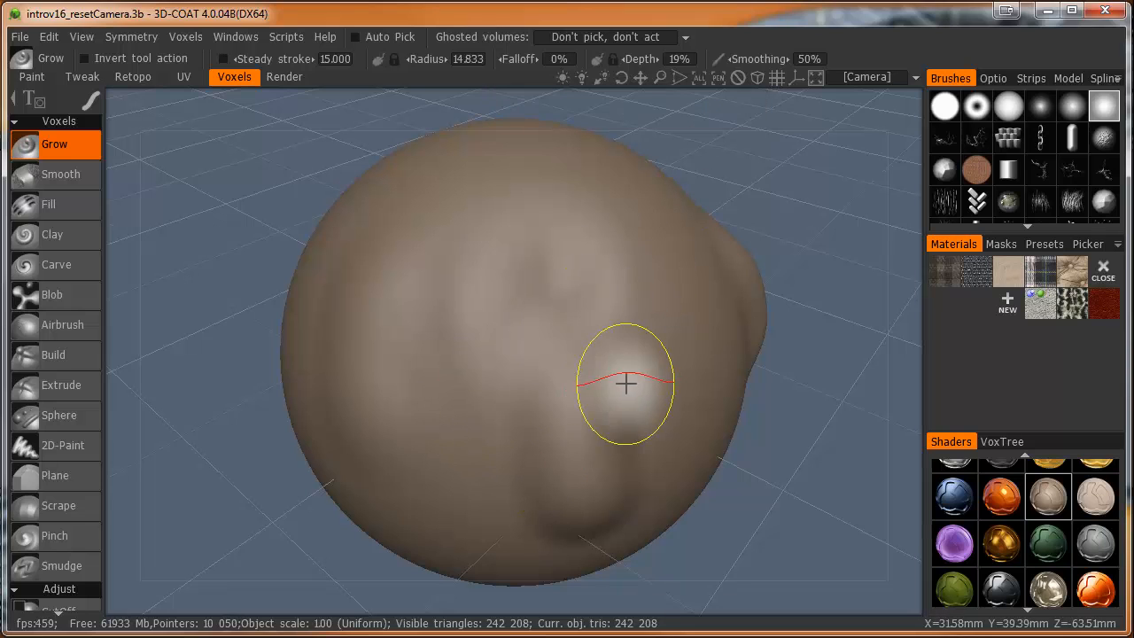
left_click_drag(627, 383, 666, 337, "alt")
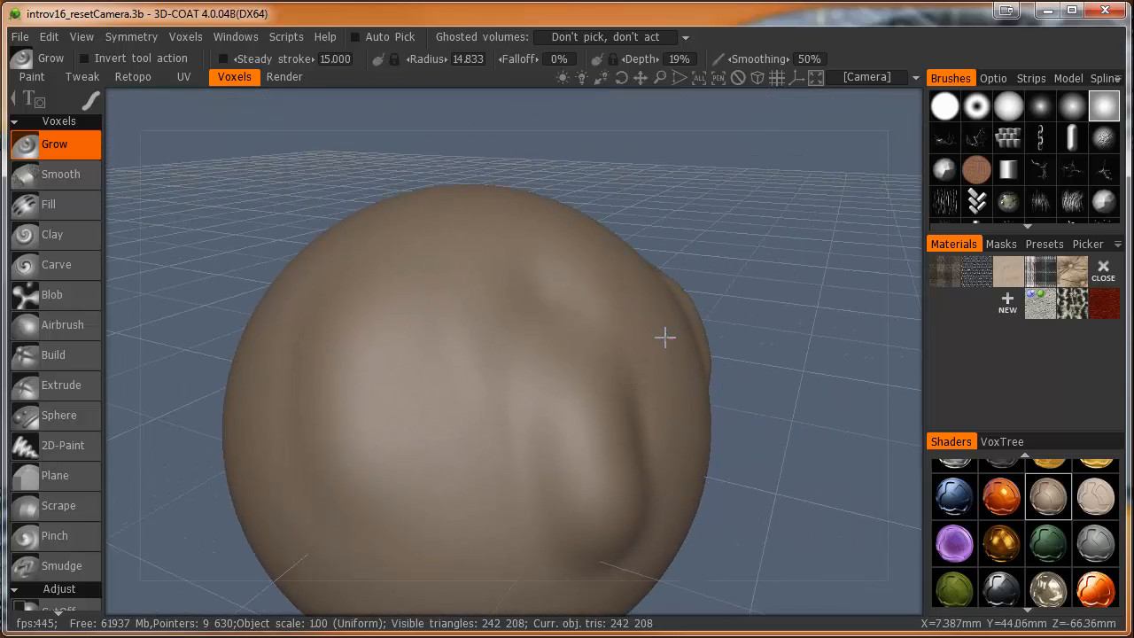
Step: Switch the view to orthographic projection and orbit around the sphere
left_click(756, 76)
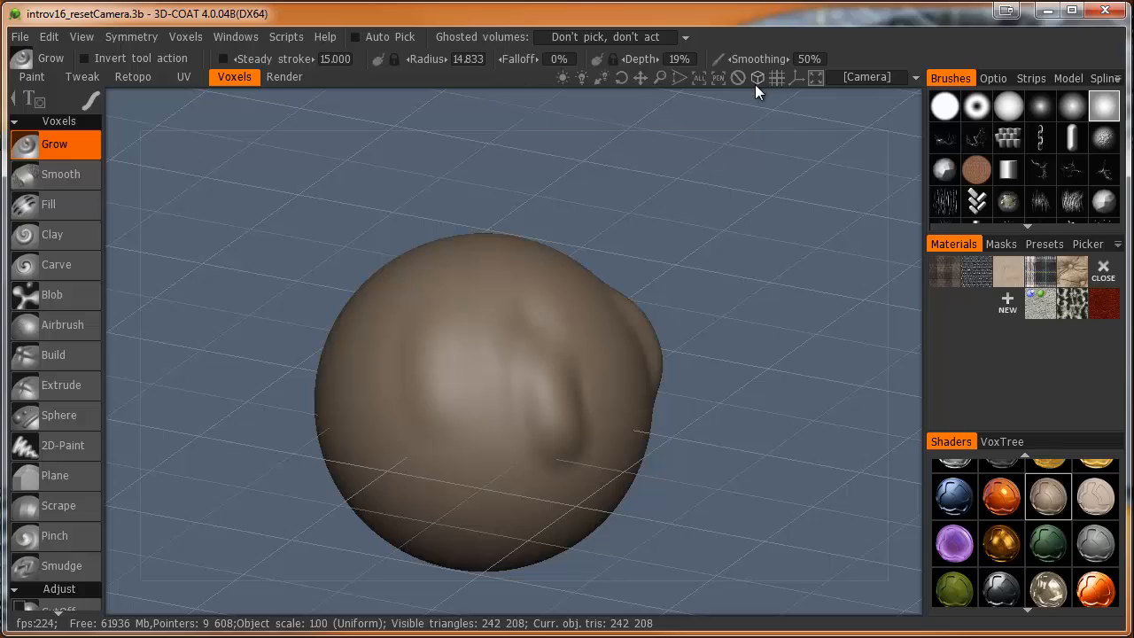
mouse_move(671, 302)
left_mouse_down("alt")
mouse_move(684, 282)
mouse_move(653, 287)
mouse_move(671, 258)
mouse_move(656, 347)
mouse_move(543, 370)
mouse_move(552, 413)
mouse_move(592, 407)
left_mouse_up("alt")
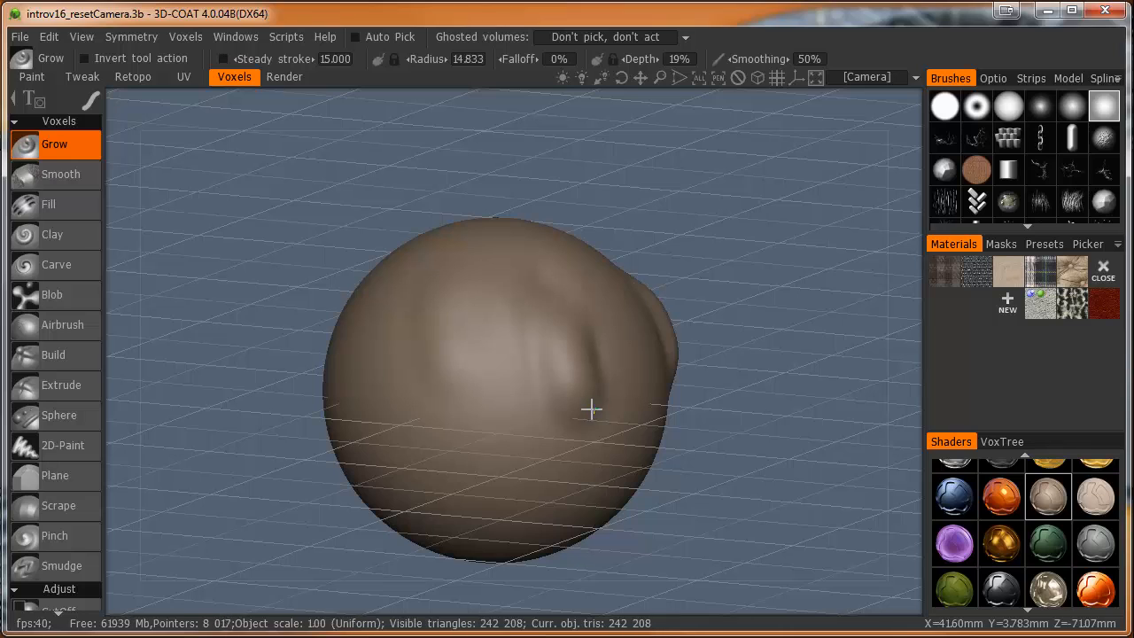
left_click_drag(577, 417, 526, 433, "alt")
middle_click_drag(573, 428, 577, 396, "alt")
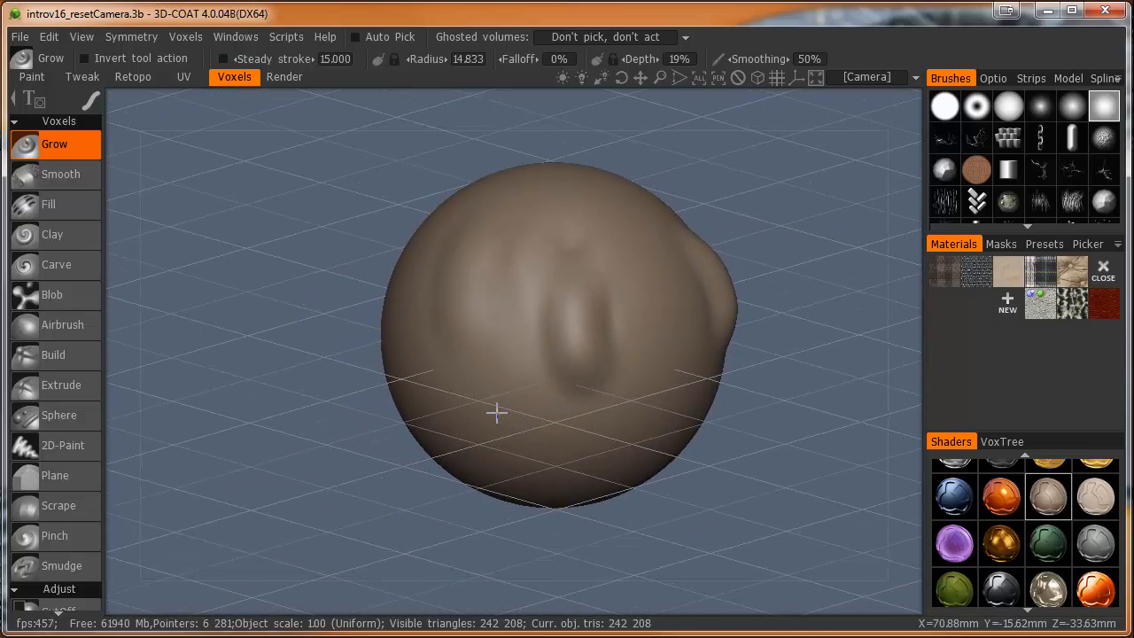
left_click_drag(496, 410, 537, 397, "alt")
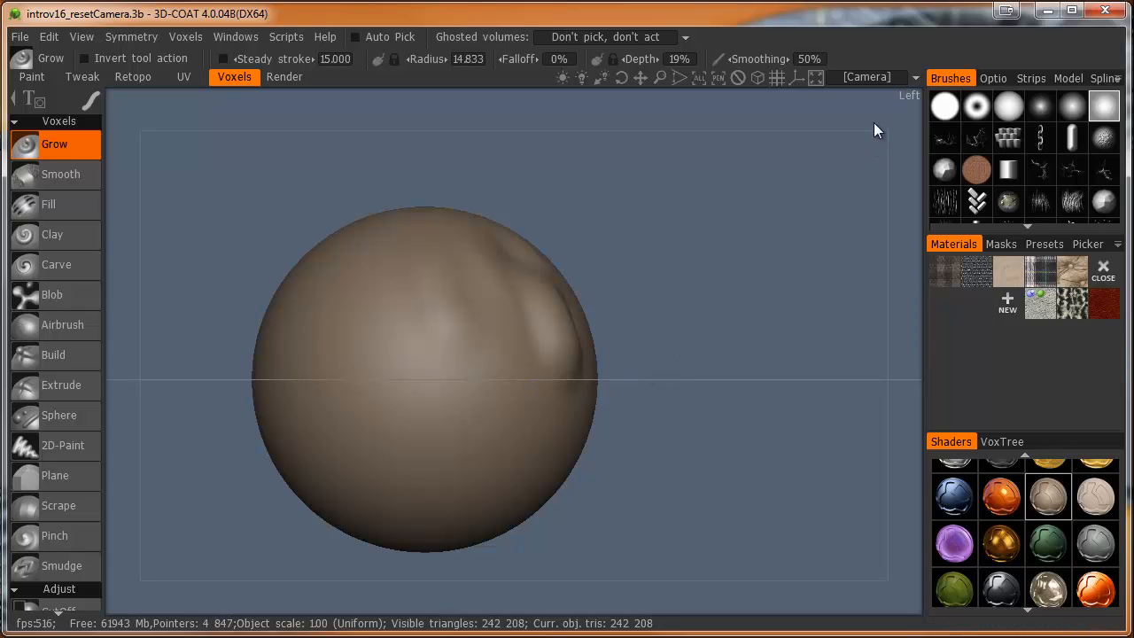
Step: View the sphere from the left, front and top orthographic directions, keeping it centred
mouse_move(439, 320)
left_mouse_down("alt")
mouse_move(597, 335)
mouse_move(650, 359)
mouse_move(661, 346)
left_mouse_up("alt")
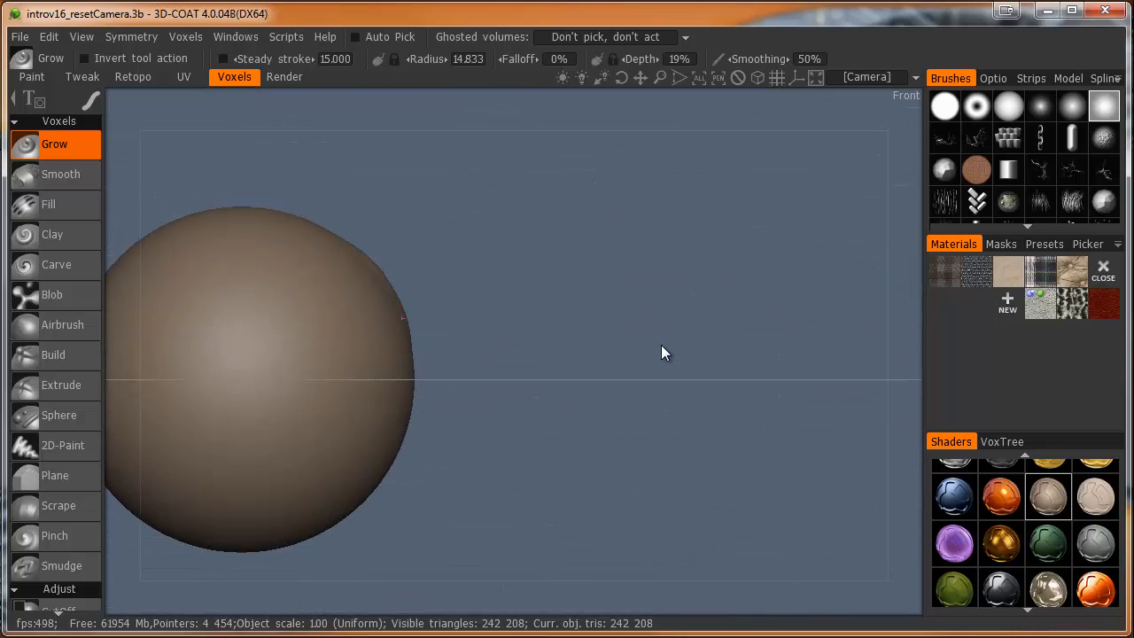
middle_click_drag(311, 379, 542, 338, "alt")
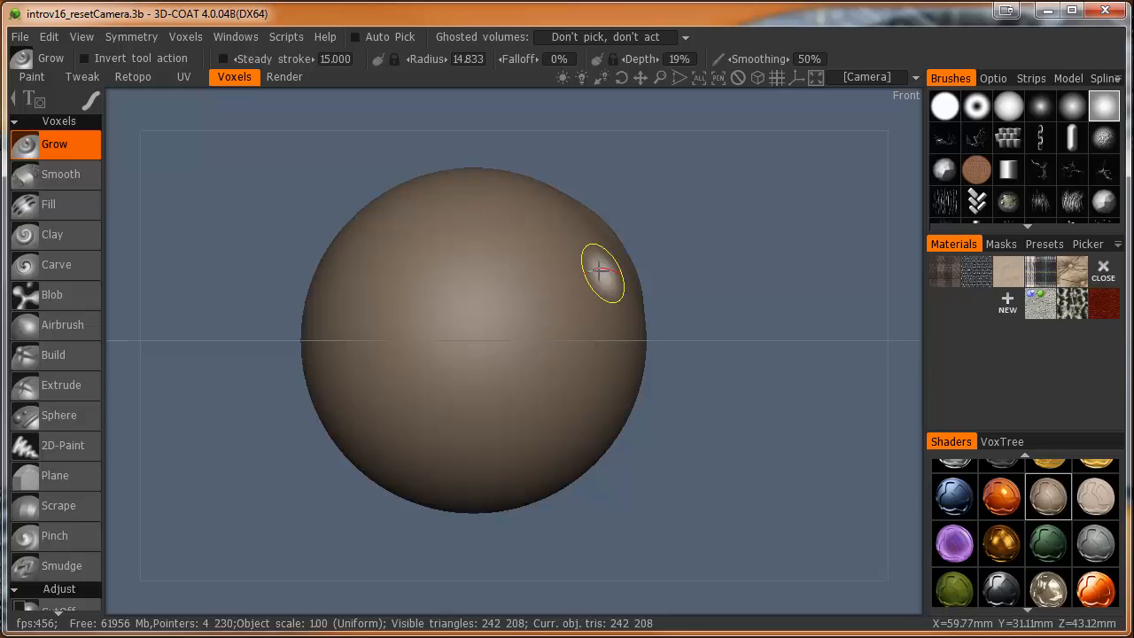
left_click_drag(567, 238, 568, 395, "alt")
middle_click_drag(530, 236, 543, 446, "alt")
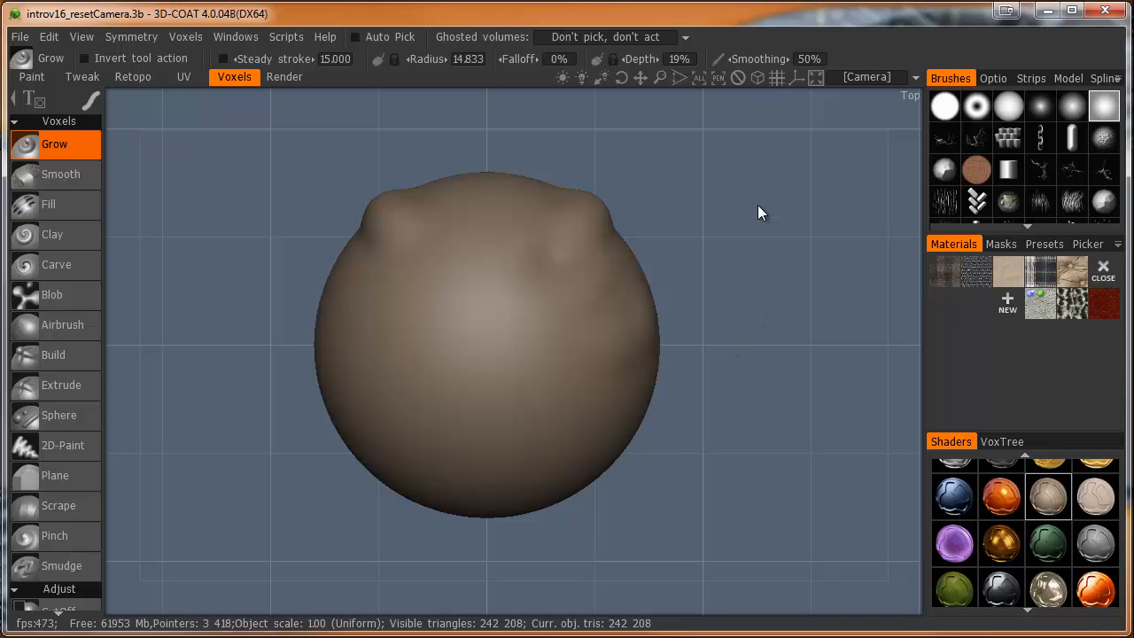
Step: Return to a centred perspective view of the sphere, and toggle orthographic projection on and off again
left_click(757, 78)
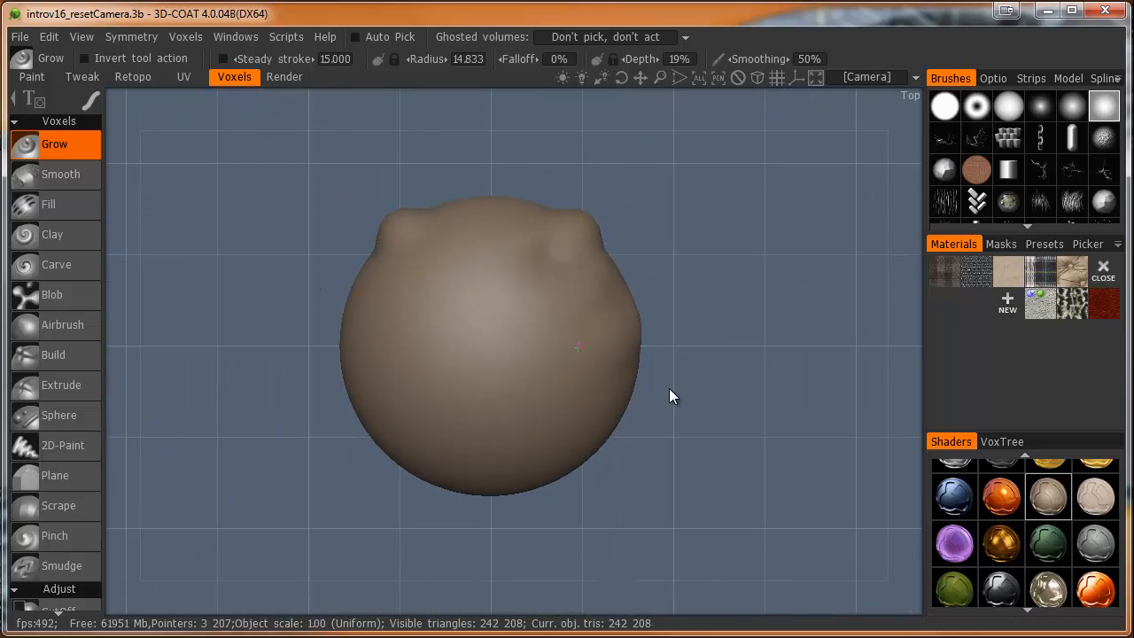
left_click_drag(670, 390, 311, 226, "alt")
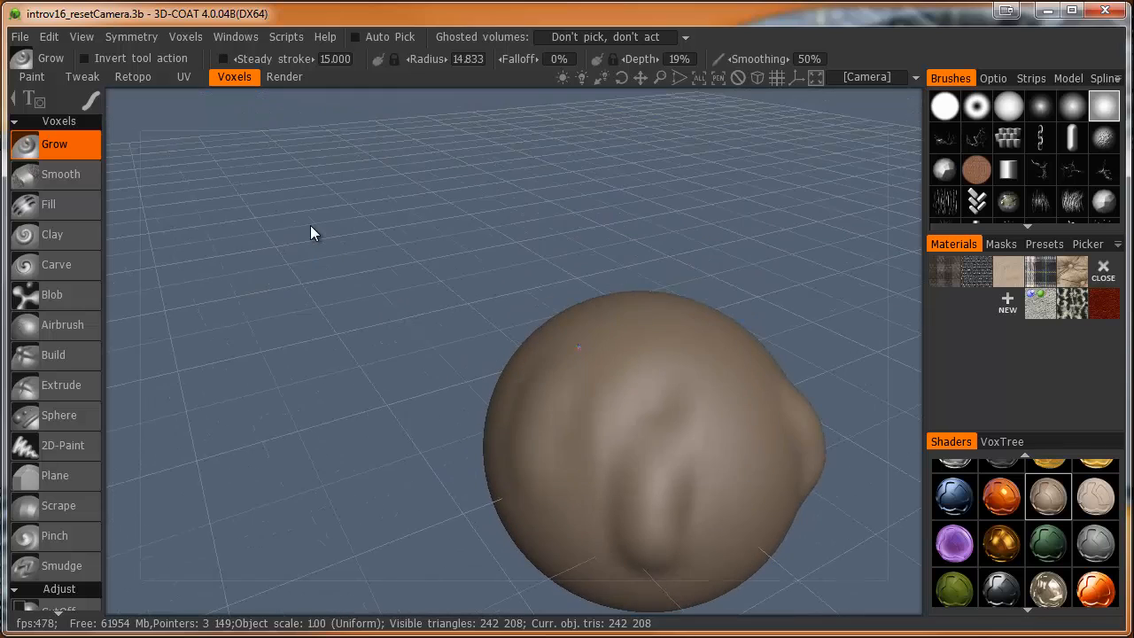
middle_click_drag(584, 370, 453, 254, "alt")
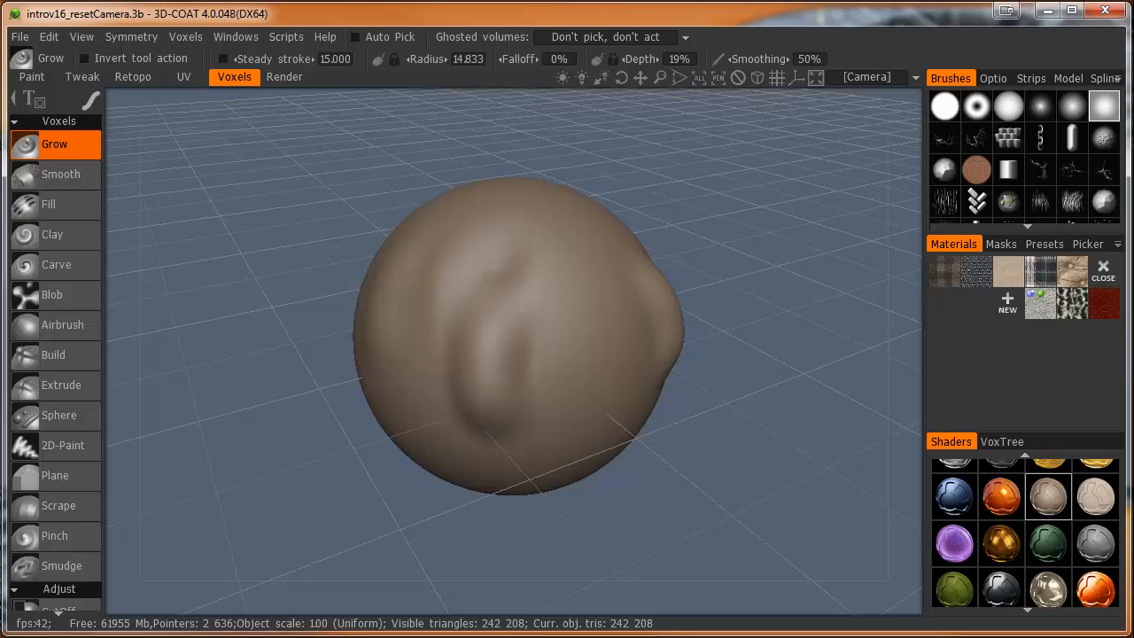
key("KP_5")
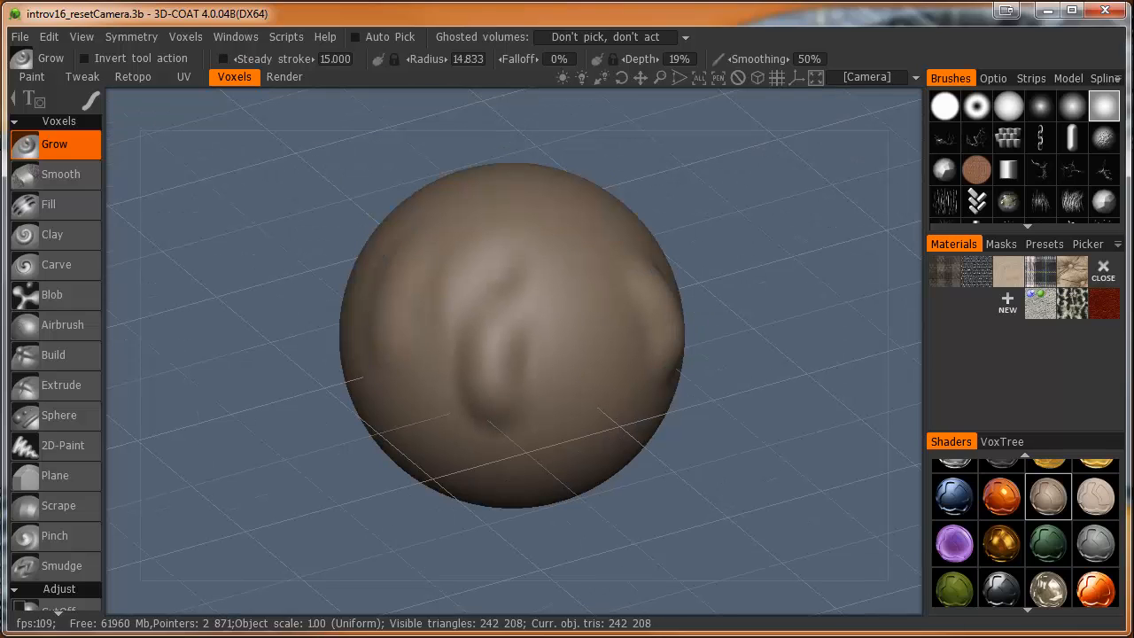
key("KP_5")
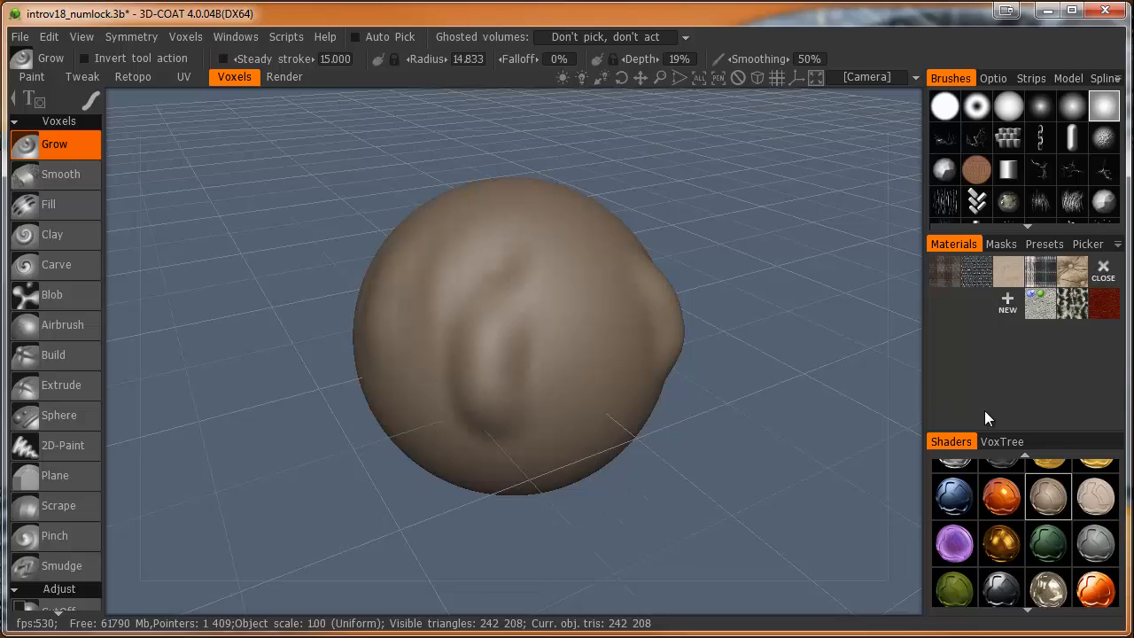
Step: Show the VoxTree, select Volume9, and hide the volume and show it again
left_click(1001, 441)
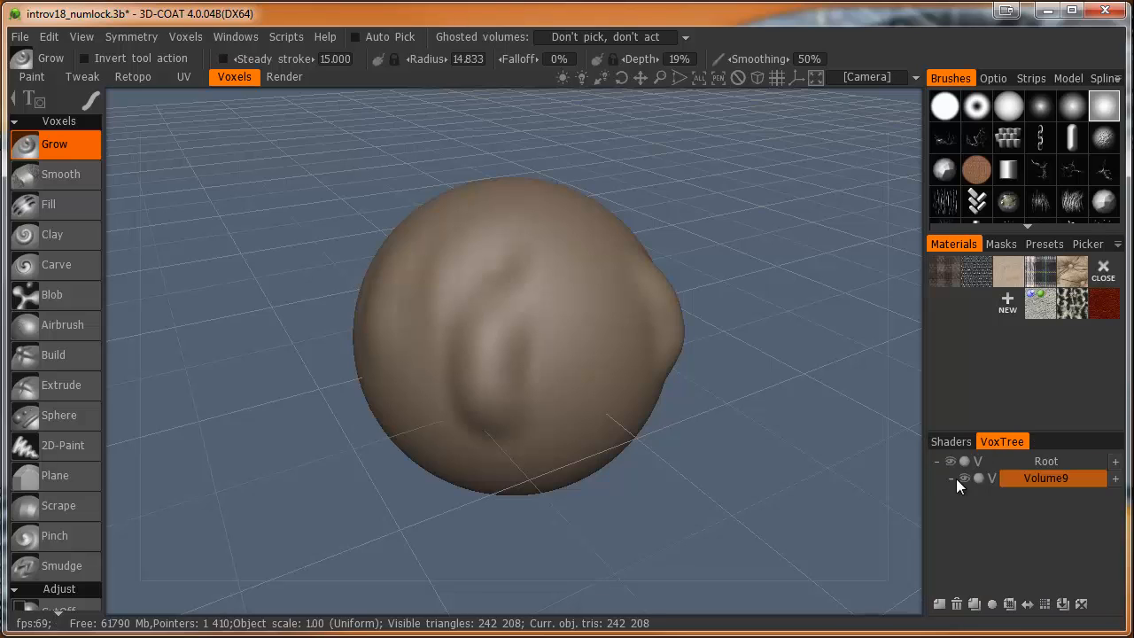
left_click(1054, 480)
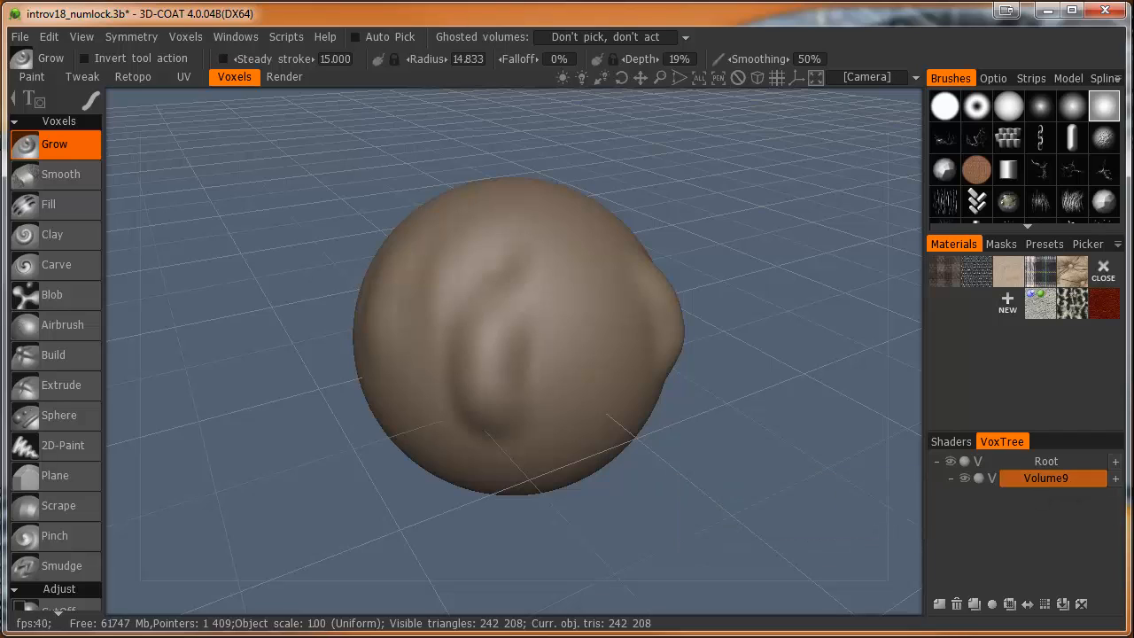
left_click(963, 479)
left_click(964, 479)
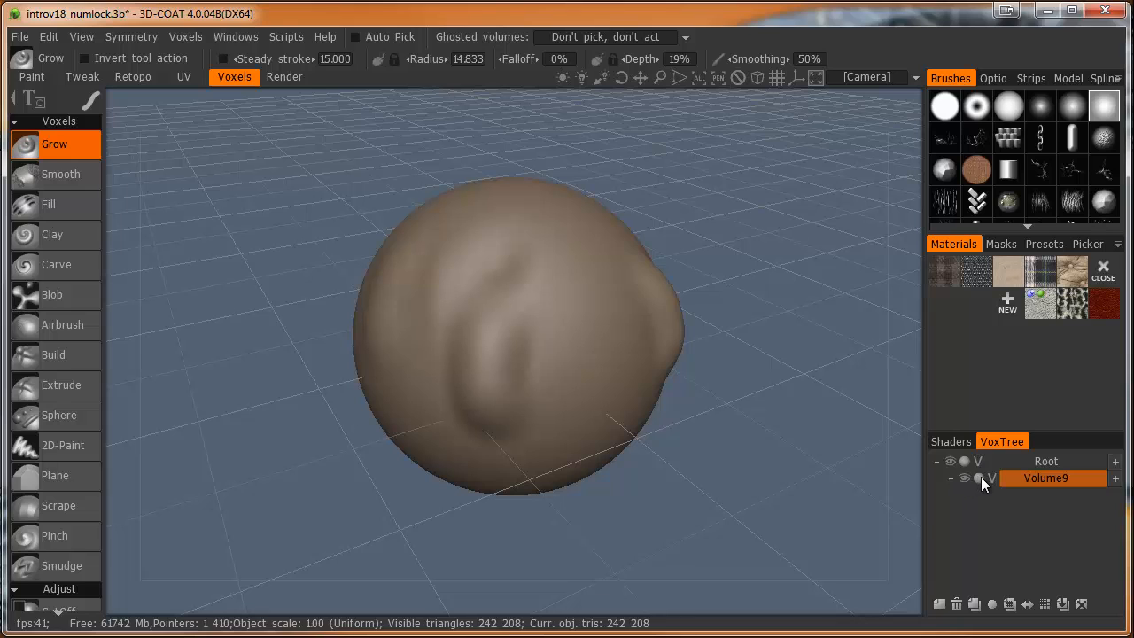
Step: Ghost Volume9 and unghost it, and switch the volume to surface mode and back to voxels
left_click(980, 478)
left_click(980, 477)
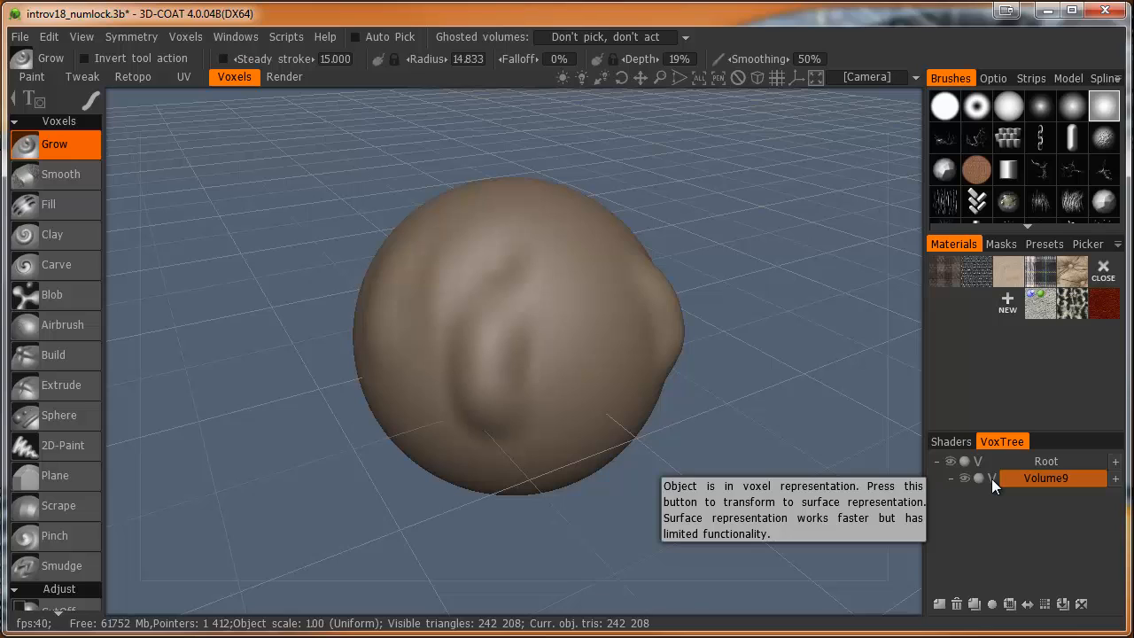
left_click(992, 478)
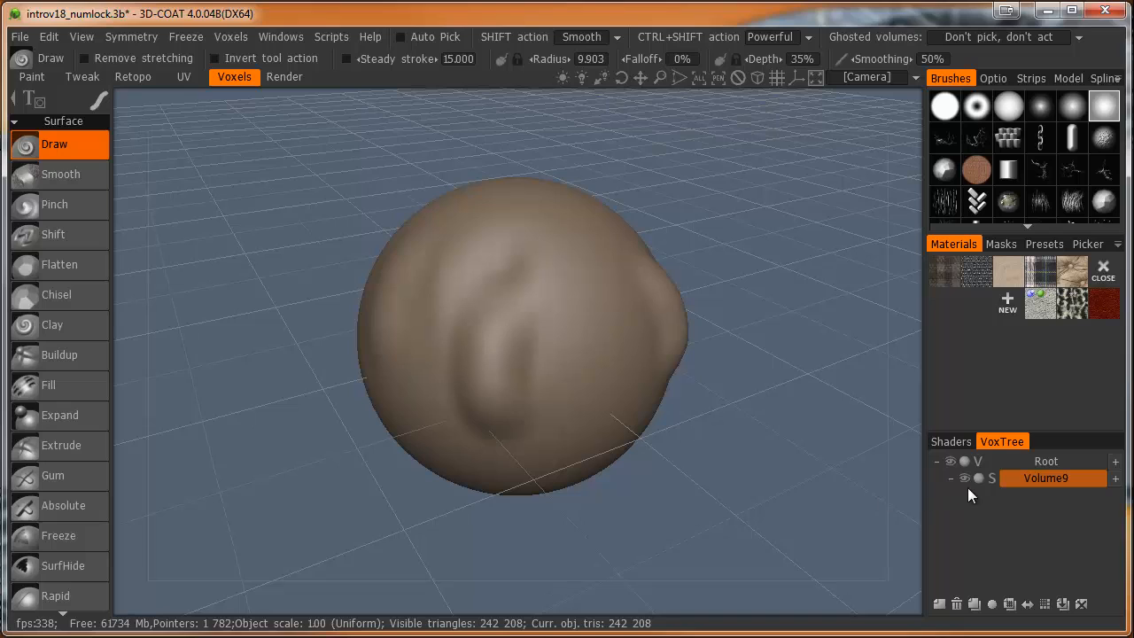
left_click(990, 479)
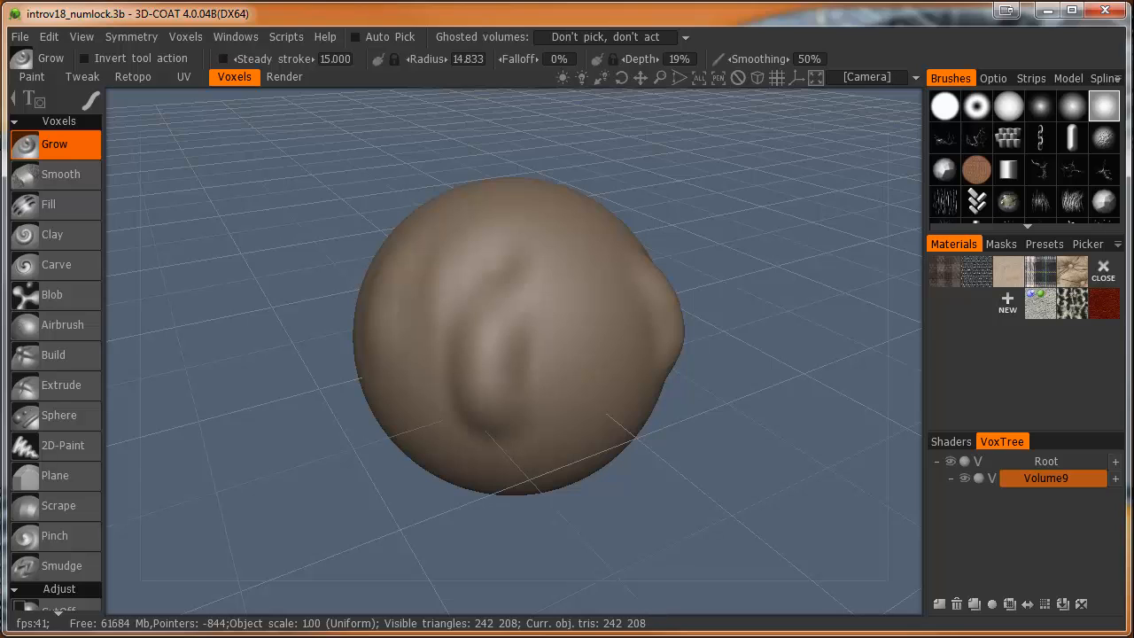
Step: Show the wireframe and build up a thick raised ridge with Grow around the bump on the sphere's side
right_click_drag(628, 377, 647, 327, "alt")
middle_click_drag(648, 327, 471, 478, "alt")
right_click_drag(471, 479, 497, 456, "alt")
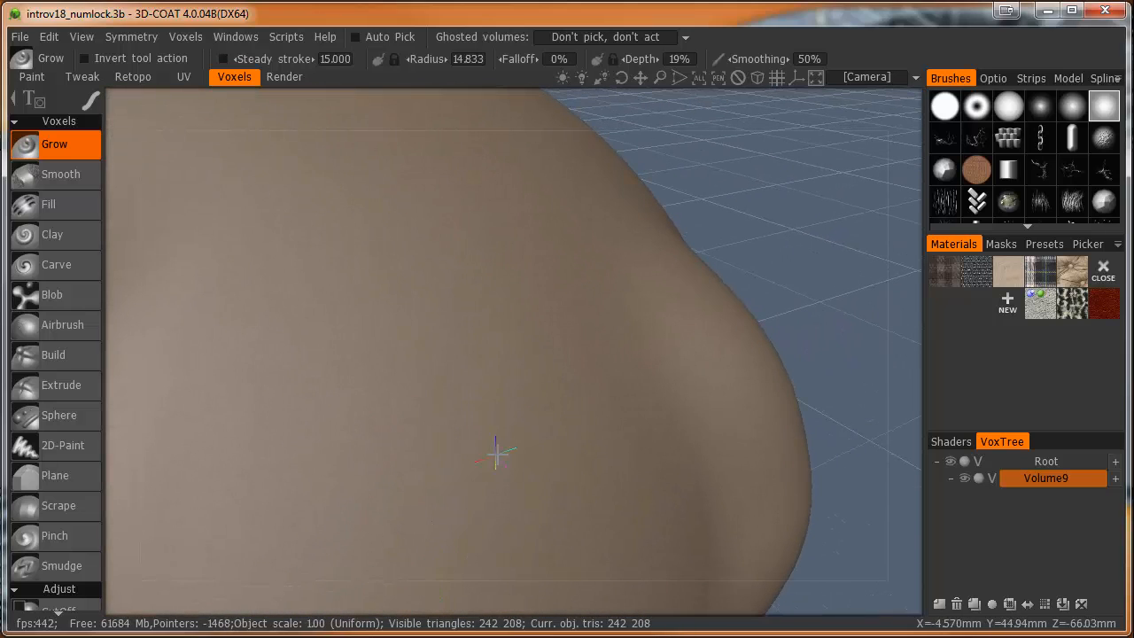
key("w")
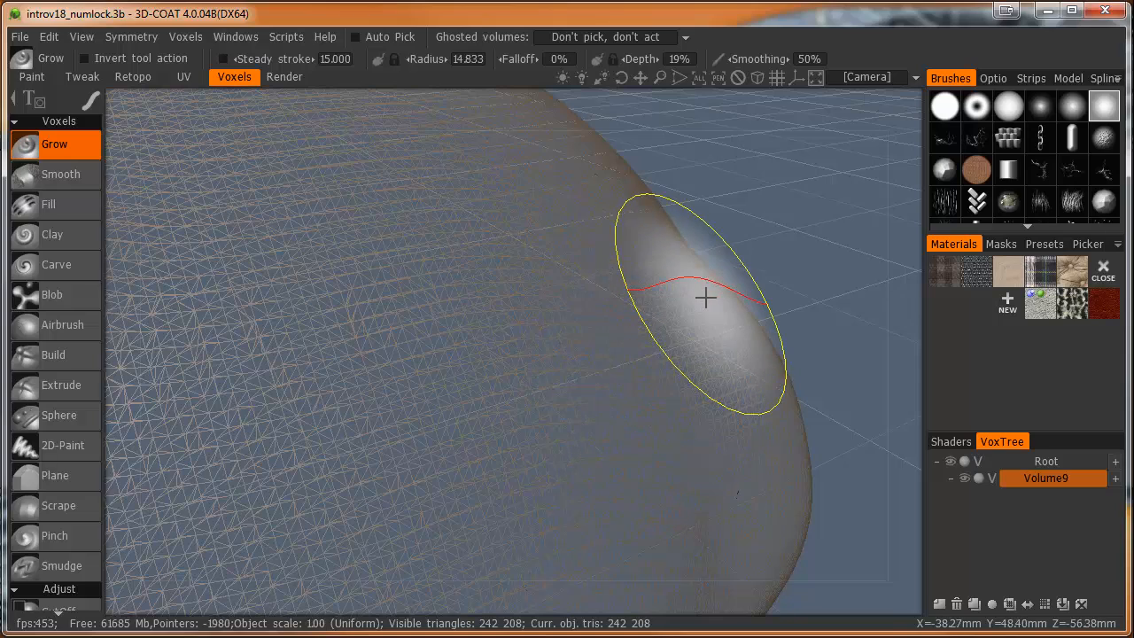
mouse_move(705, 298)
left_mouse_down()
mouse_move(709, 286)
mouse_move(716, 316)
left_mouse_up()
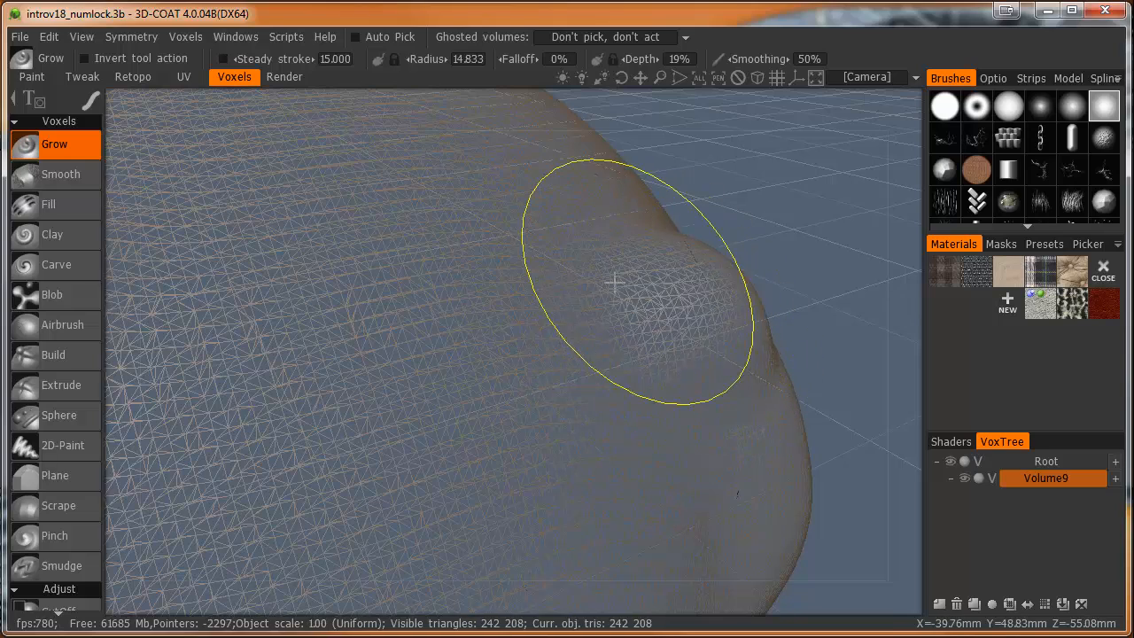
mouse_move(691, 256)
left_mouse_down()
mouse_move(757, 286)
mouse_move(751, 393)
mouse_move(821, 387)
left_mouse_up()
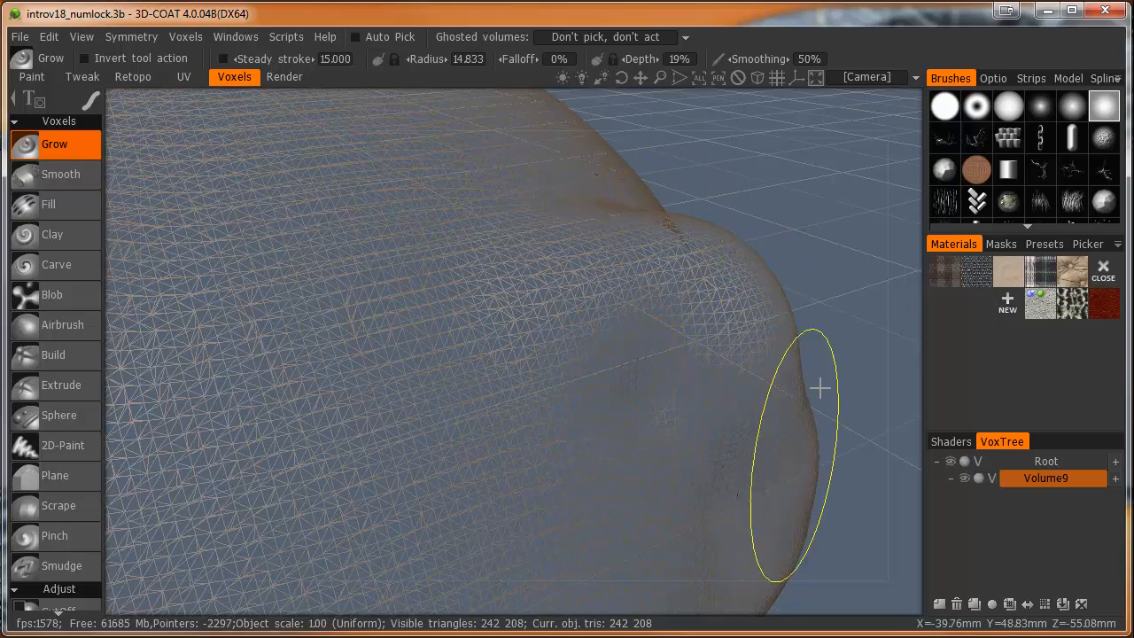
mouse_move(706, 282)
left_mouse_down()
mouse_move(608, 253)
mouse_move(782, 294)
mouse_move(792, 302)
mouse_move(755, 372)
mouse_move(798, 381)
left_mouse_up()
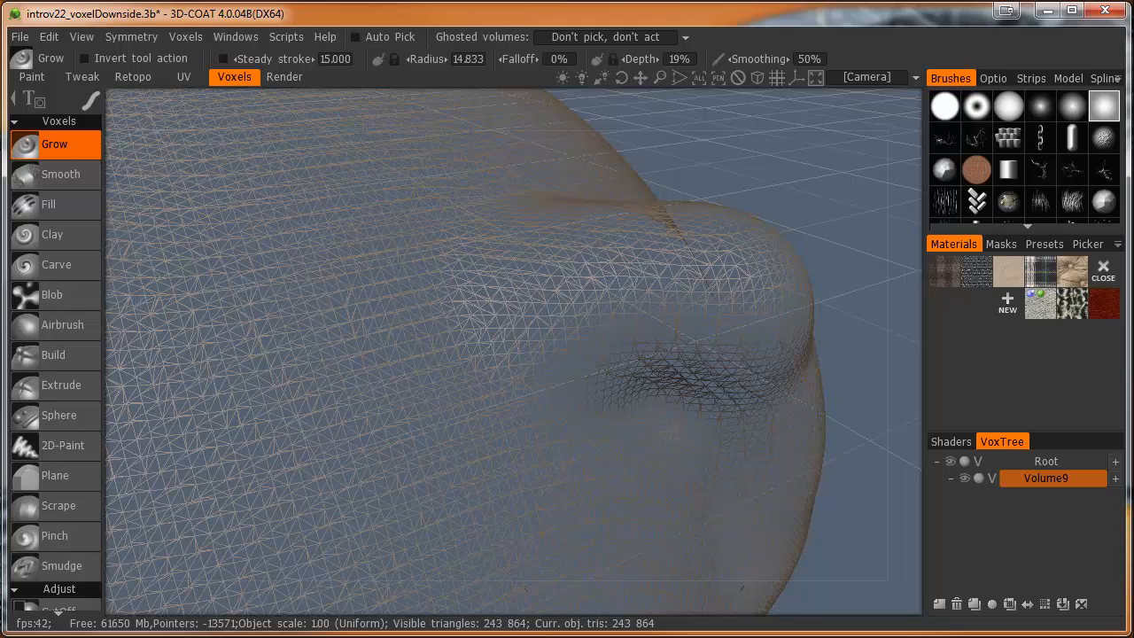
Step: Convert Volume9 to surface mode and sculpt over the ridge with the LiveClay brush
left_click(992, 479)
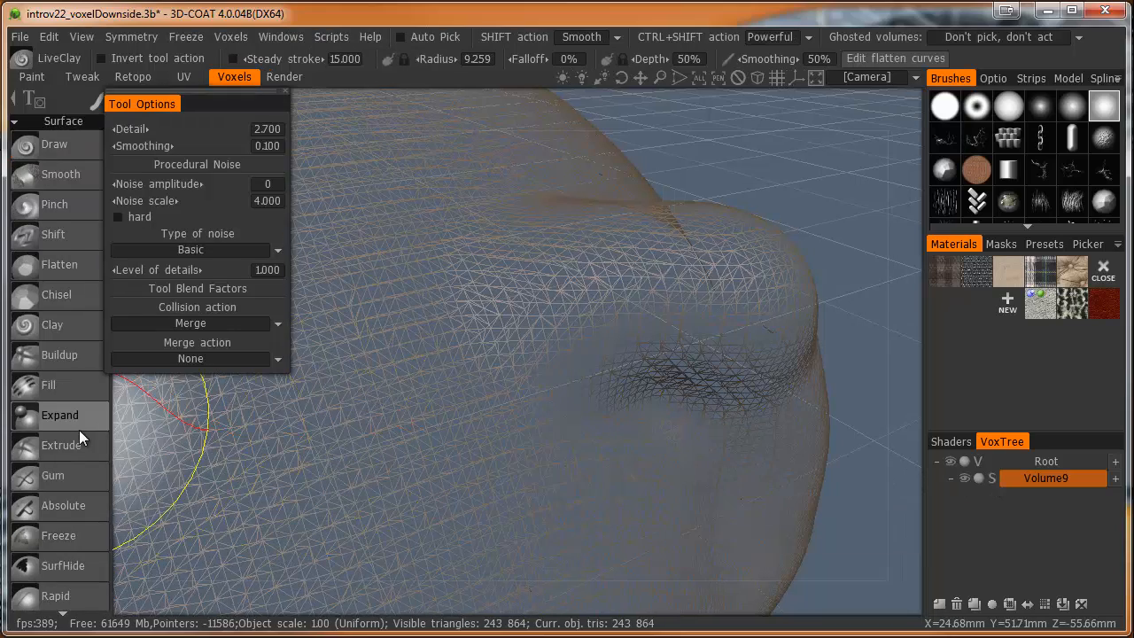
scroll(79, 430, "down", 3)
scroll(74, 429, "down", 3)
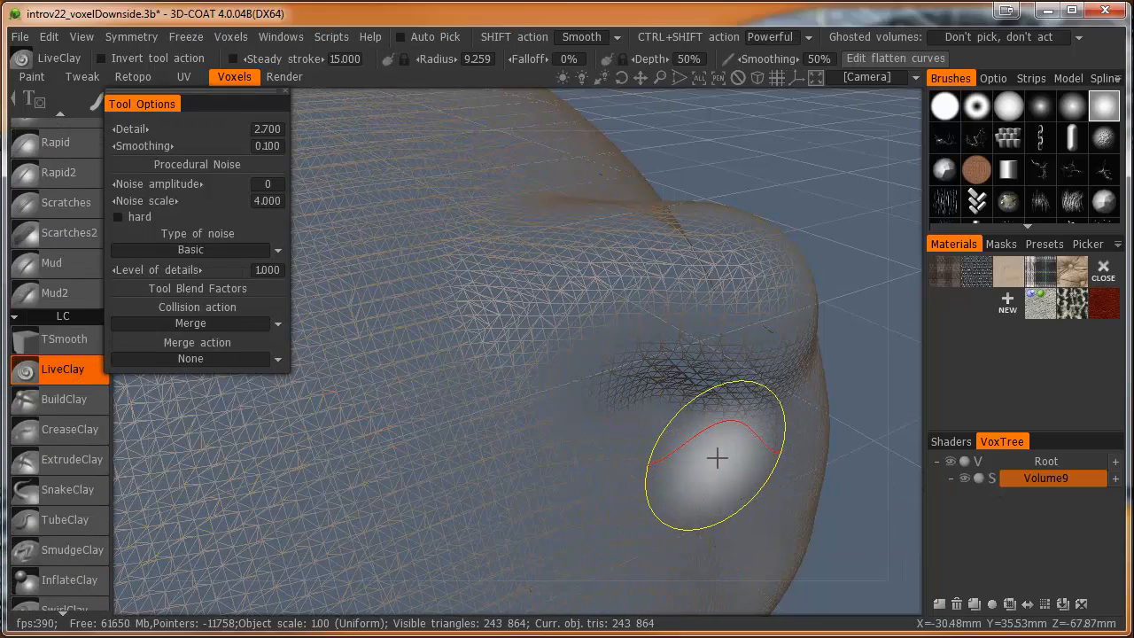
mouse_move(804, 360)
left_mouse_down()
mouse_move(740, 286)
mouse_move(722, 355)
mouse_move(628, 309)
mouse_move(595, 355)
mouse_move(691, 392)
mouse_move(754, 275)
mouse_move(521, 398)
mouse_move(683, 375)
left_mouse_up()
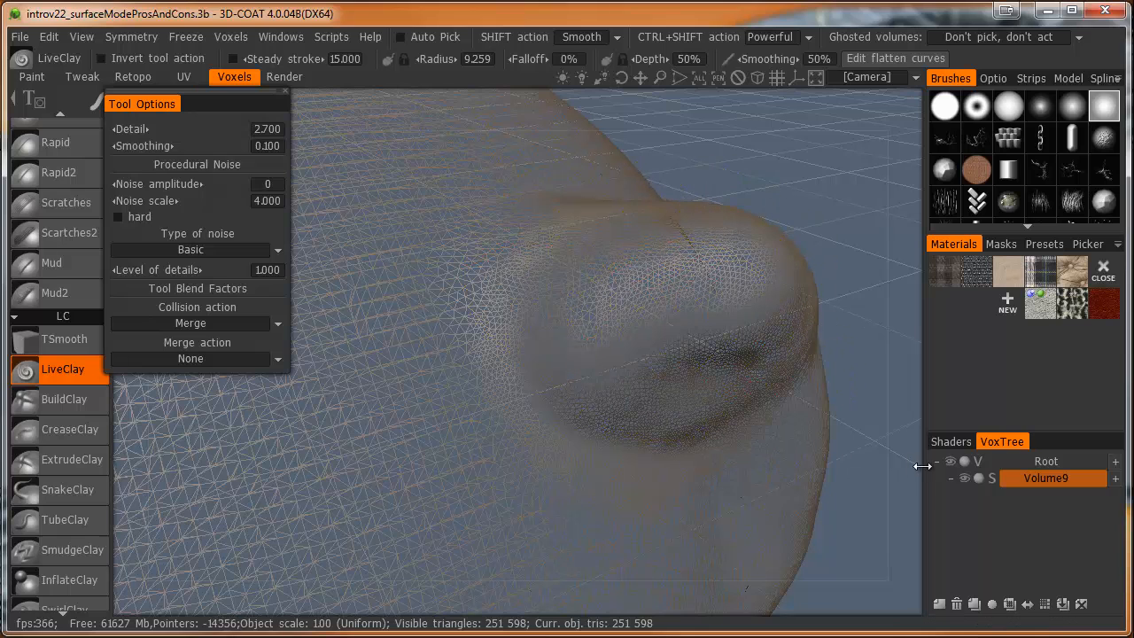
Step: Voxelise Volume9 with the suggested polycount of 317 836, and return it to the surface version
left_click(994, 479)
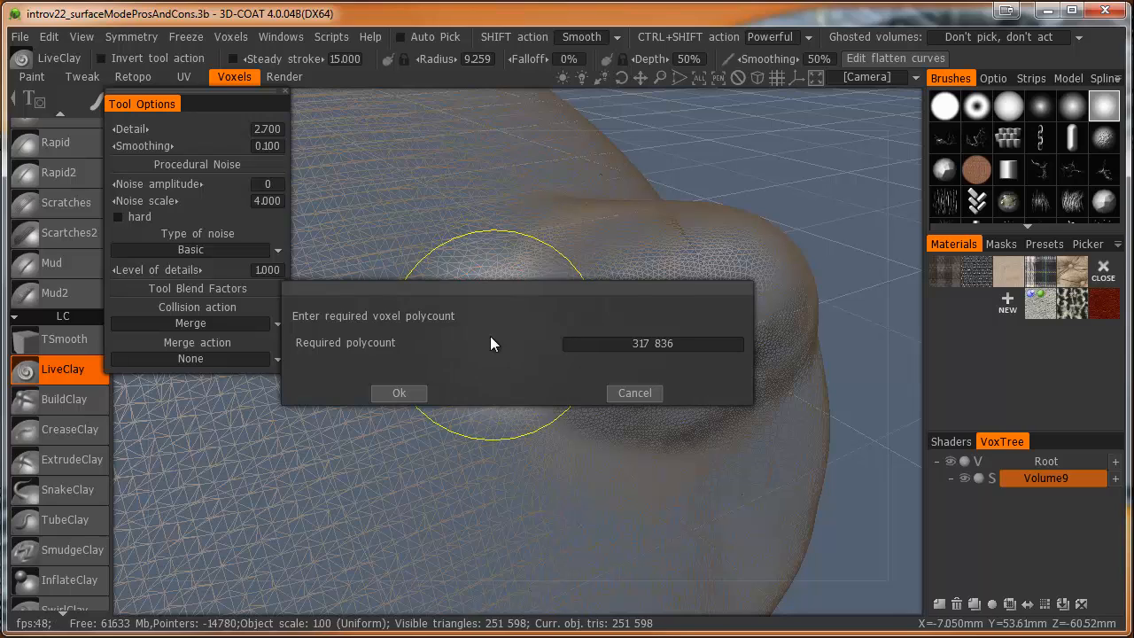
left_click(392, 393)
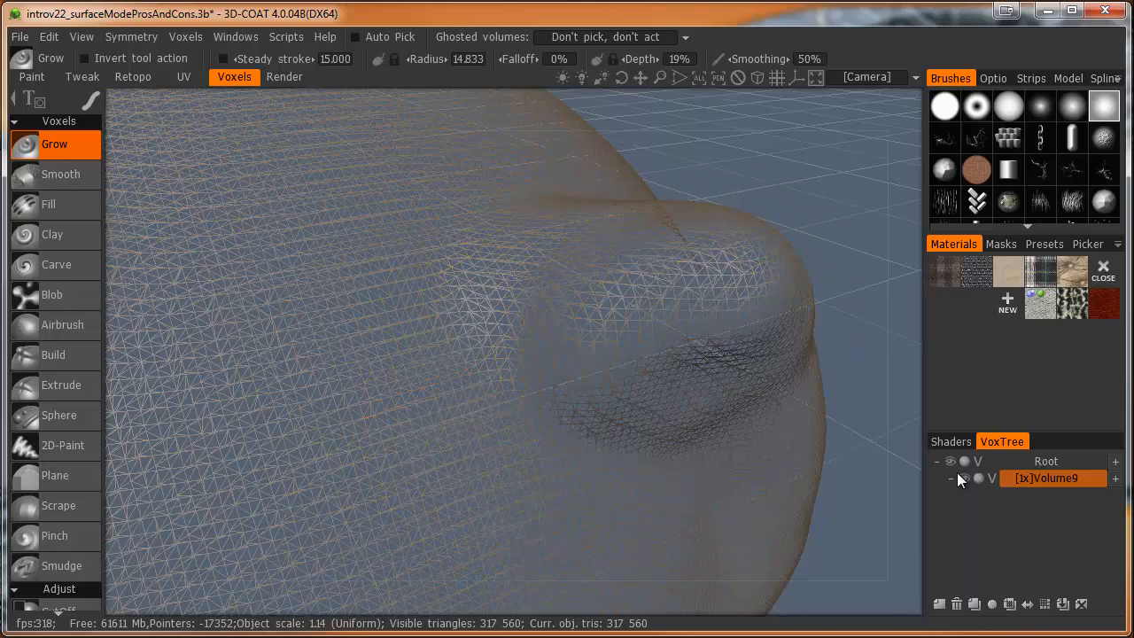
left_click(993, 478)
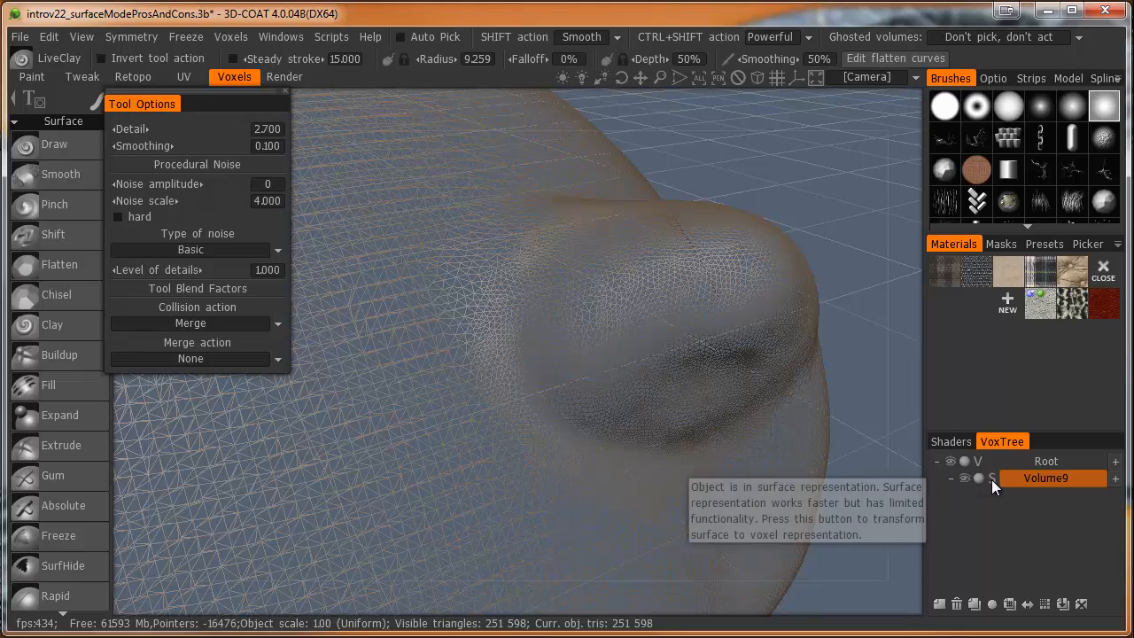
Step: Convert Volume9 to voxels with a required polycount of 500000 and save the scene
left_click(992, 480)
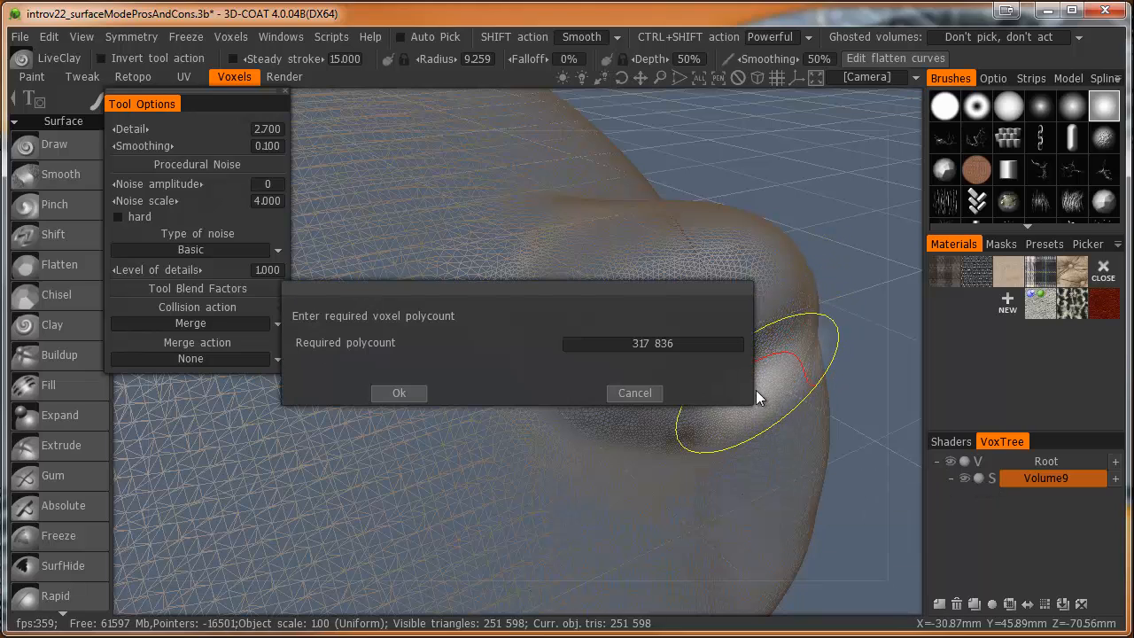
left_click(630, 346)
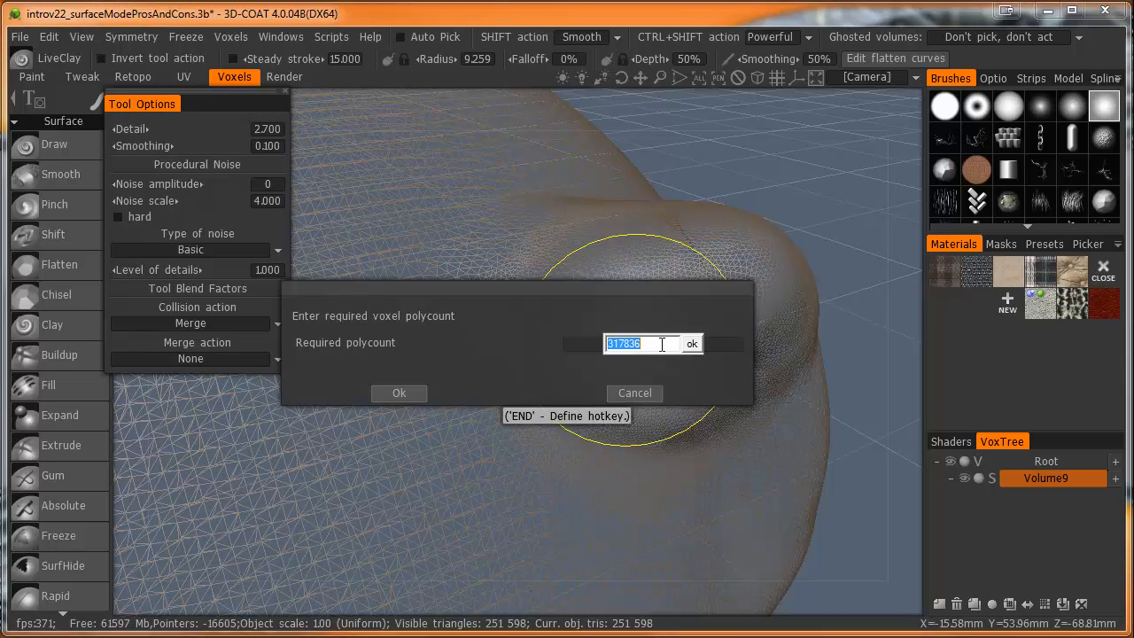
type("500000")
left_click(691, 344)
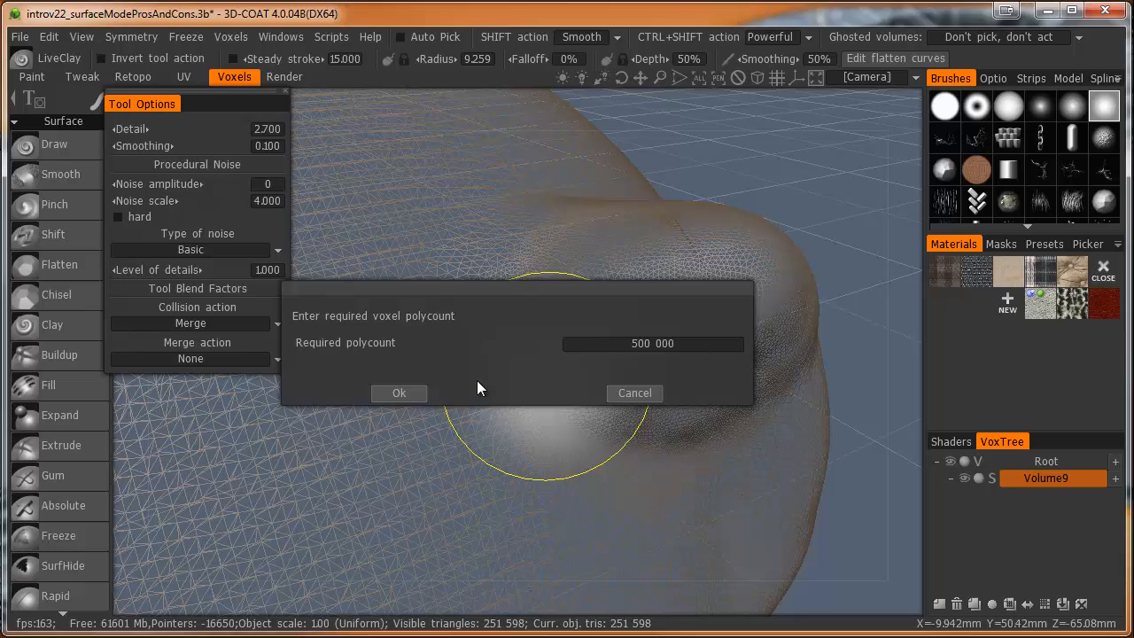
left_click(409, 395)
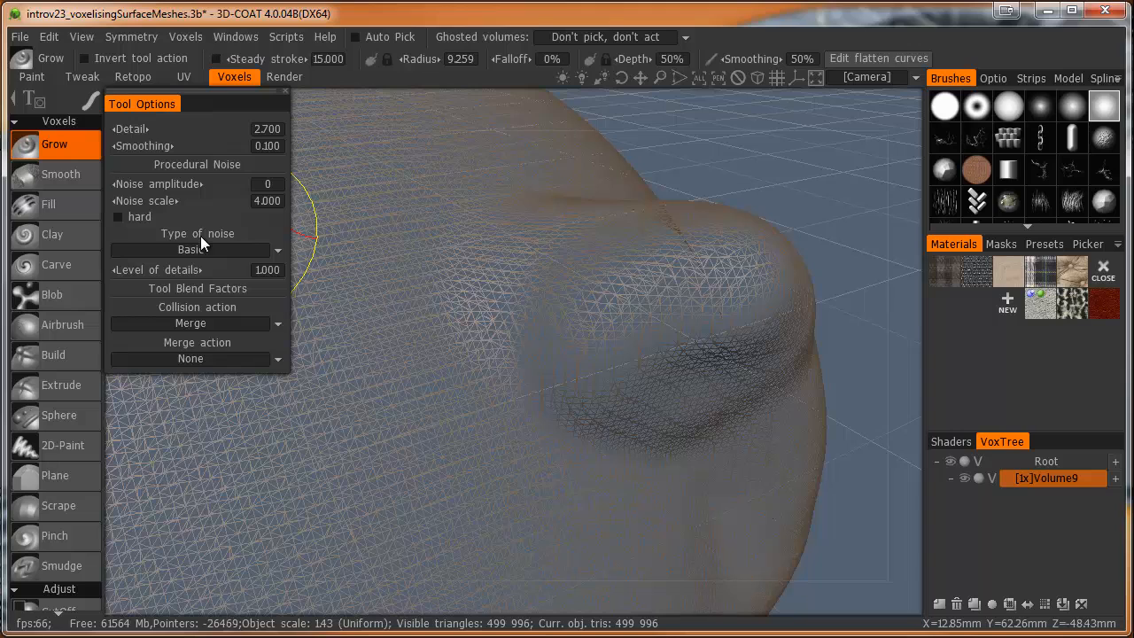
left_click(81, 156)
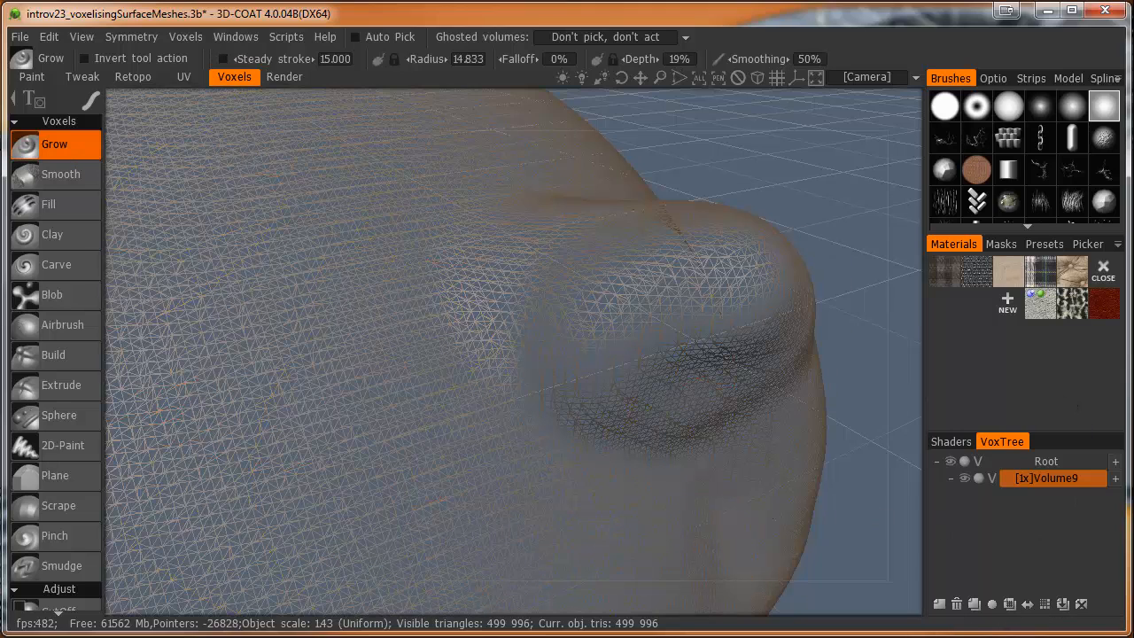
key("ctrl+s")
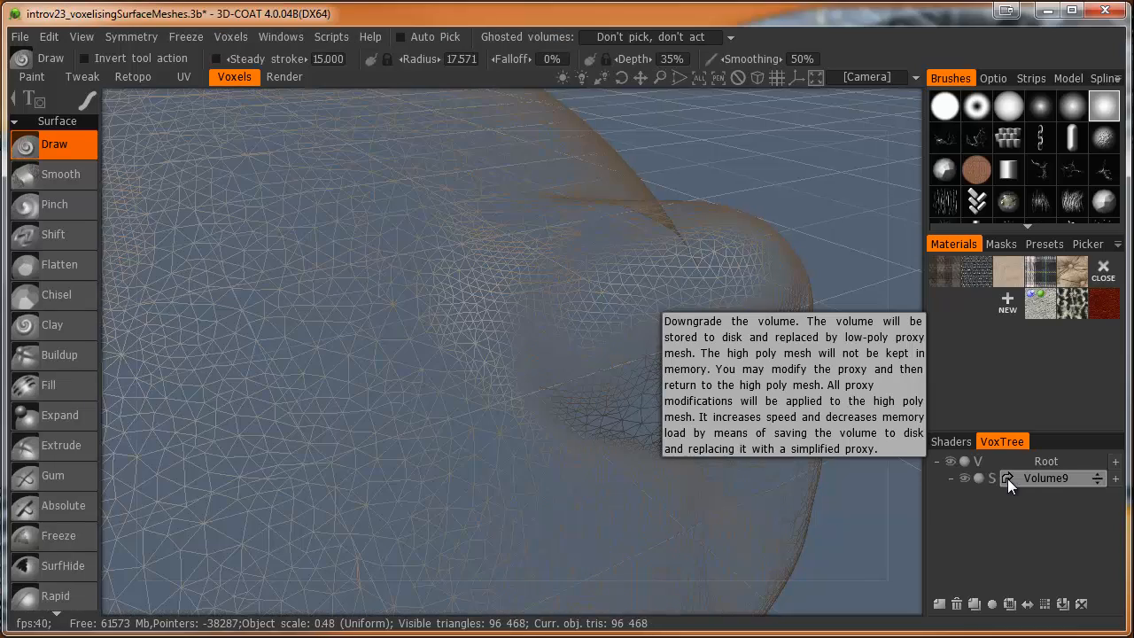
Step: Extend the ridge on Volume9's low-poly proxy with Draw, restore the high-poly mesh and convert it back to voxels
left_click(1007, 478)
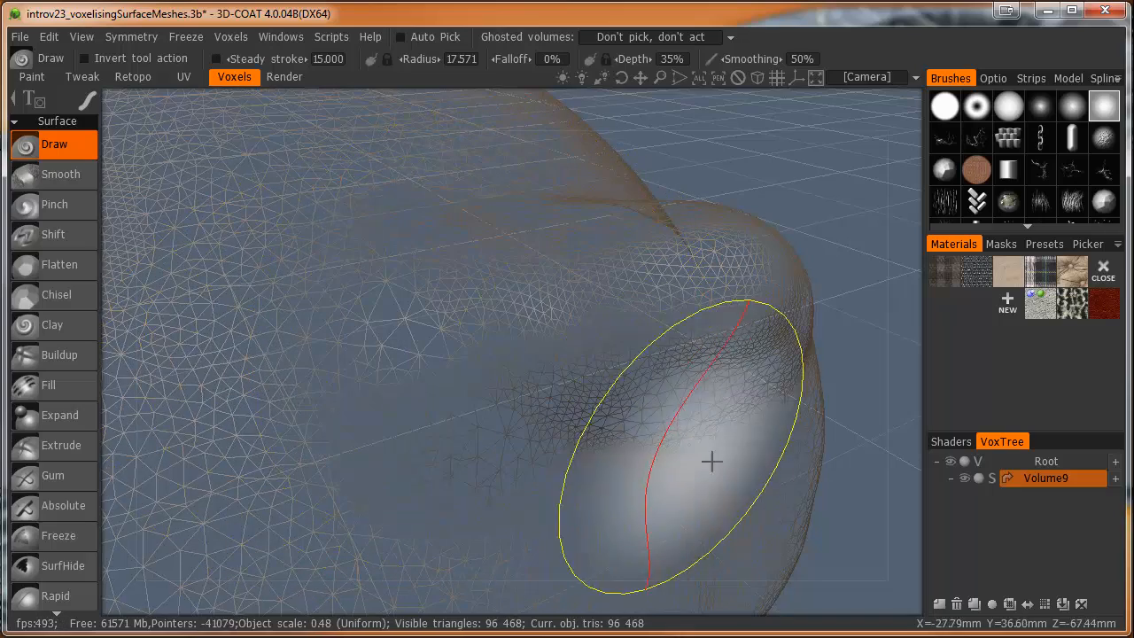
left_click(1006, 478)
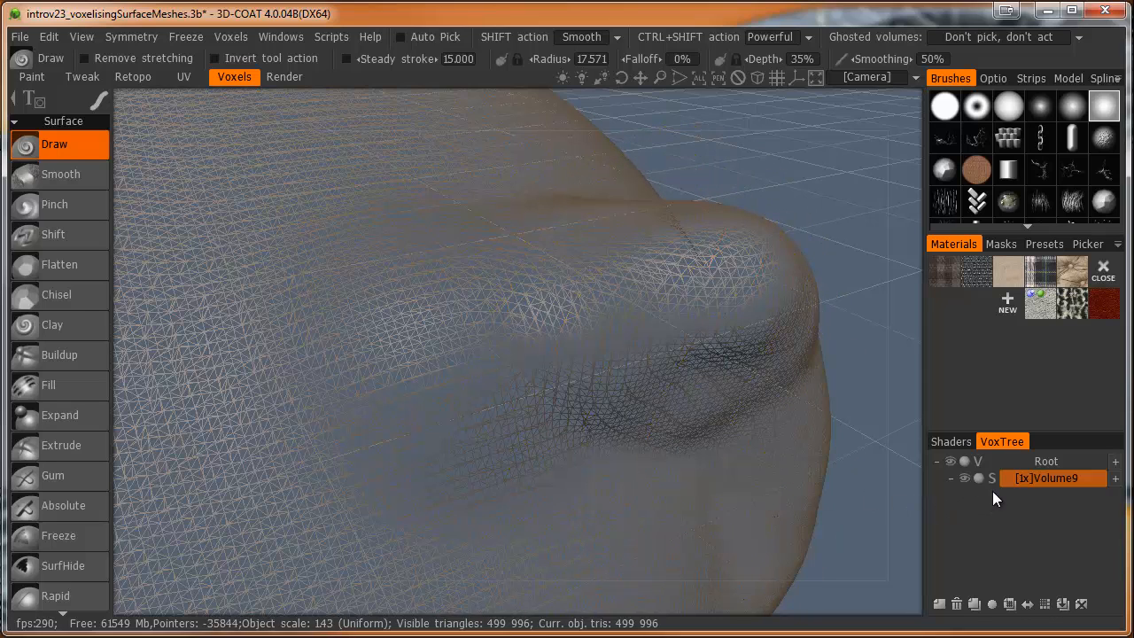
left_click(994, 478)
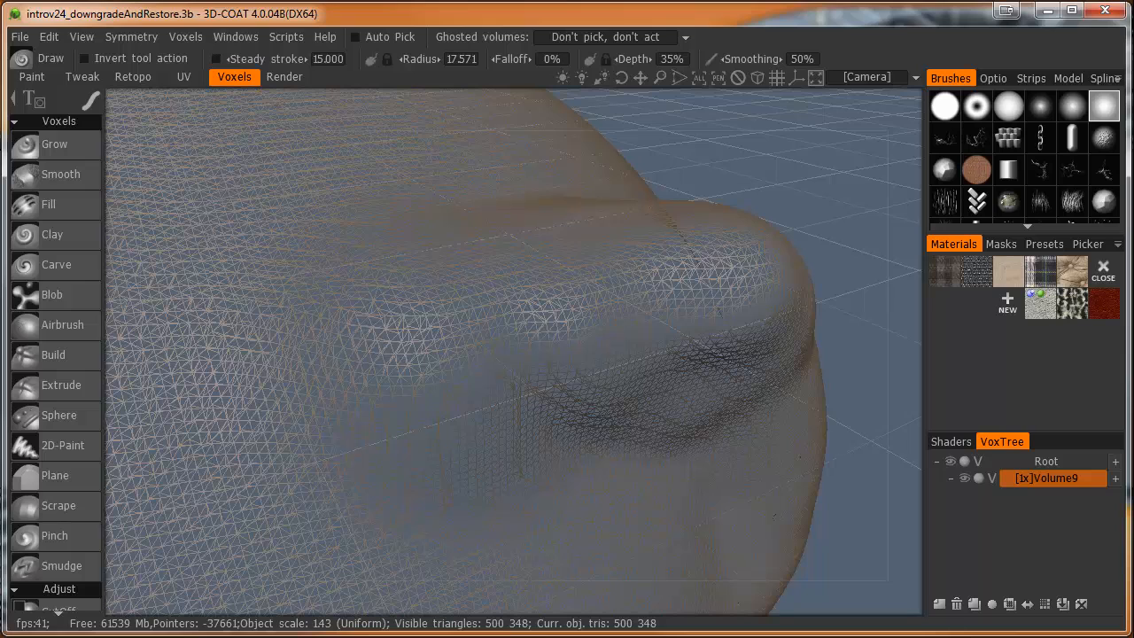
right_click(1058, 477)
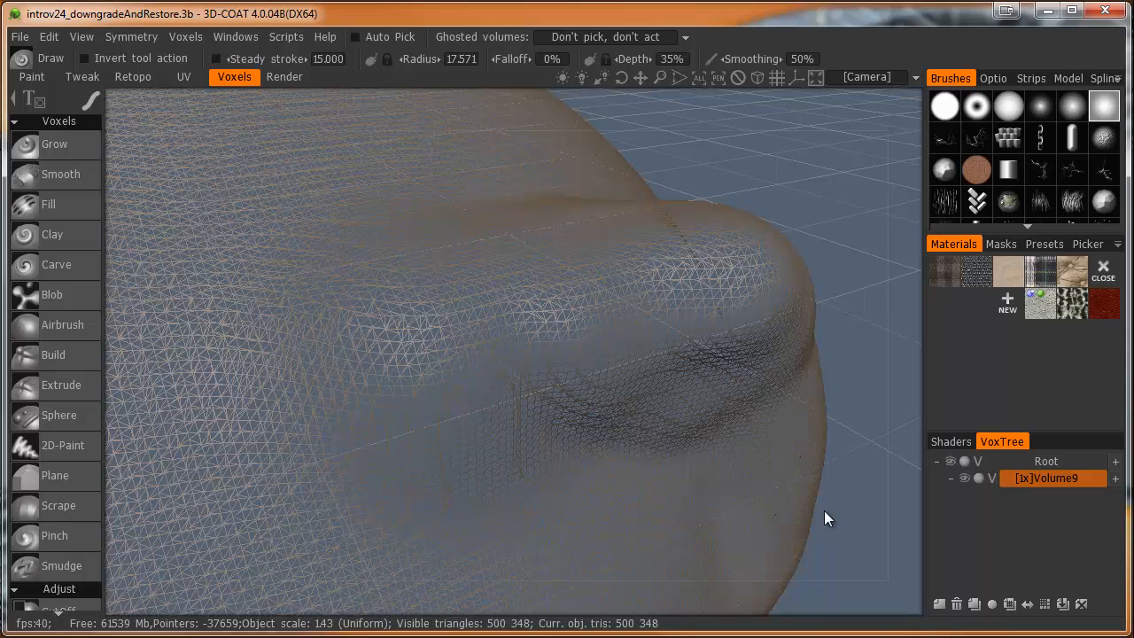
key("Return")
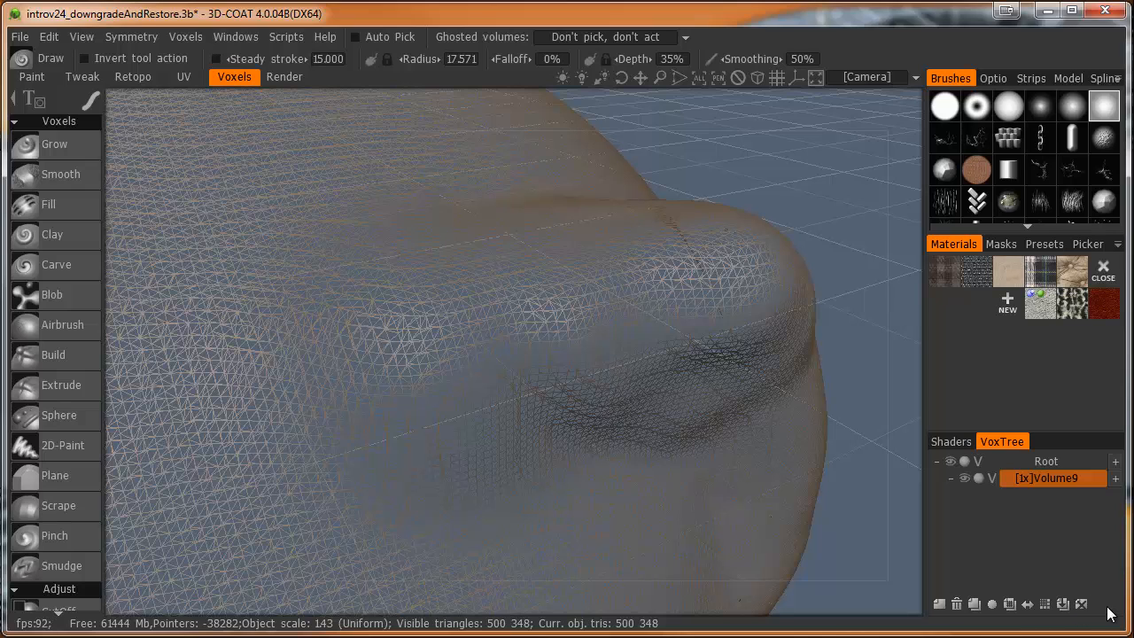
Step: Add a new empty volume and delete it, and duplicate Volume9 and undo the duplication
left_click(937, 605)
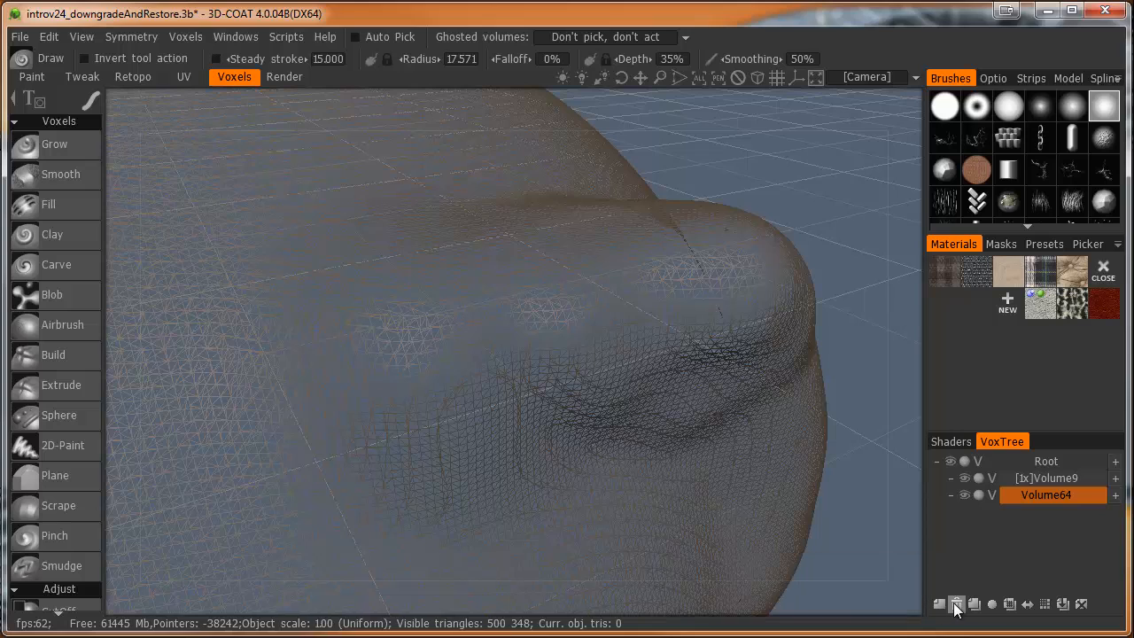
left_click(957, 605)
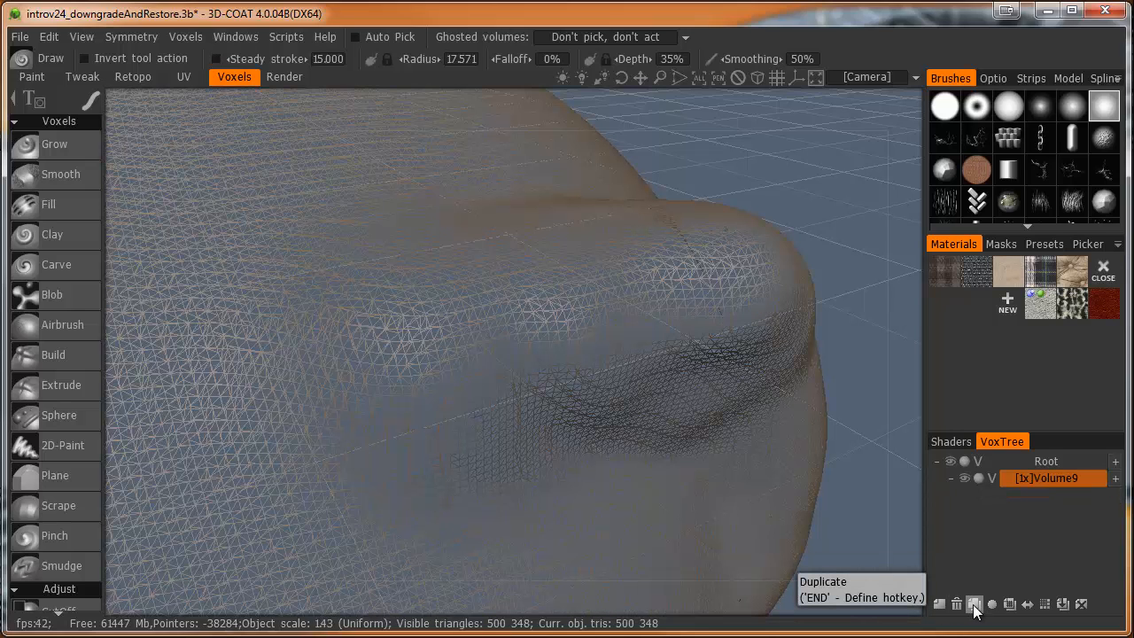
left_click(975, 605)
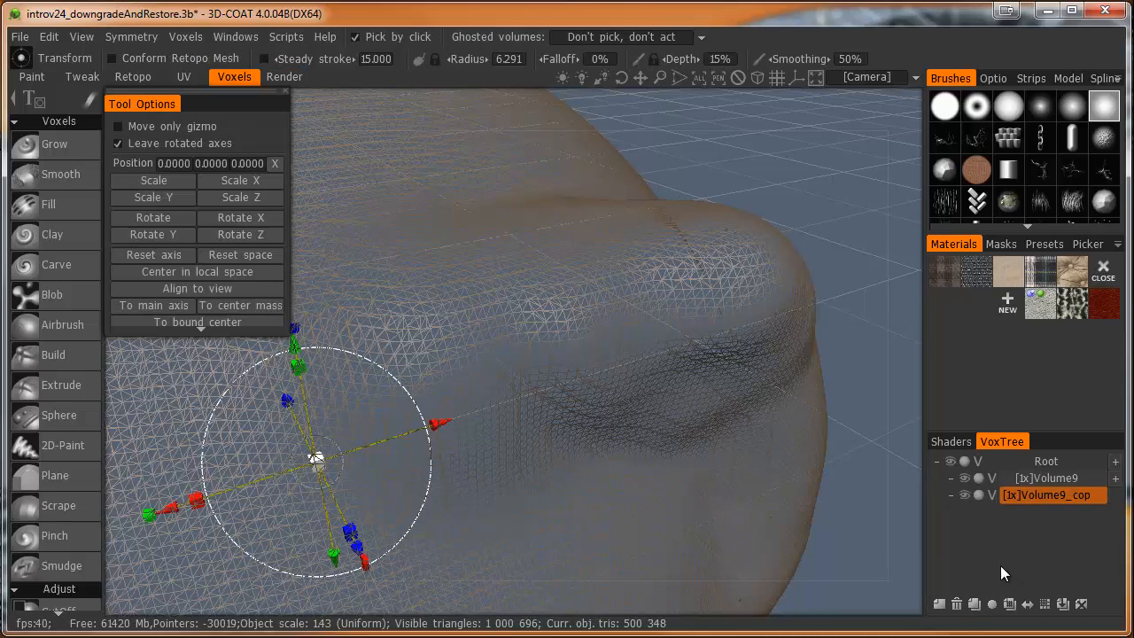
key("ctrl+z")
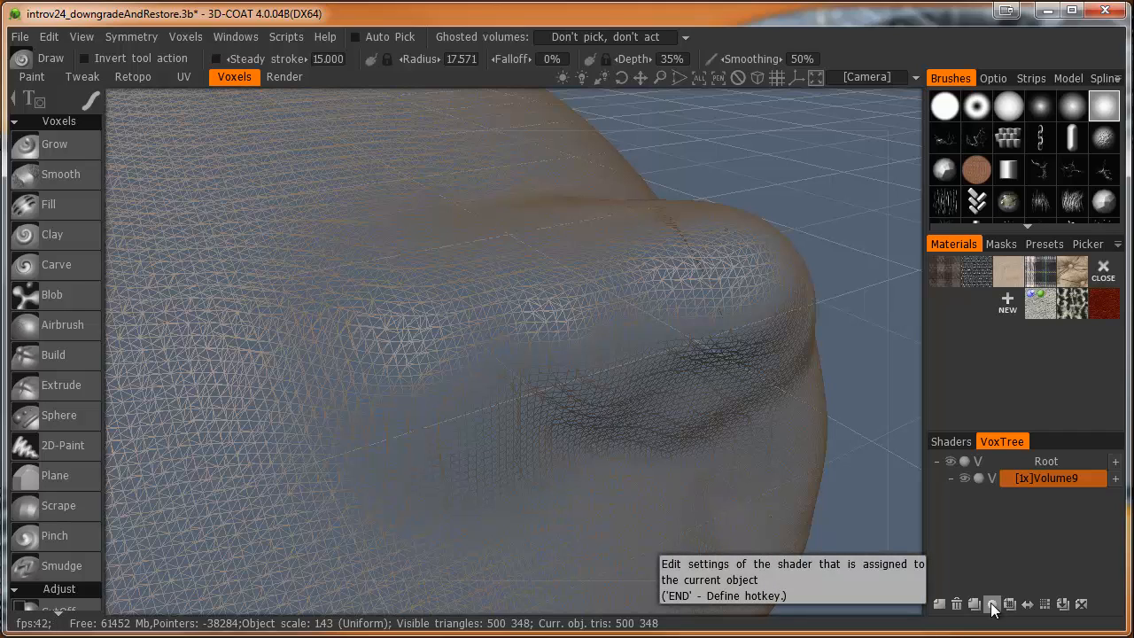
Step: Inspect the settings of the shader assigned to Volume9 and close them without changes
left_click(993, 606)
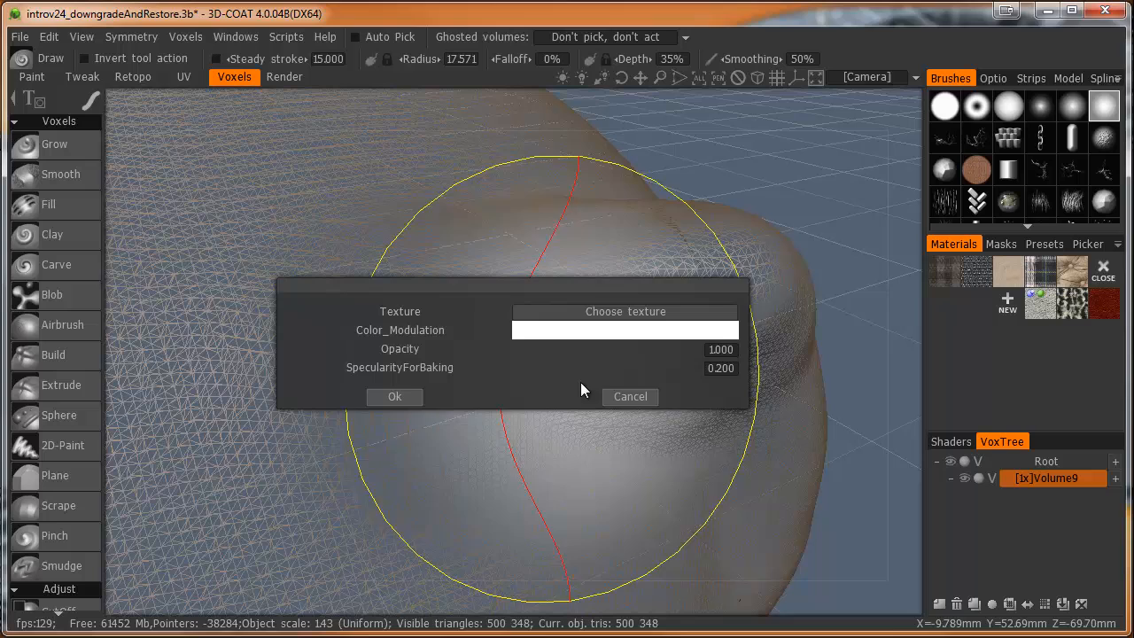
left_click(628, 397)
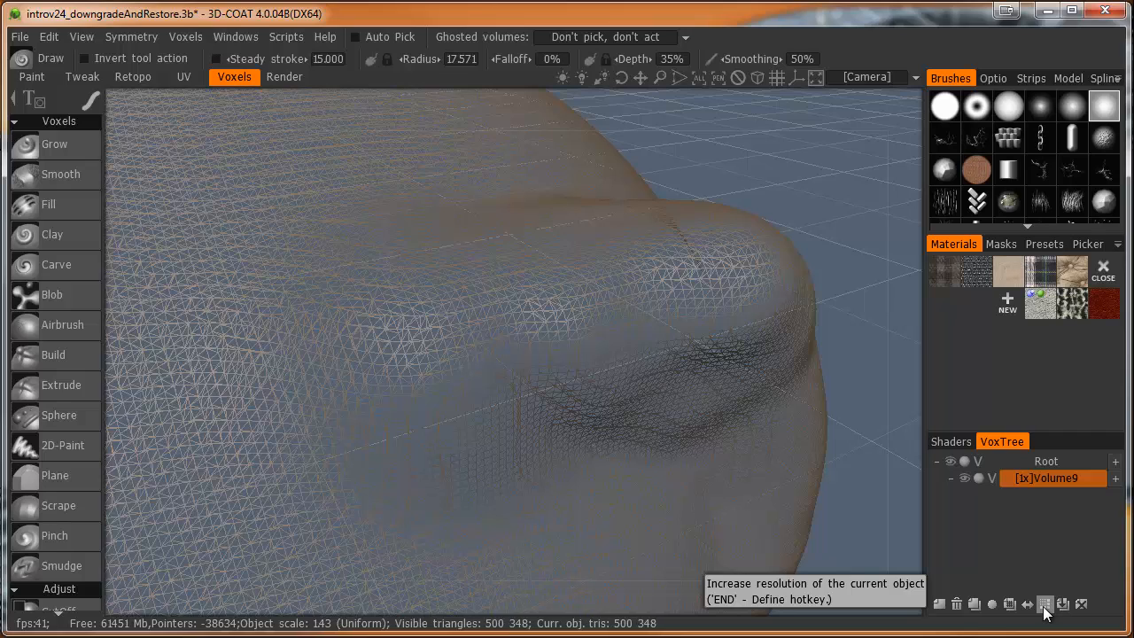
Step: Increase the resolution of Volume9, accepting that this cannot be undone, and hide the wireframe
left_click(1045, 605)
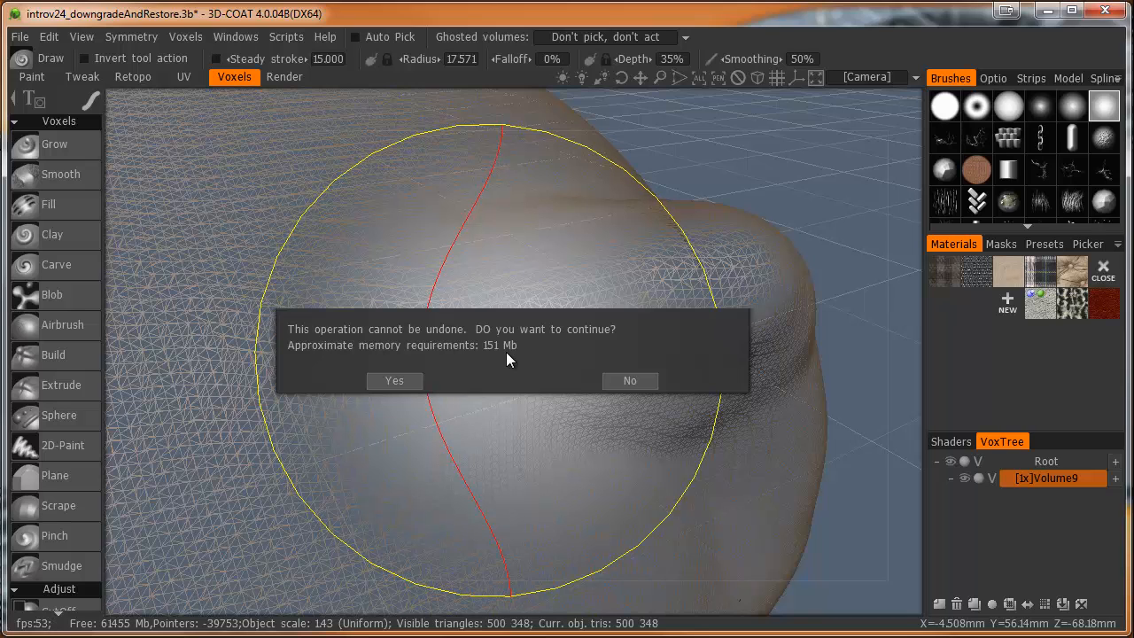
left_click(408, 383)
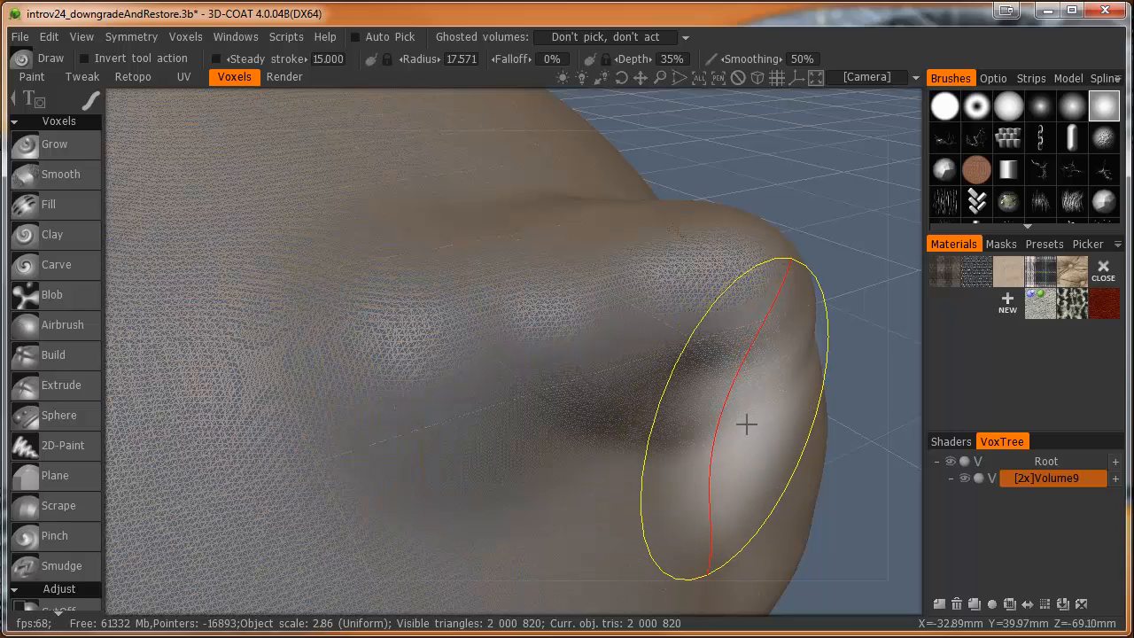
key("w")
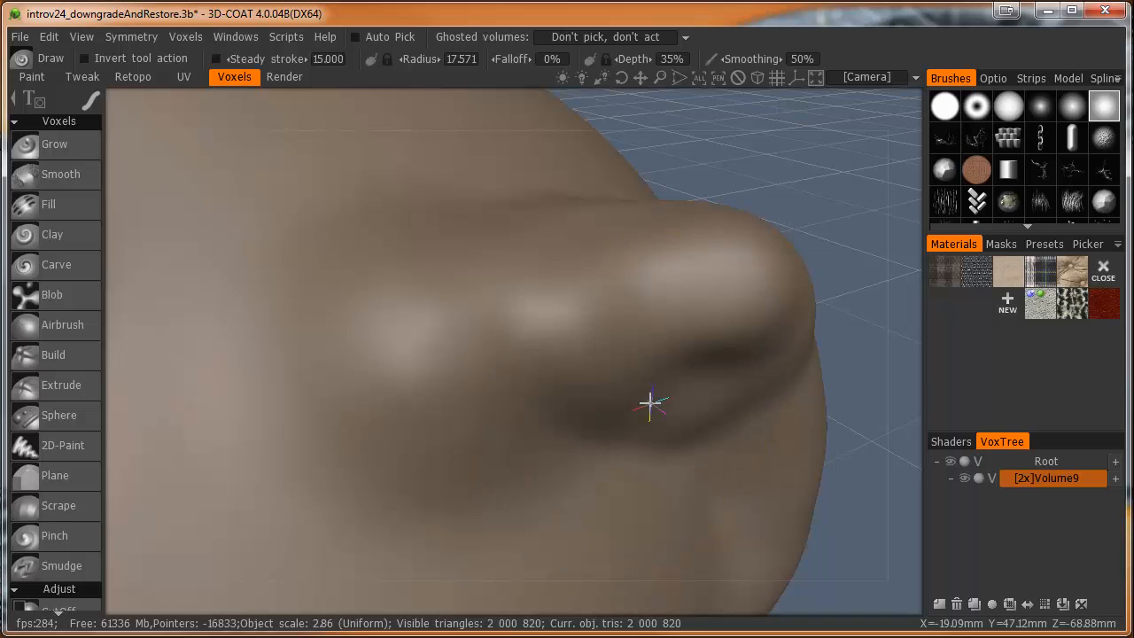
Step: Sculpt another raised stroke with Draw on the sphere's surface beside the side protrusion
mouse_move(651, 405)
left_mouse_down("alt")
mouse_move(570, 410)
mouse_move(573, 429)
left_mouse_up("alt")
right_click_drag(572, 429, 540, 418, "alt")
mouse_move(540, 417)
left_mouse_down("alt")
mouse_move(638, 411)
mouse_move(597, 402)
left_mouse_up("alt")
mouse_move(530, 333)
left_mouse_down()
mouse_move(480, 273)
mouse_move(481, 407)
mouse_move(502, 402)
mouse_move(621, 458)
mouse_move(598, 410)
mouse_move(671, 388)
mouse_move(661, 443)
left_mouse_up()
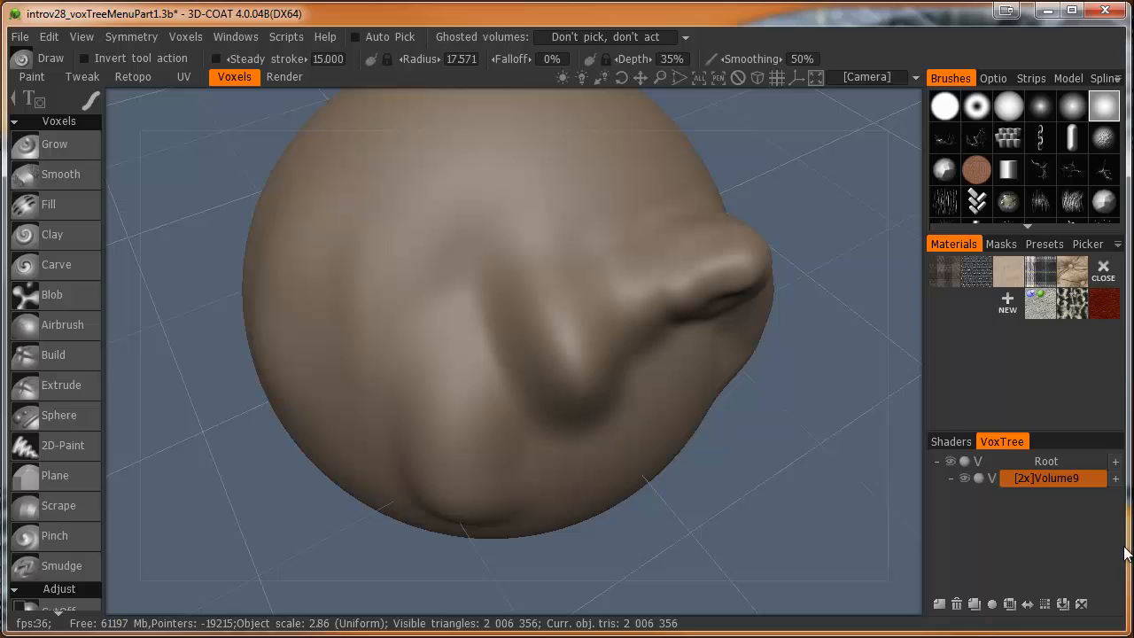
Step: Clone Volume9 with the level of detail decreased twice, and undo the clone
left_click(1063, 604)
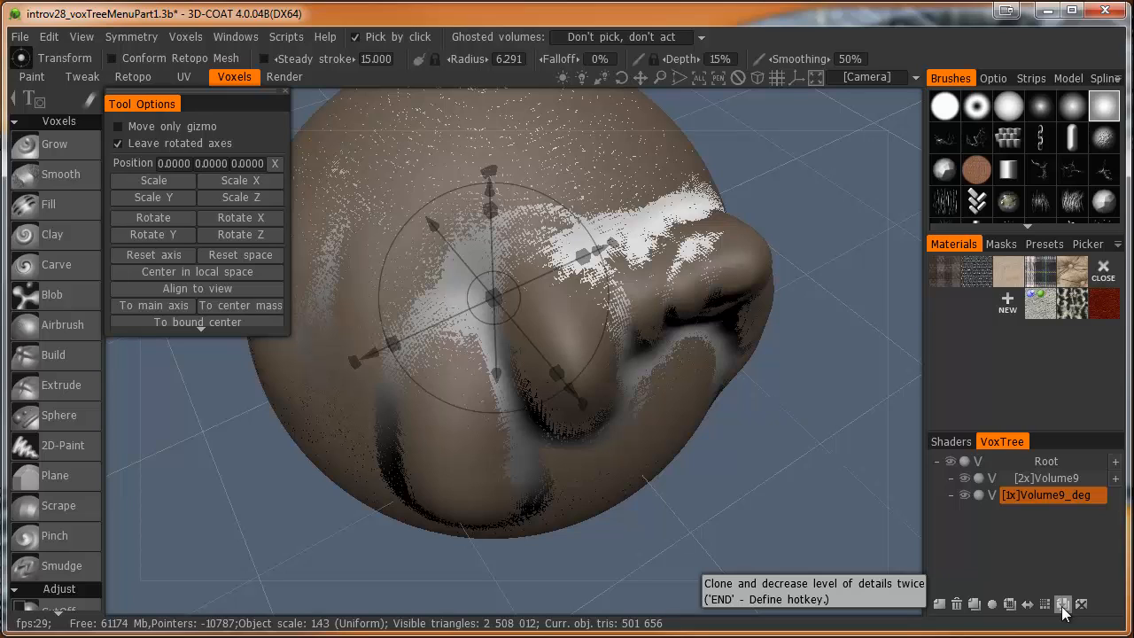
key("ctrl+z")
key("ctrl+z")
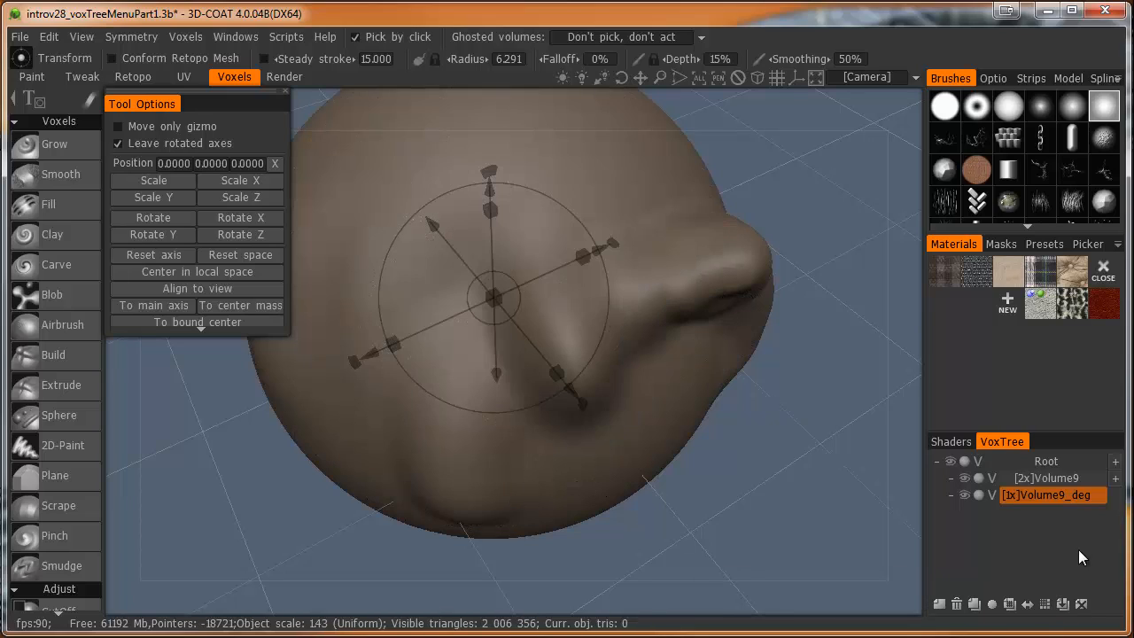
left_click(1082, 604)
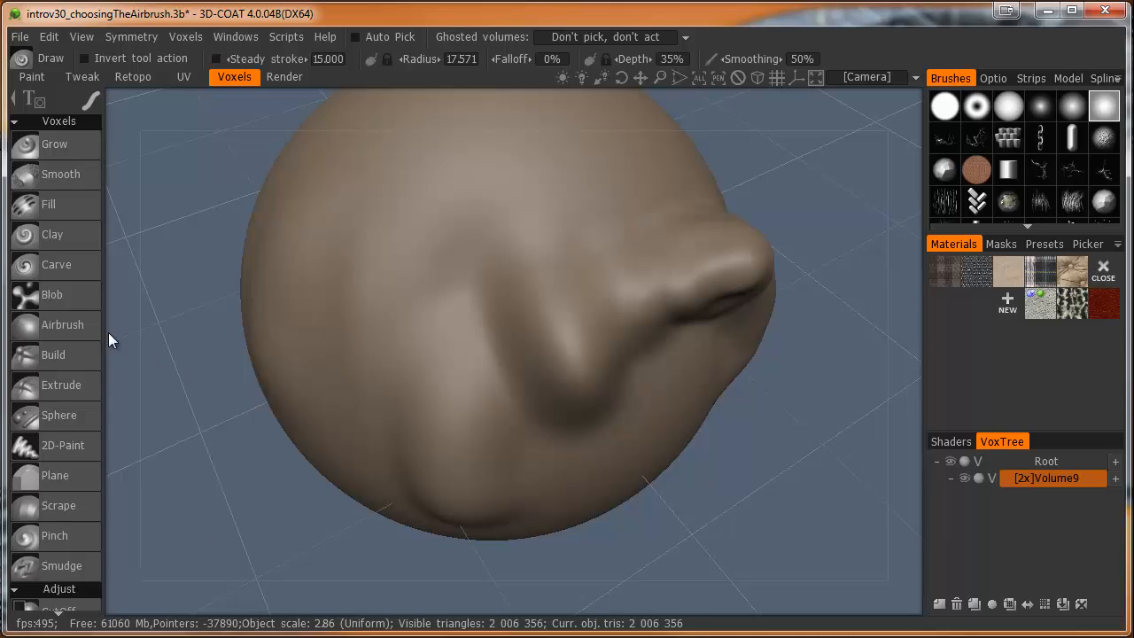
Step: Choose the Airbrush tool and cycle the toolbox through its textual and iconic looks back to large icons with names
left_click(82, 325)
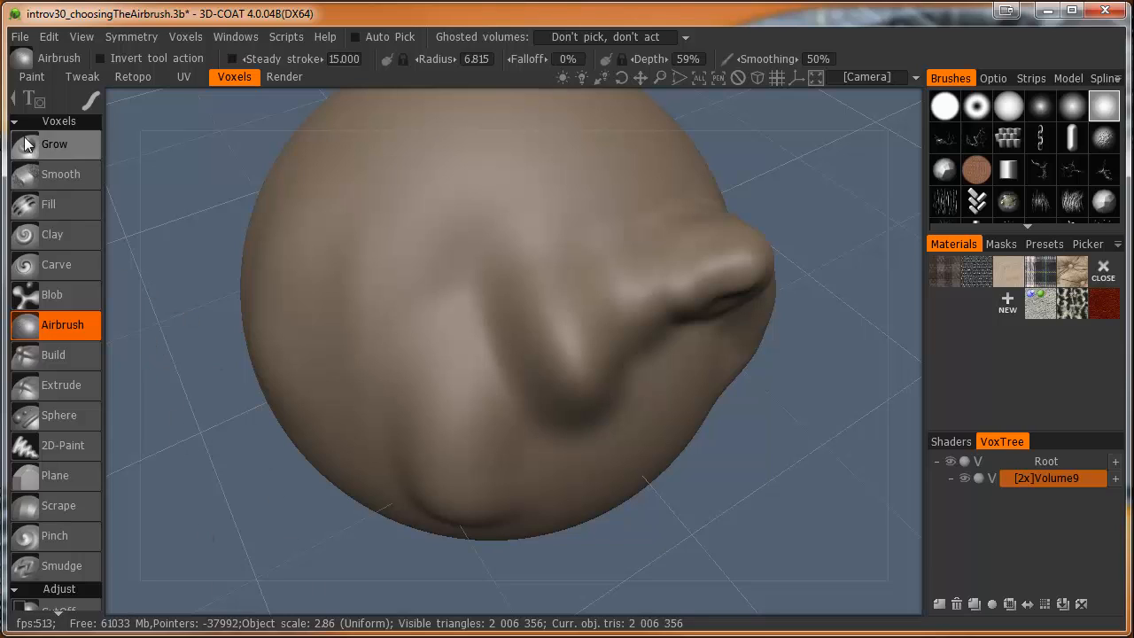
left_click(31, 104)
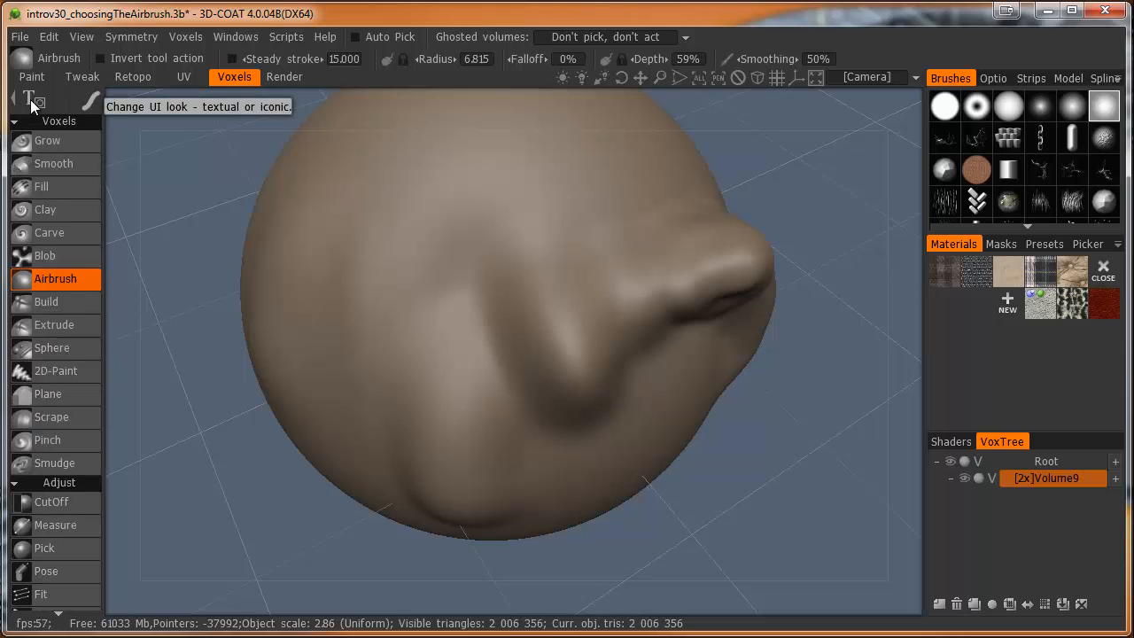
left_click(31, 104)
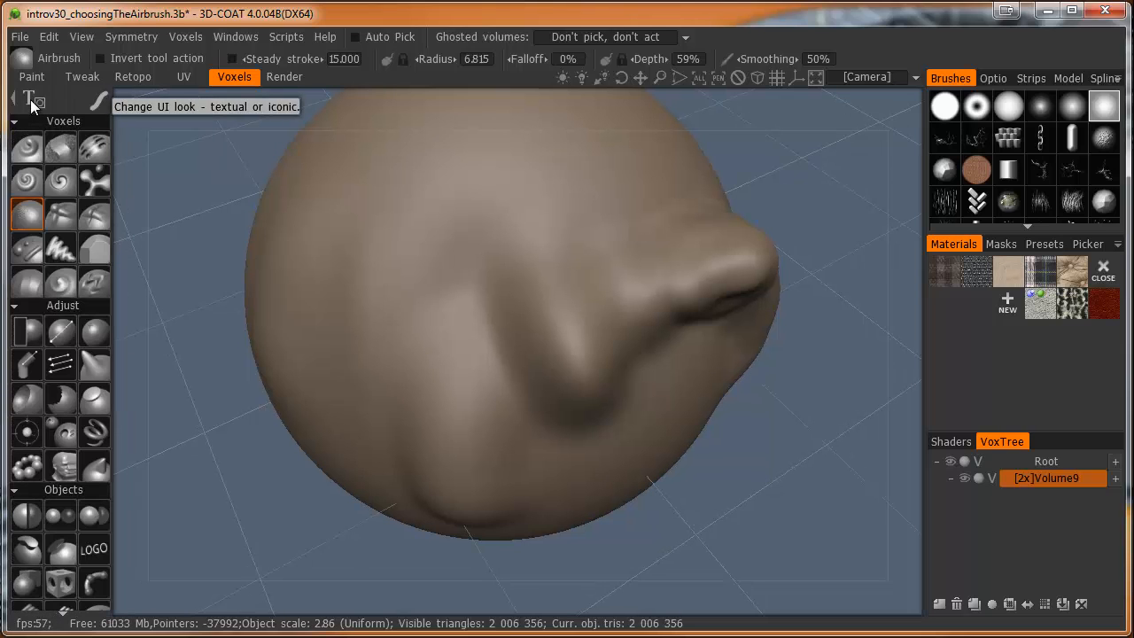
left_click(31, 104)
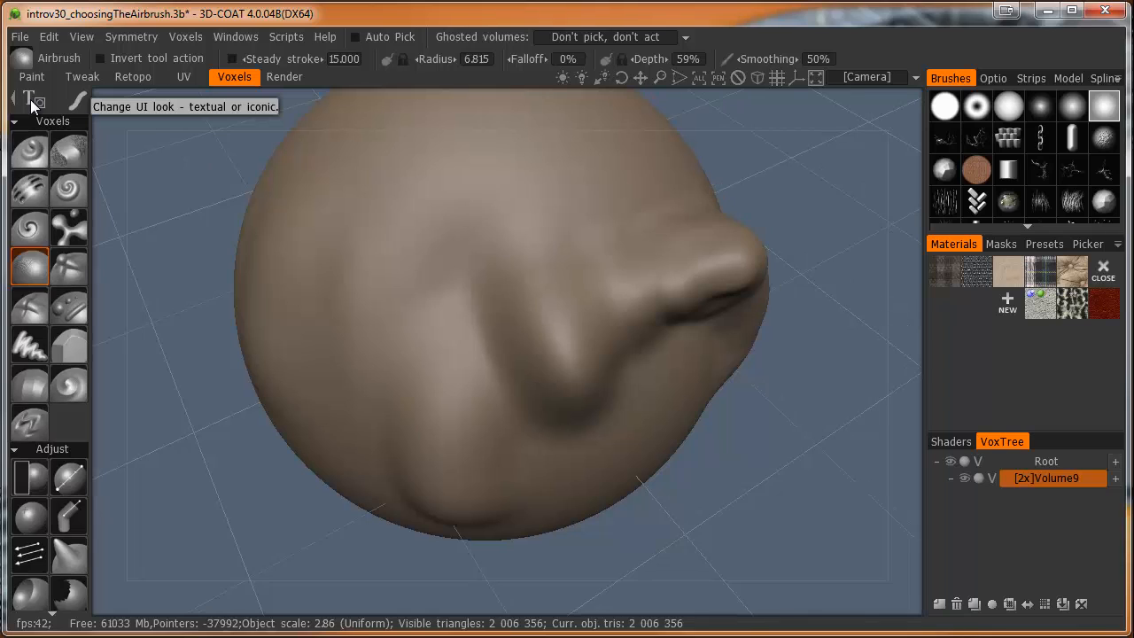
left_click(31, 104)
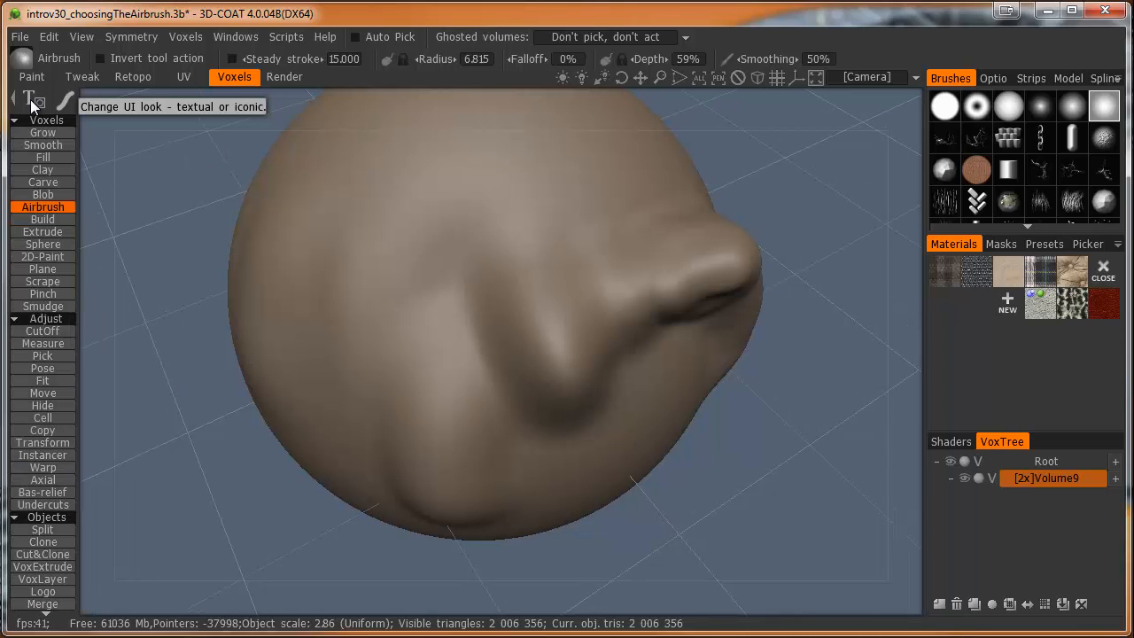
left_click(31, 104)
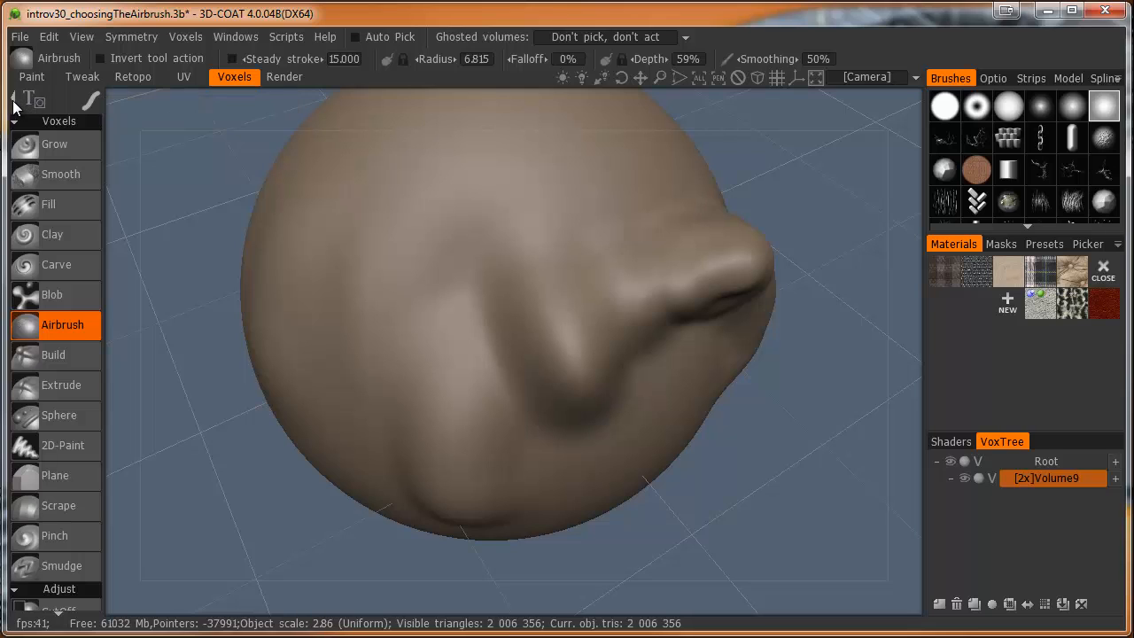
Step: Collapse and restore the toolbox, and look through its Voxels, Adjust and Objects tools
left_click(14, 106)
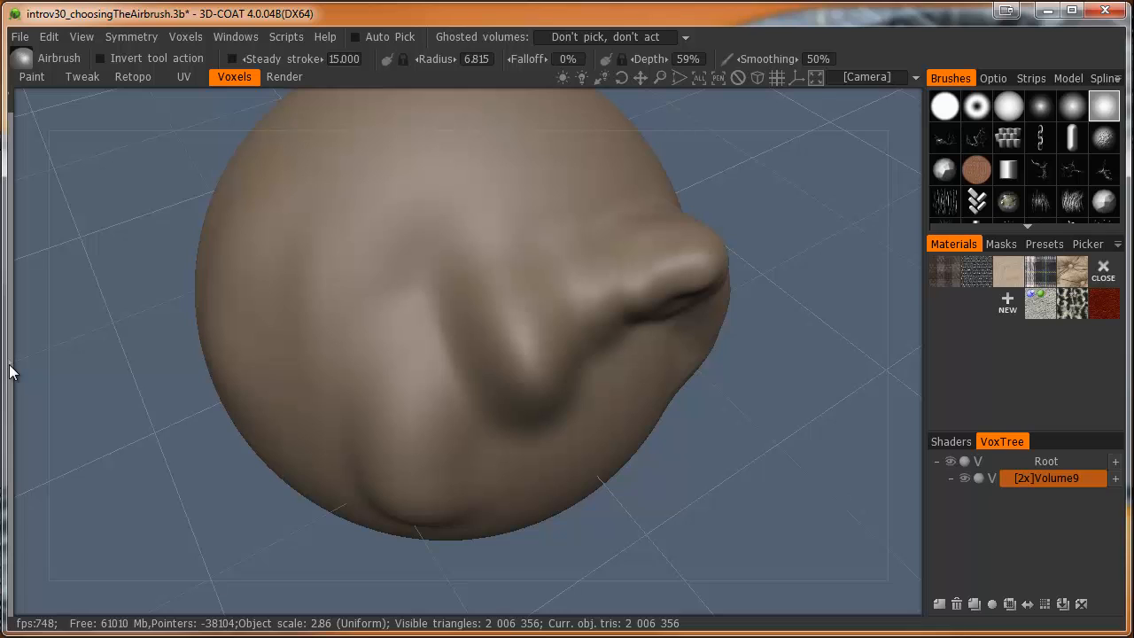
left_click(11, 372)
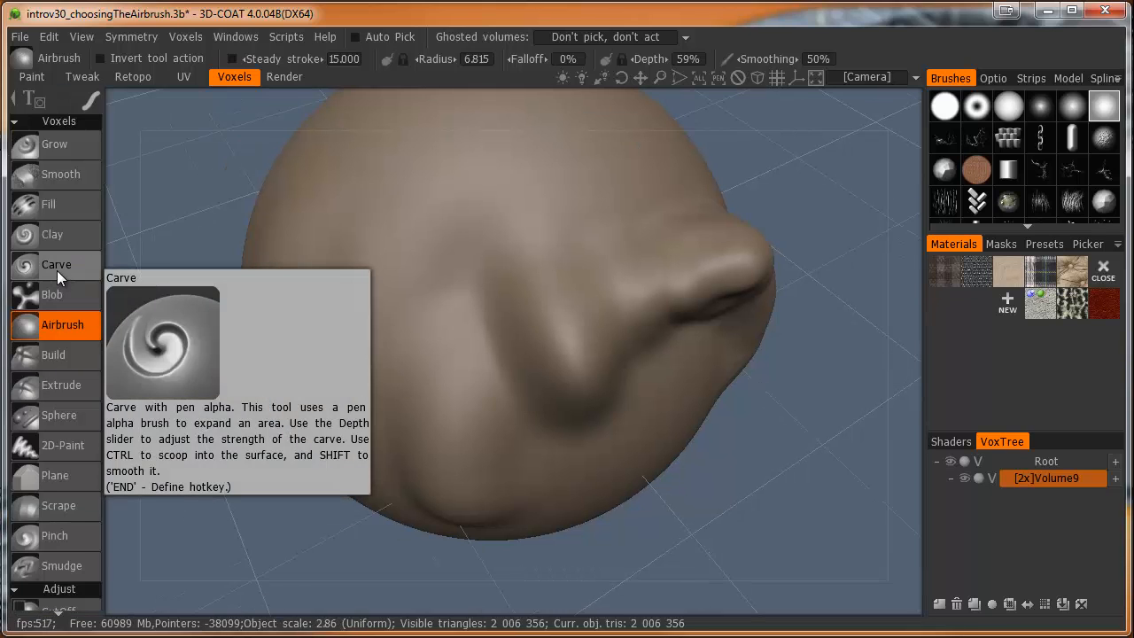
scroll(57, 270, "down", 5)
scroll(57, 277, "down", 15)
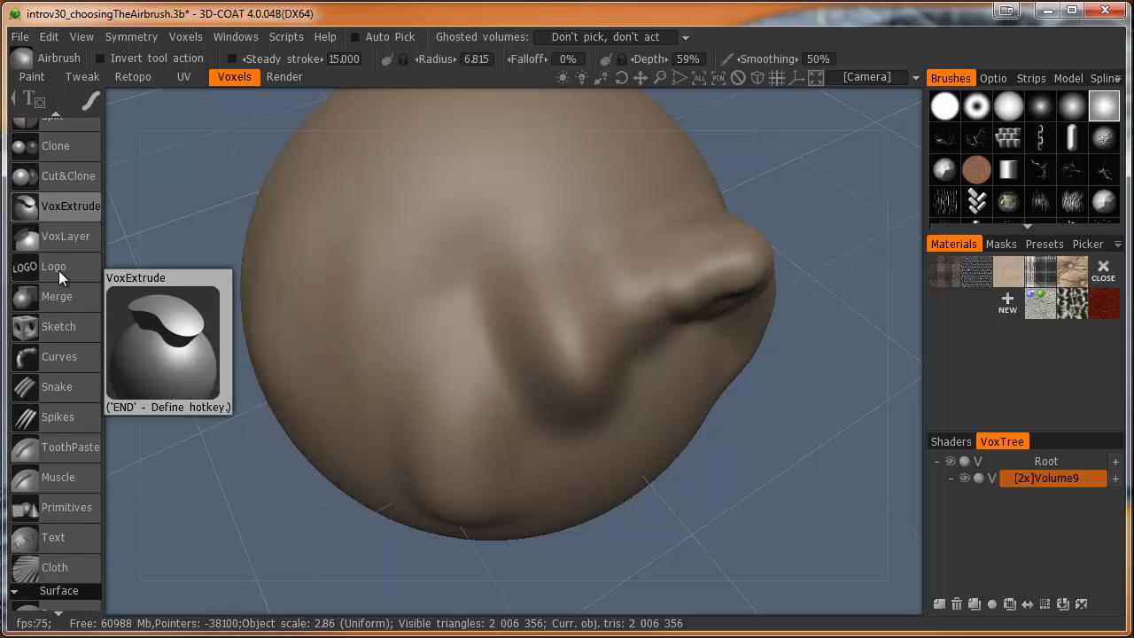
scroll(58, 271, "up", 13)
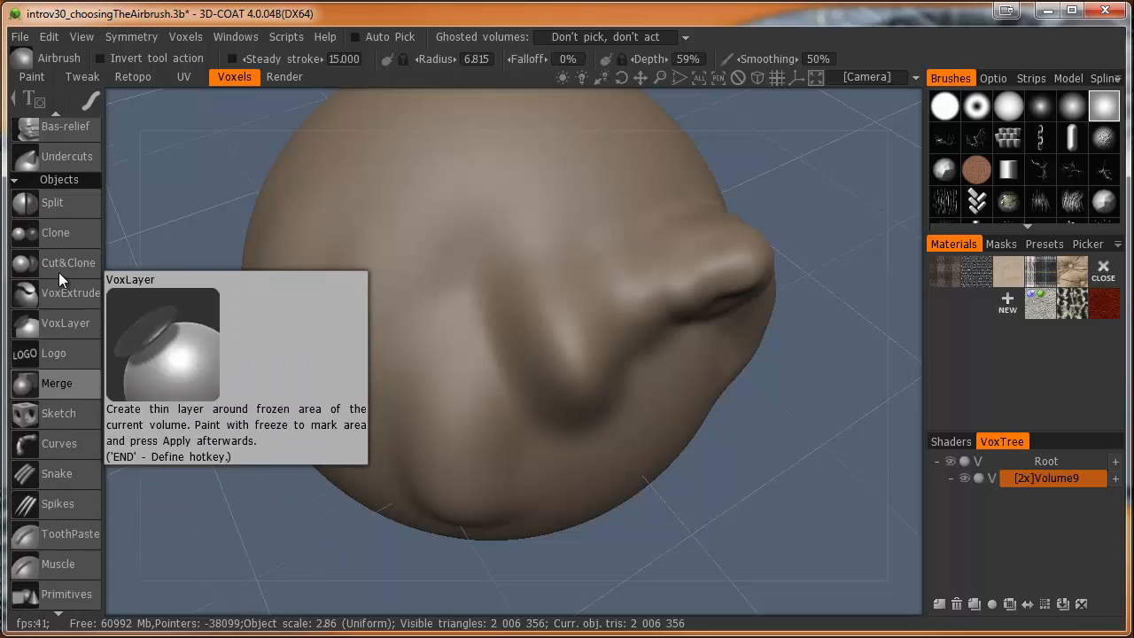
scroll(58, 272, "up", 8)
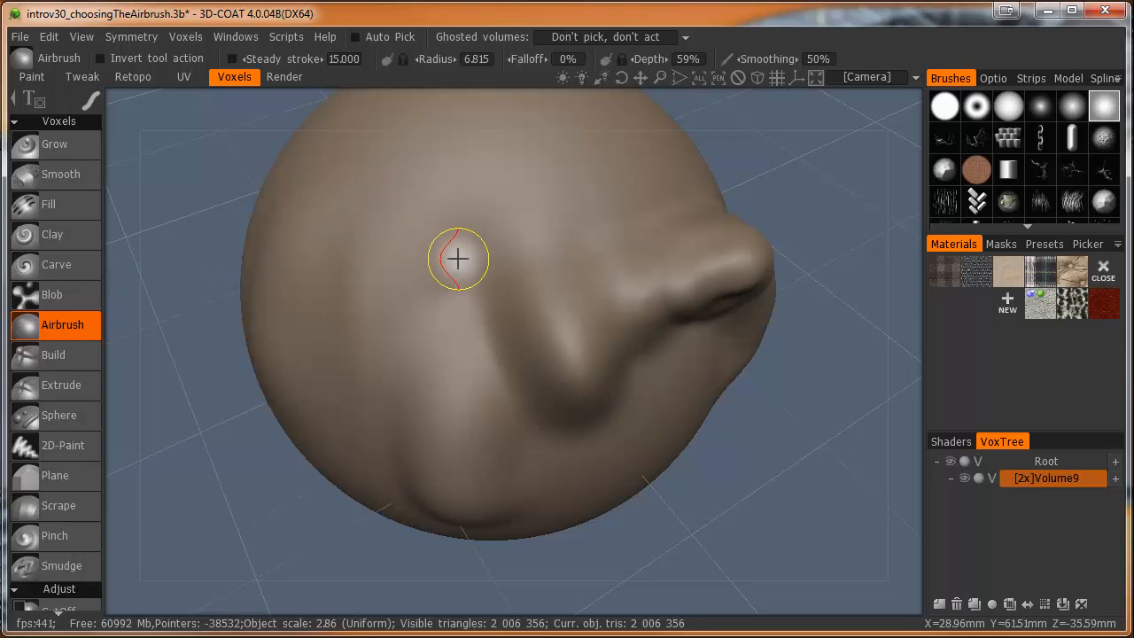
key("space")
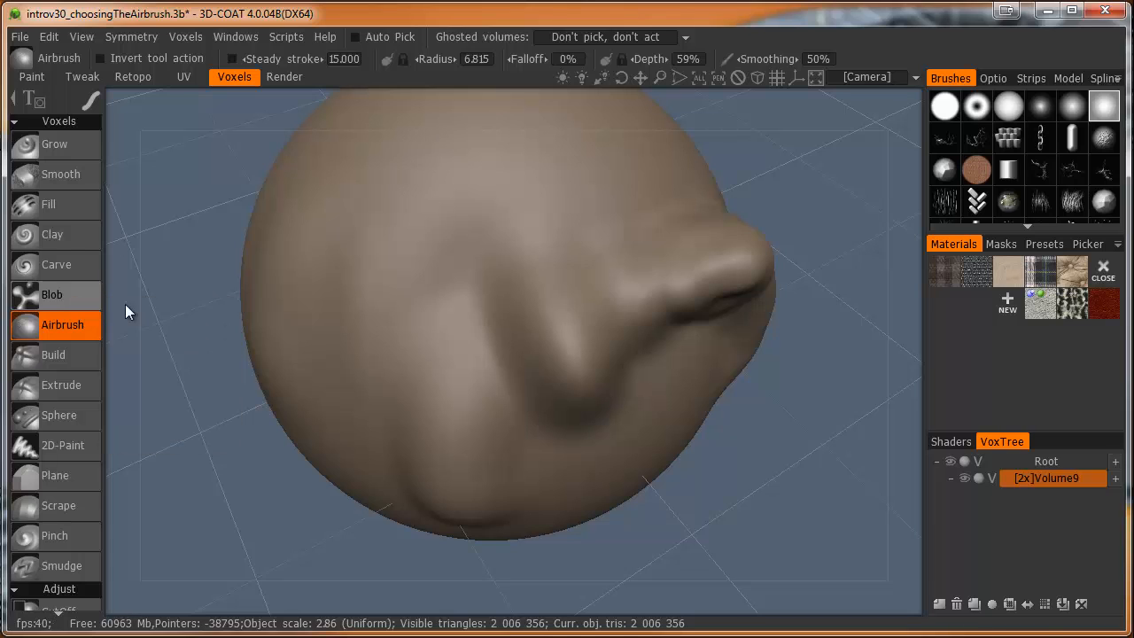
Step: Save the scene and look through the voxel tool list back to its beginning
key("ctrl+s")
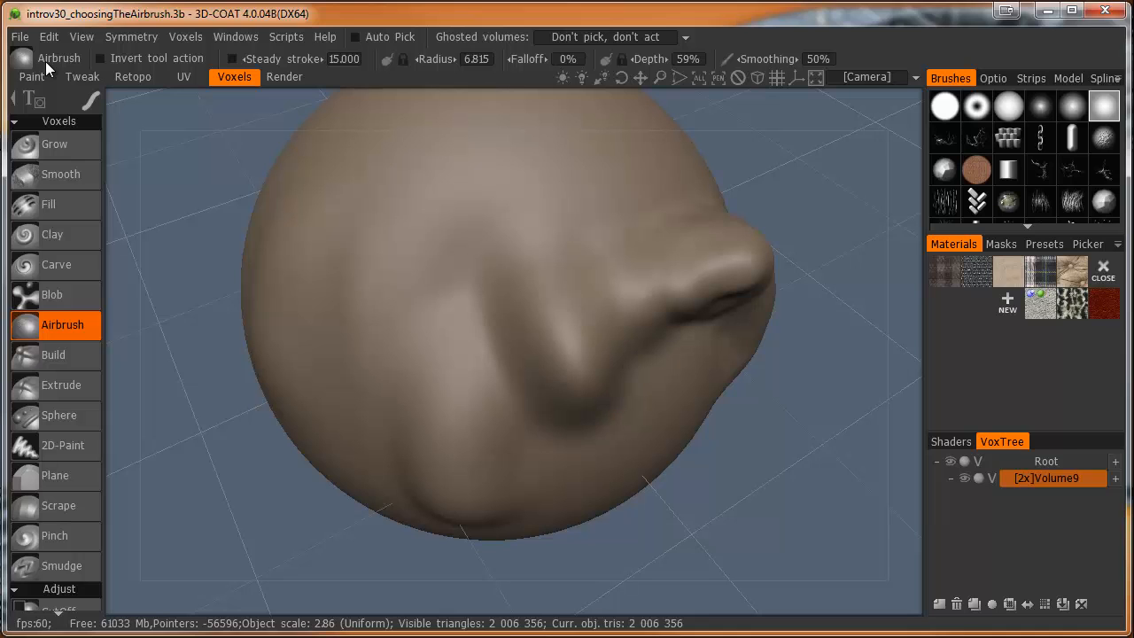
scroll(70, 209, "down", 5)
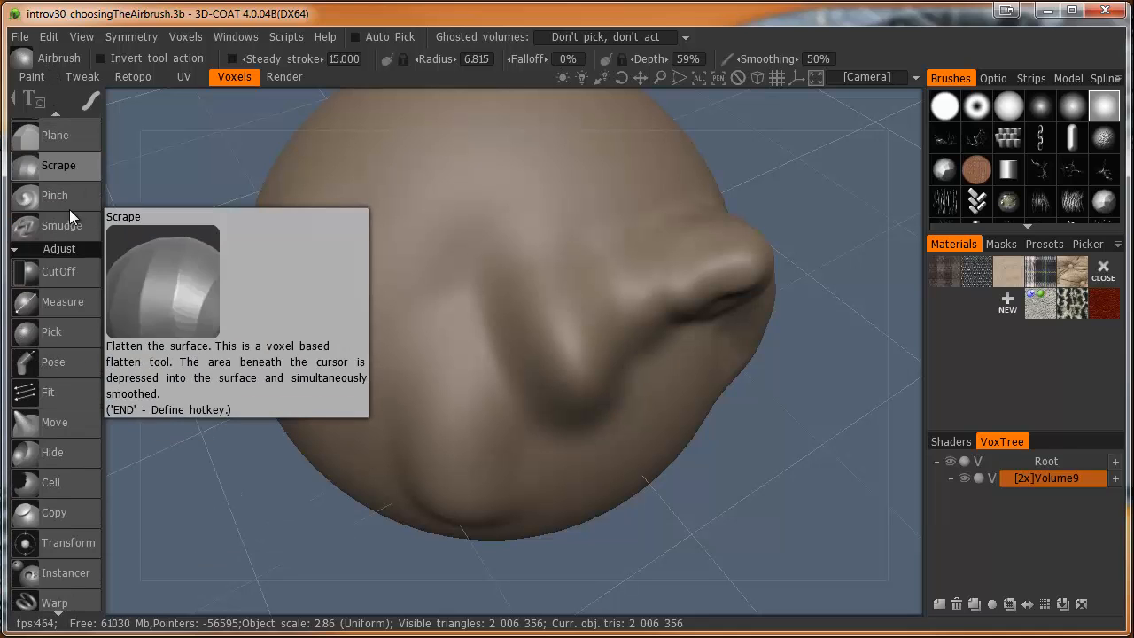
scroll(69, 209, "down", 10)
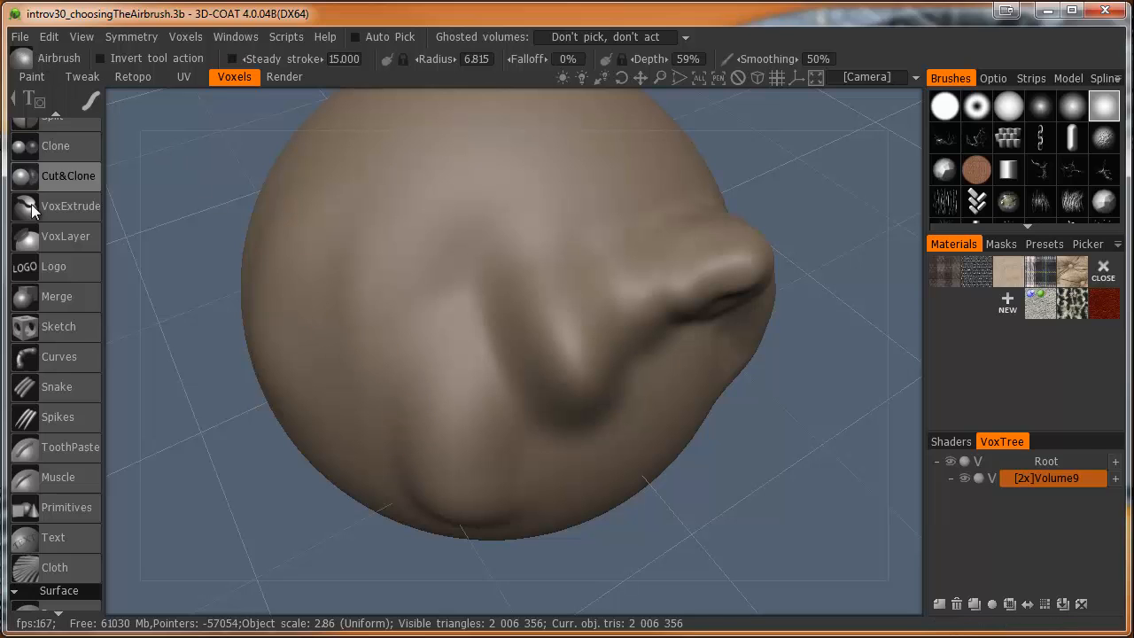
scroll(74, 229, "up", 12)
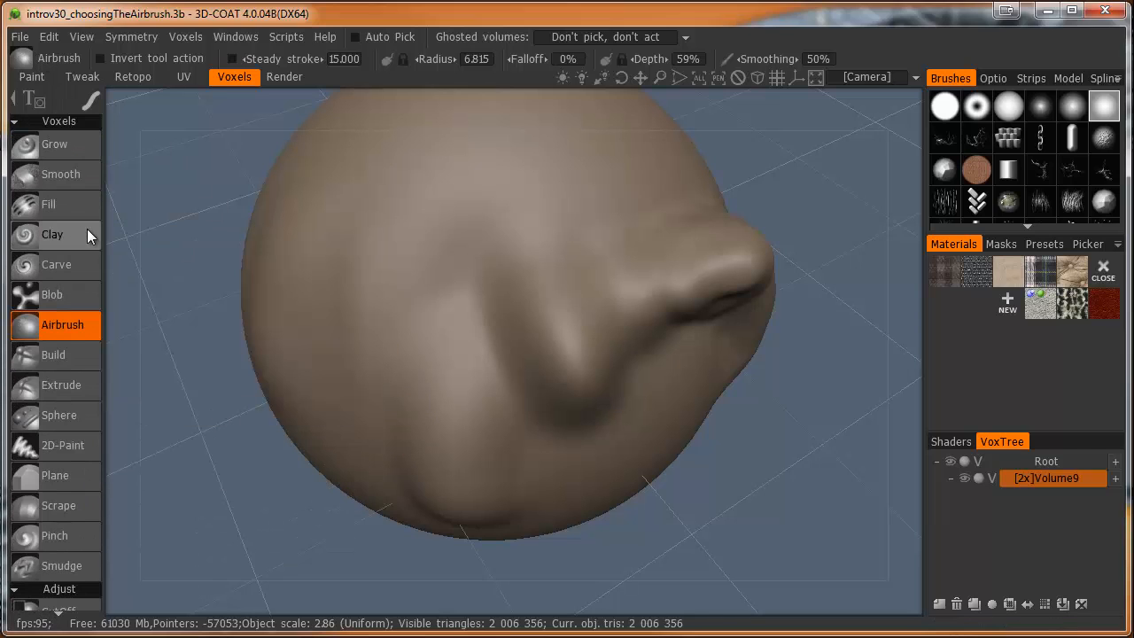
Step: Airbrush two grooves side by side into the sphere, using inverted tool action
left_click(100, 57)
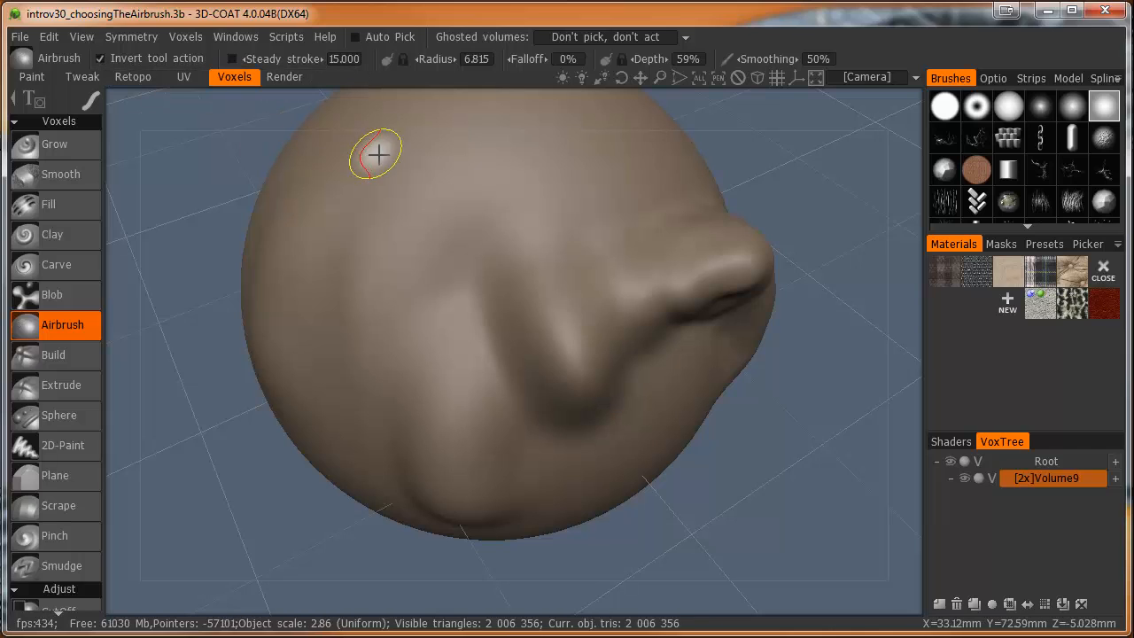
left_click_drag(403, 158, 438, 313)
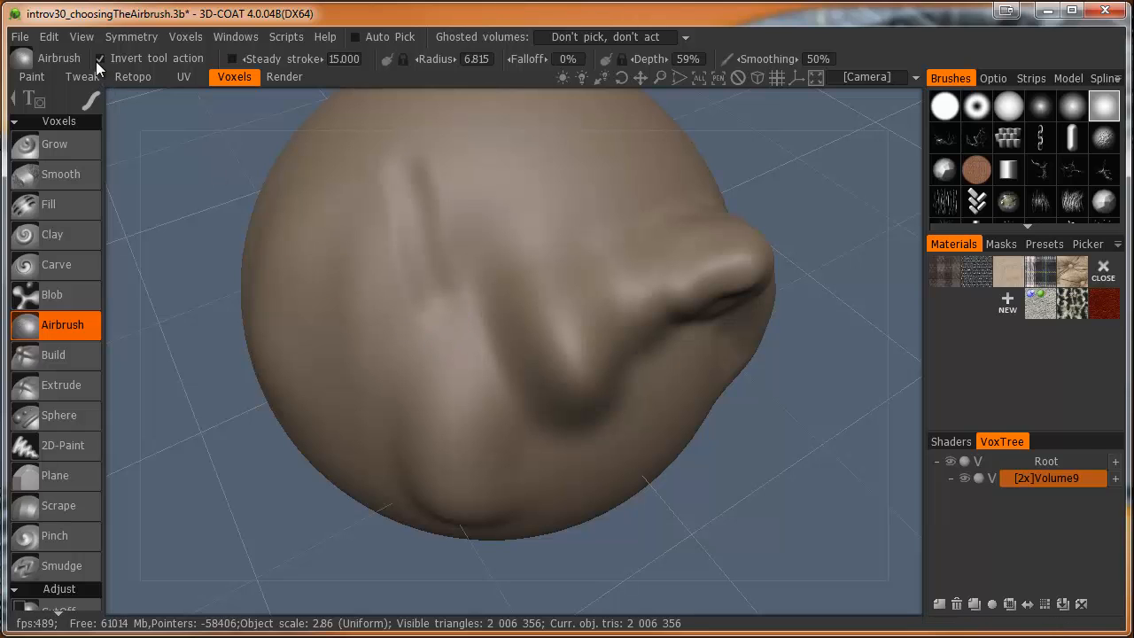
left_click_drag(332, 152, 372, 253)
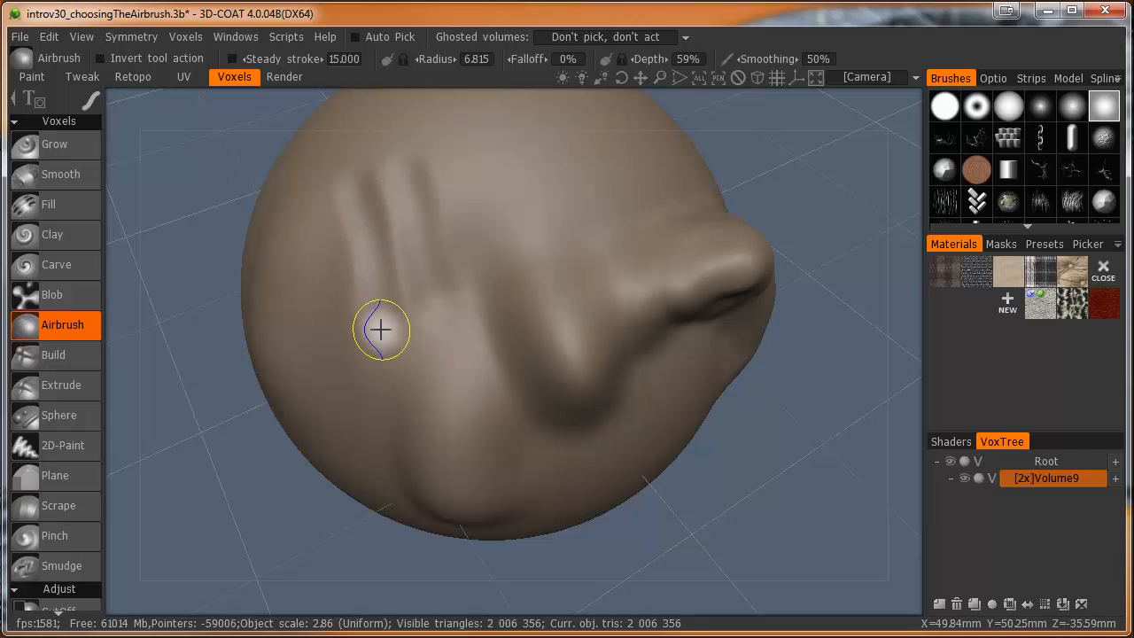
Step: Airbrush a raised closed loop freehand on the smooth side of the sphere, without inversion or Steady stroke
mouse_move(321, 392)
left_mouse_down("alt")
mouse_move(395, 372)
mouse_move(393, 390)
left_mouse_up("alt")
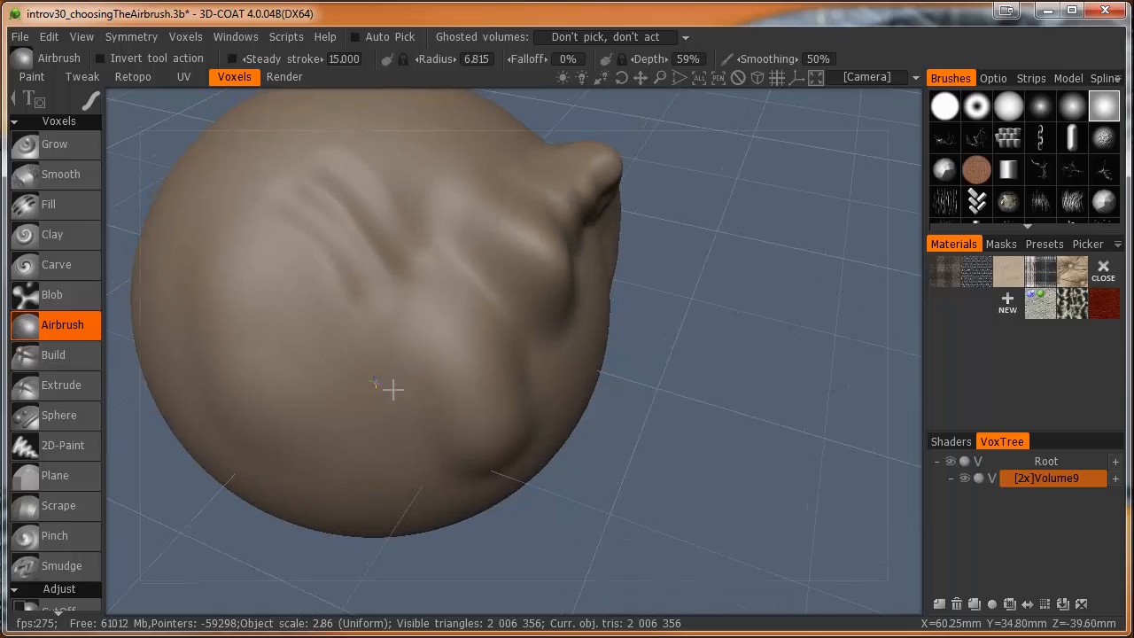
middle_click_drag(392, 390, 605, 450, "alt")
left_click_drag(443, 422, 666, 415, "alt")
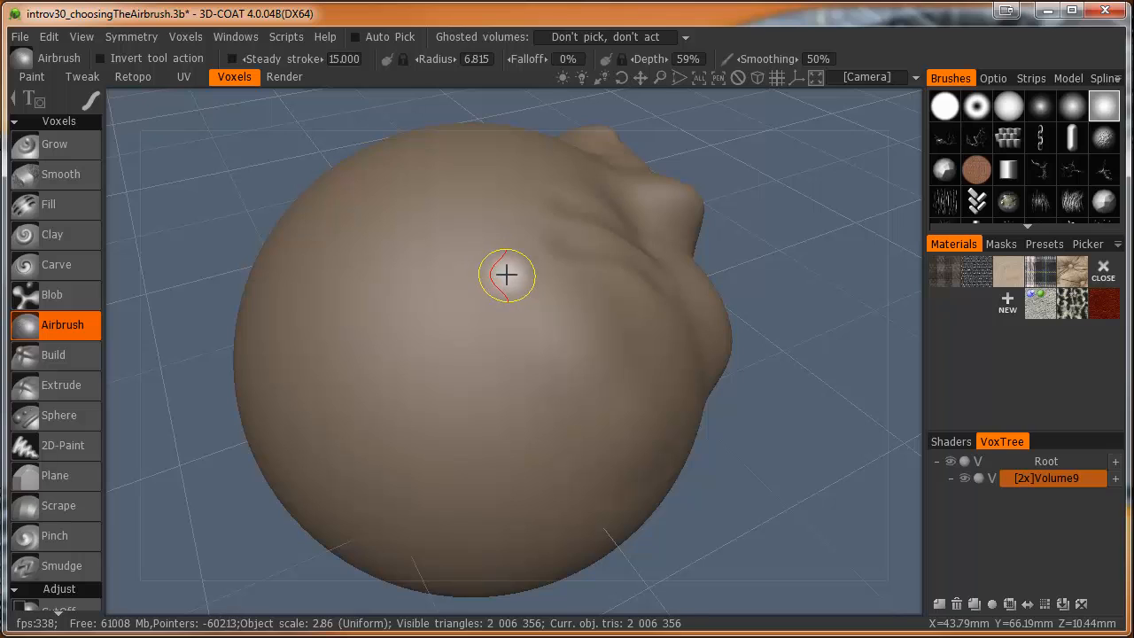
mouse_move(504, 275)
left_mouse_down()
mouse_move(436, 314)
mouse_move(431, 399)
mouse_move(534, 435)
mouse_move(595, 381)
mouse_move(559, 319)
mouse_move(499, 278)
left_mouse_up()
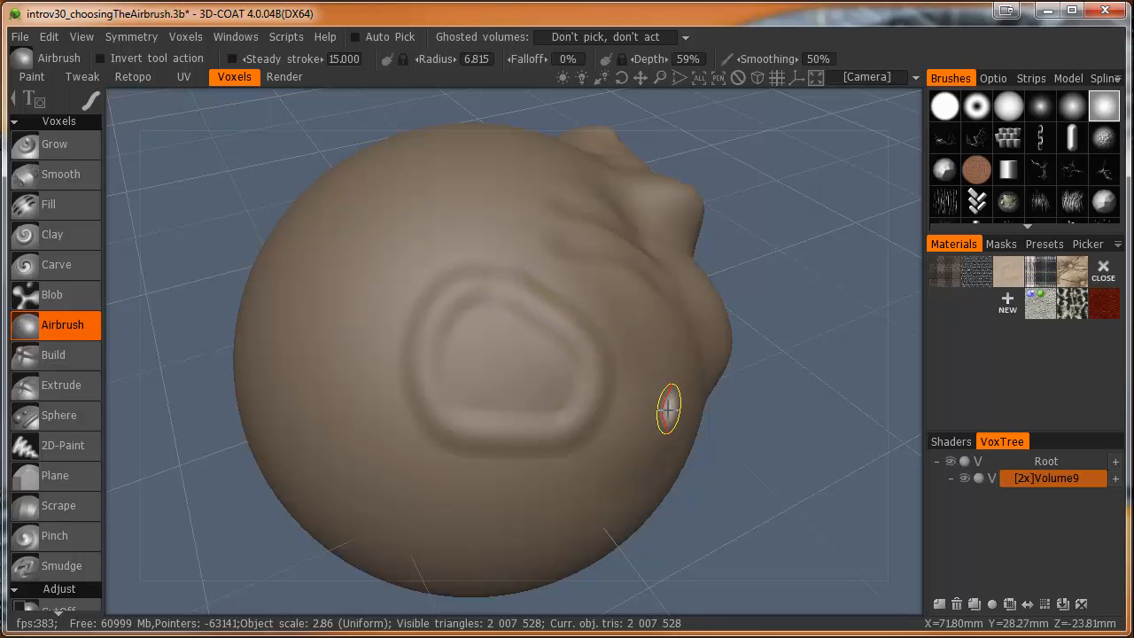
Step: Airbrush a rounded raised ring beside the freehand loop with Steady stroke enabled, and turn Steady stroke off
left_click_drag(372, 473, 390, 458, "alt")
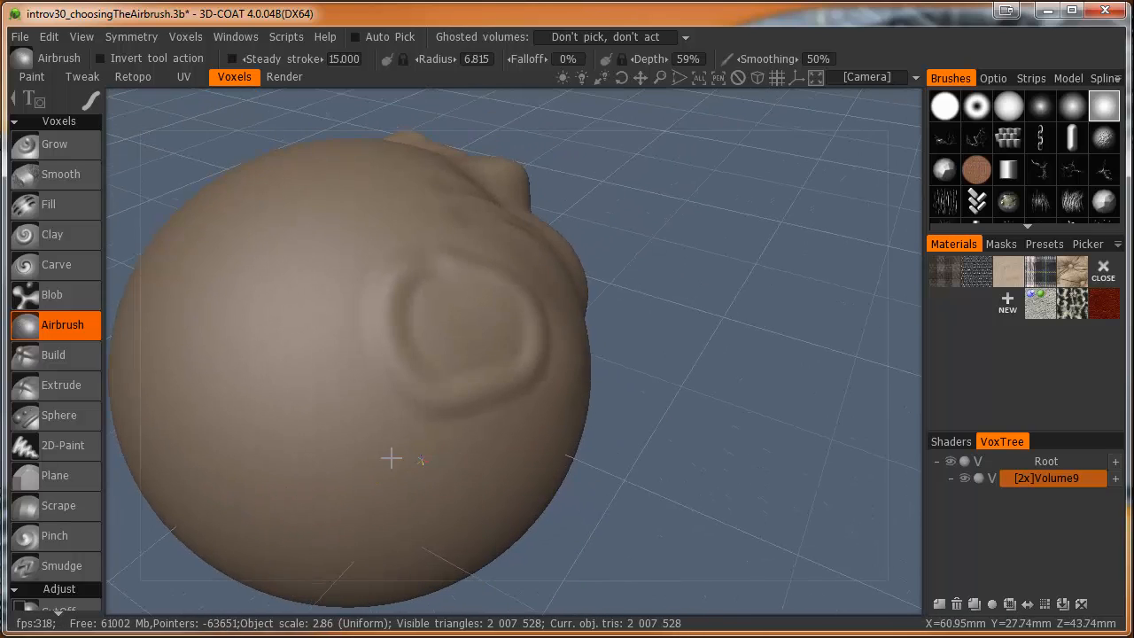
middle_click_drag(390, 459, 630, 466, "alt")
left_click_drag(482, 467, 482, 453, "alt")
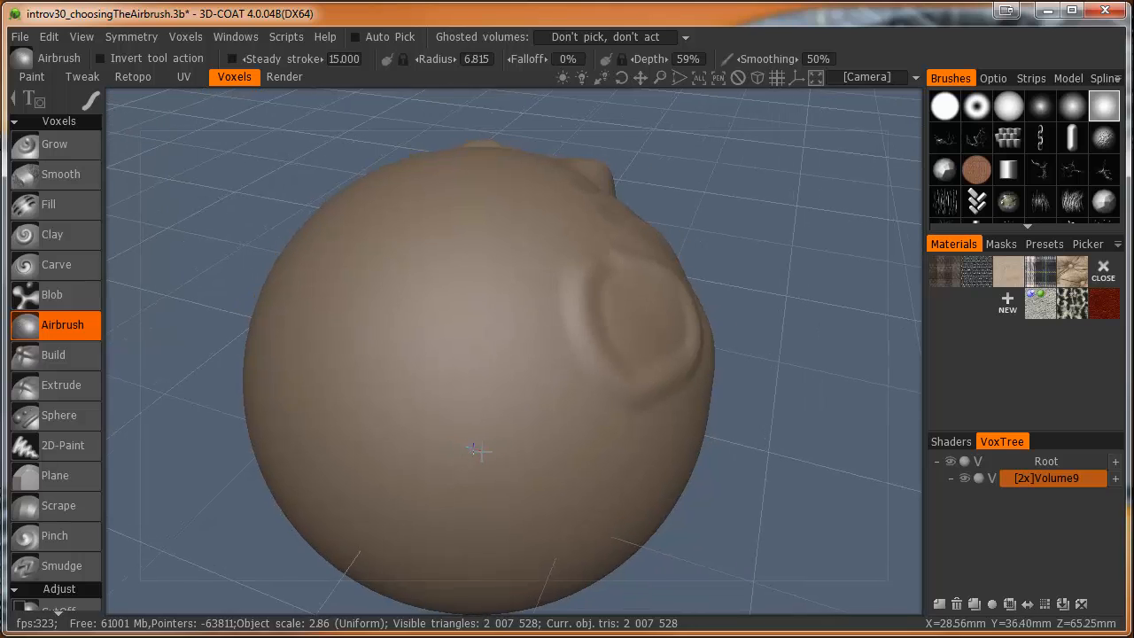
middle_click_drag(481, 453, 514, 465, "alt")
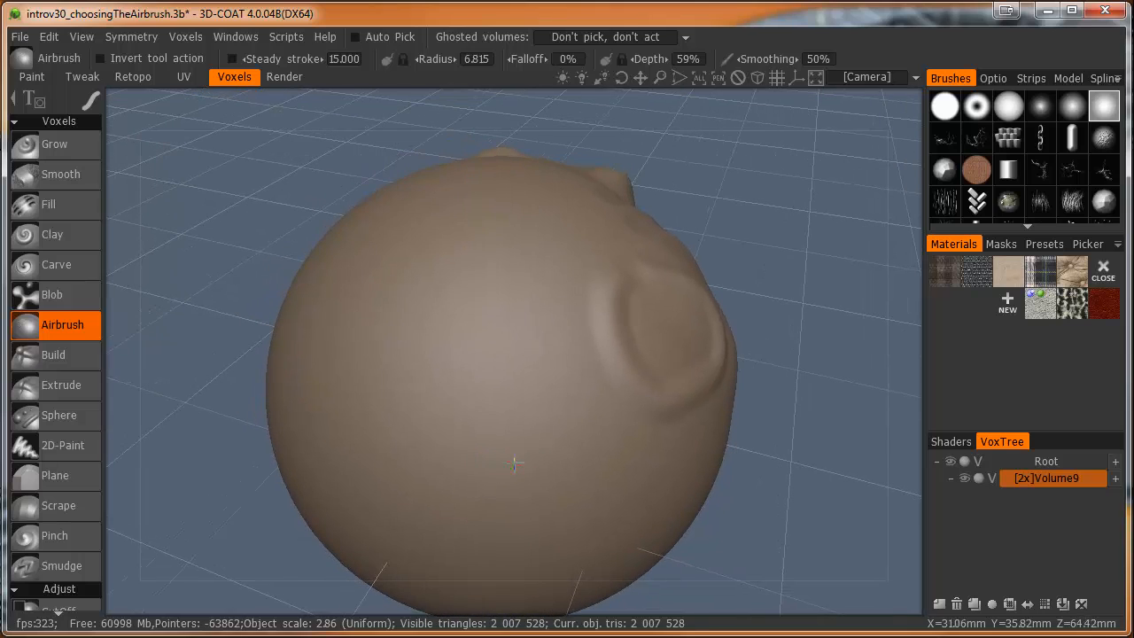
left_click(231, 59)
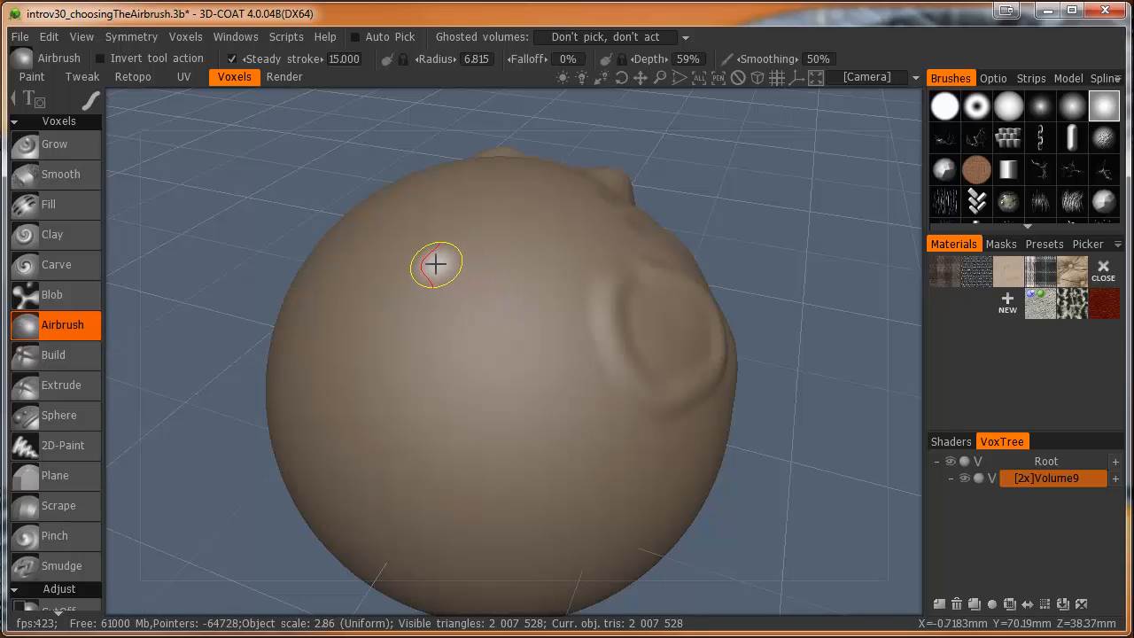
mouse_move(372, 293)
left_mouse_down()
mouse_move(360, 346)
mouse_move(378, 398)
left_mouse_up()
mouse_move(414, 432)
left_mouse_down()
mouse_move(494, 438)
mouse_move(560, 390)
left_mouse_up()
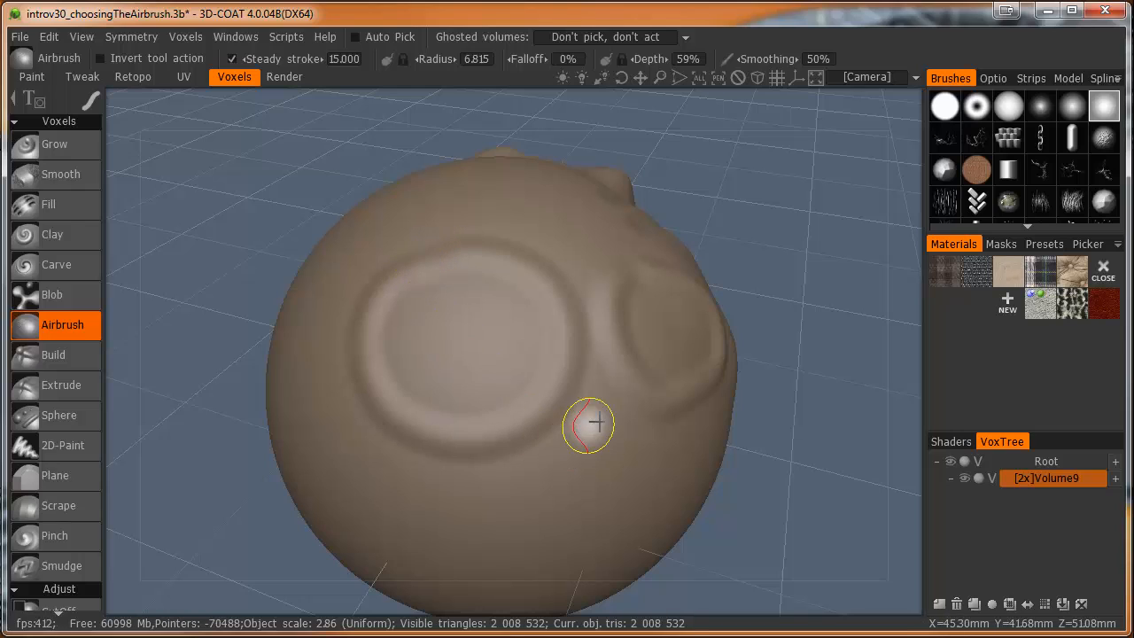
mouse_move(587, 425)
middle_mouse_down()
mouse_move(612, 453)
mouse_move(546, 463)
mouse_move(560, 490)
mouse_move(461, 458)
mouse_move(633, 458)
mouse_move(620, 469)
middle_mouse_up()
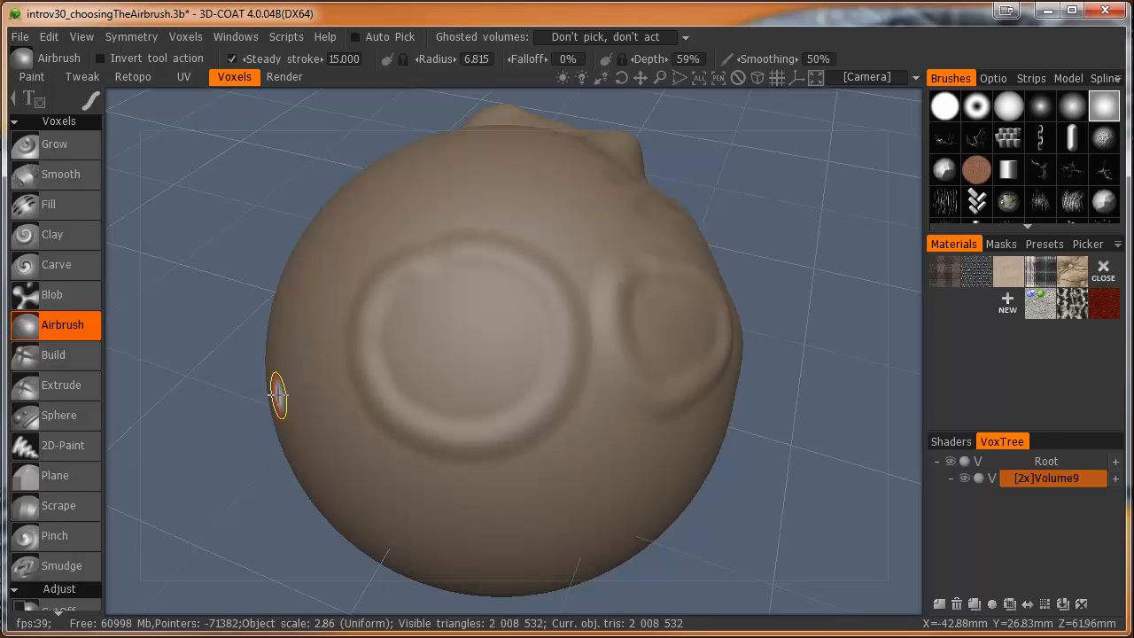
left_click(230, 59)
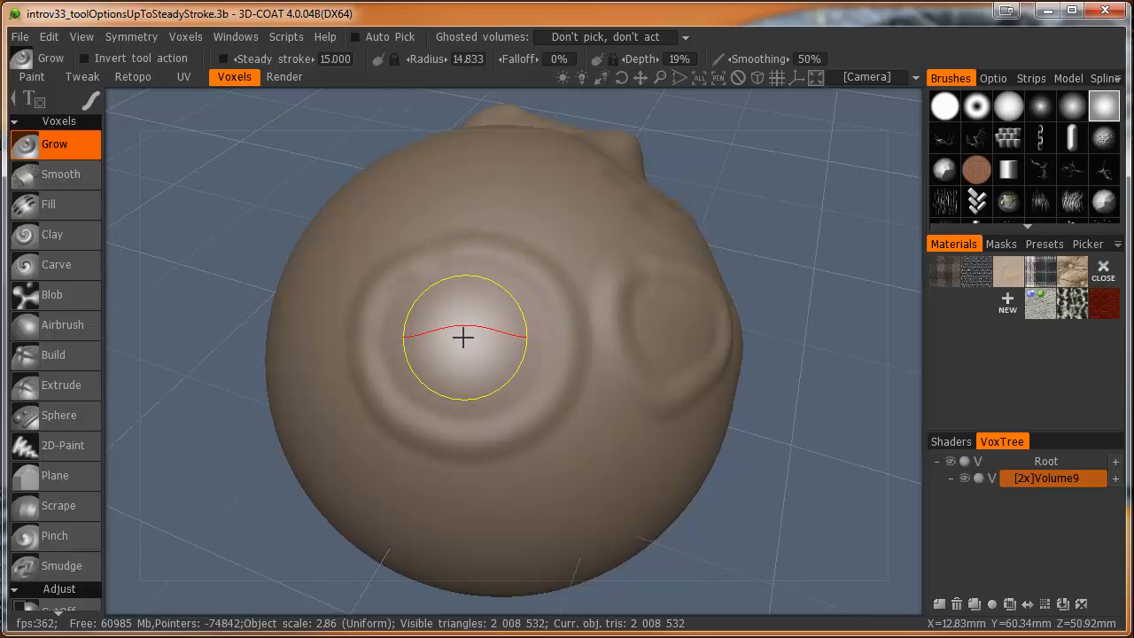
Step: Compare the Grow brush's size relative to the sphere from far and near viewing distances
right_click_drag(463, 338, 448, 426, "alt")
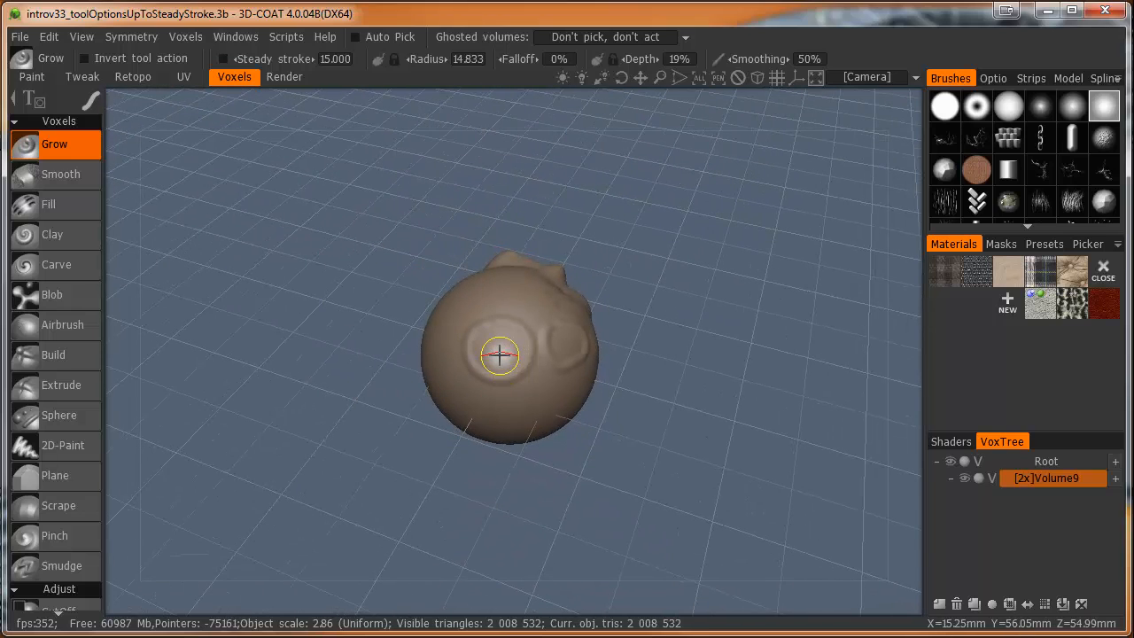
right_click_drag(501, 352, 506, 260, "alt")
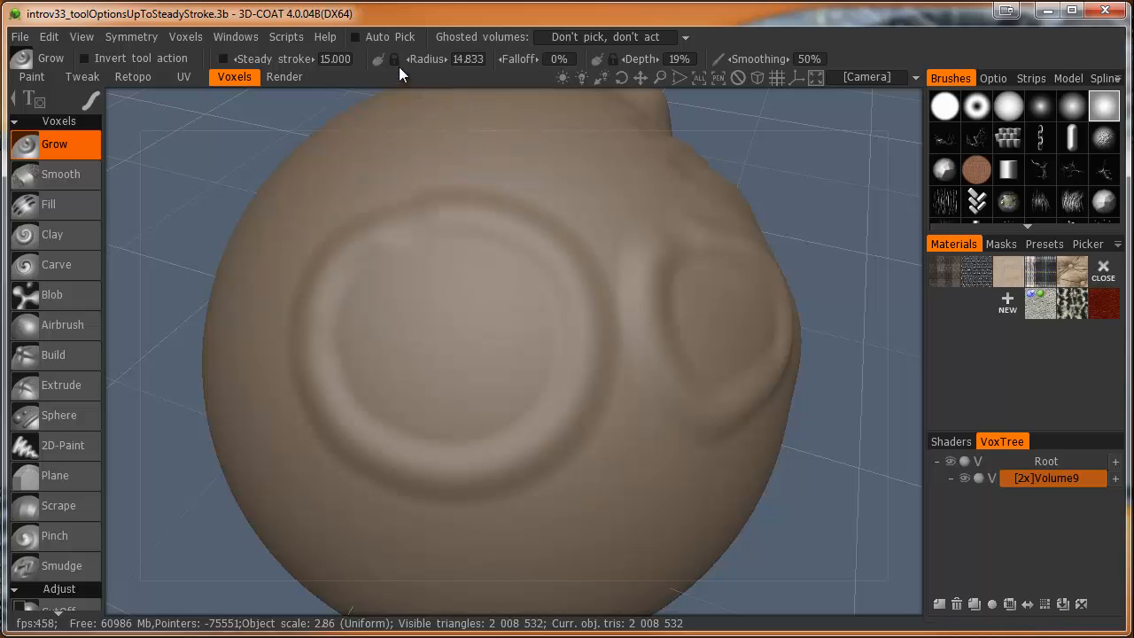
mouse_move(470, 271)
right_mouse_down("alt")
mouse_move(469, 346)
mouse_move(494, 393)
mouse_move(506, 264)
mouse_move(486, 381)
right_mouse_up("alt")
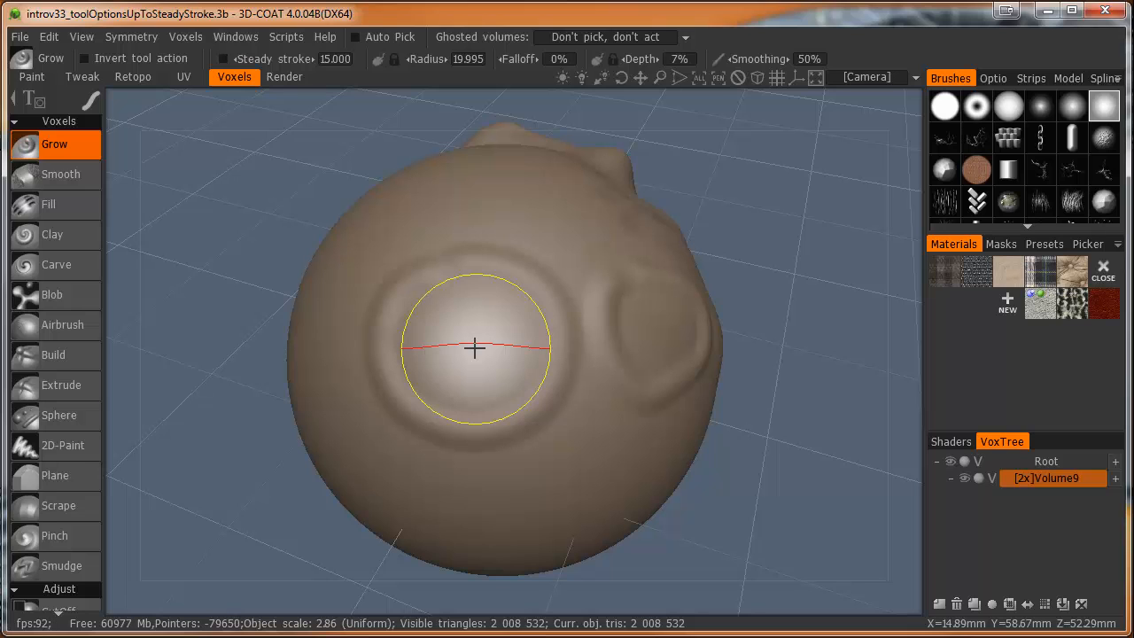
Step: Set the Grow brush radius to 15, and reduce it further to 13.5
mouse_move(475, 345)
right_mouse_down()
mouse_move(517, 346)
mouse_move(456, 338)
right_mouse_up()
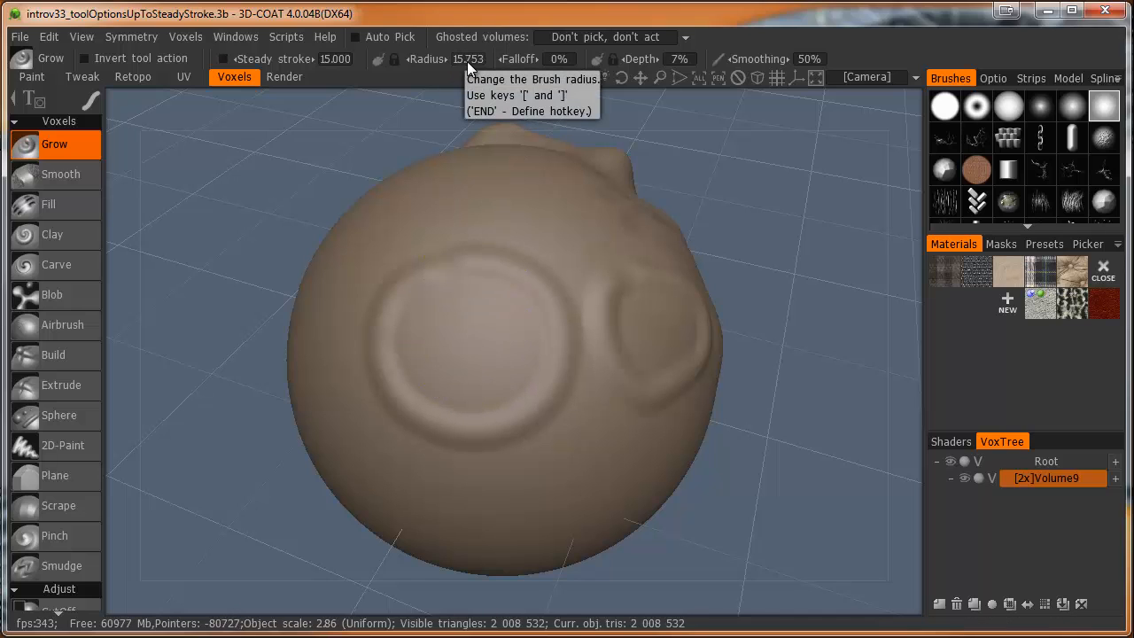
left_click(468, 59)
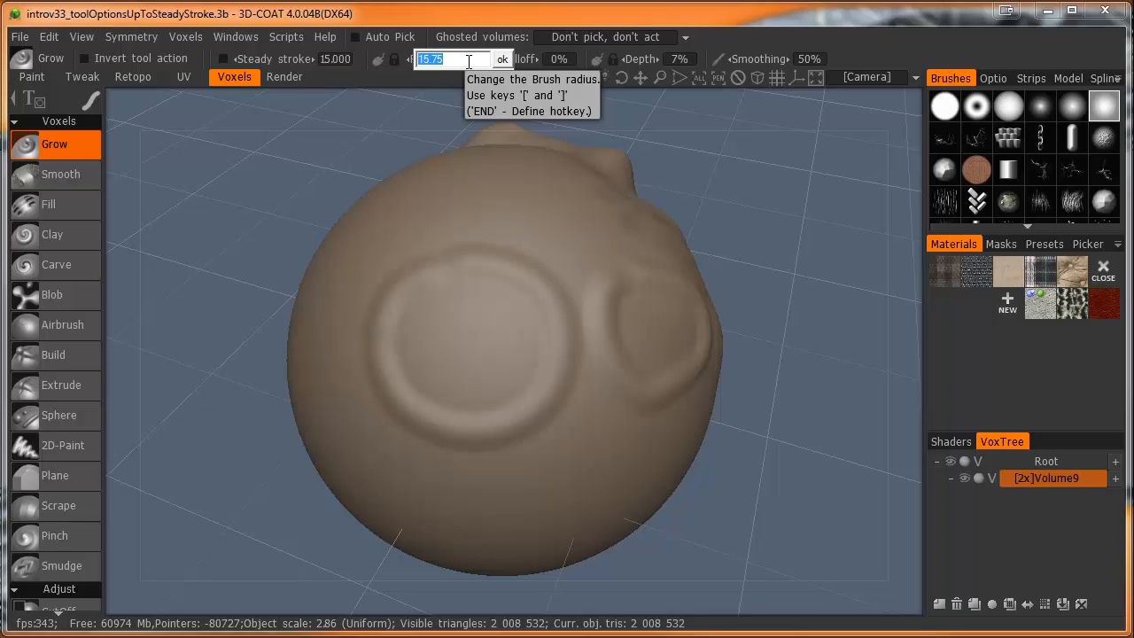
type("15")
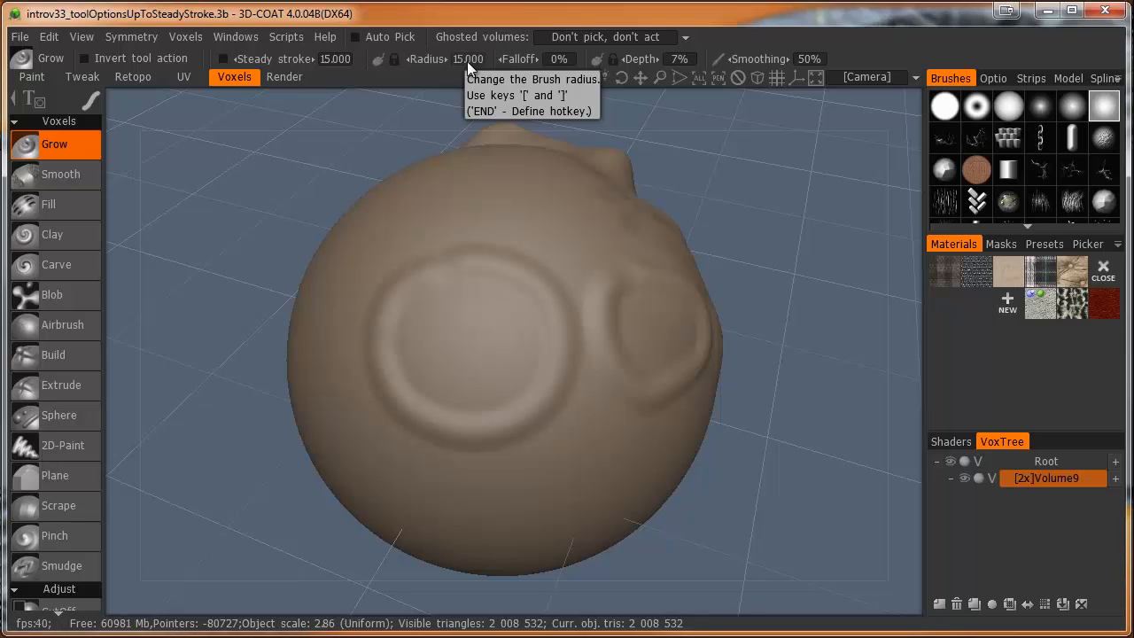
key("Return")
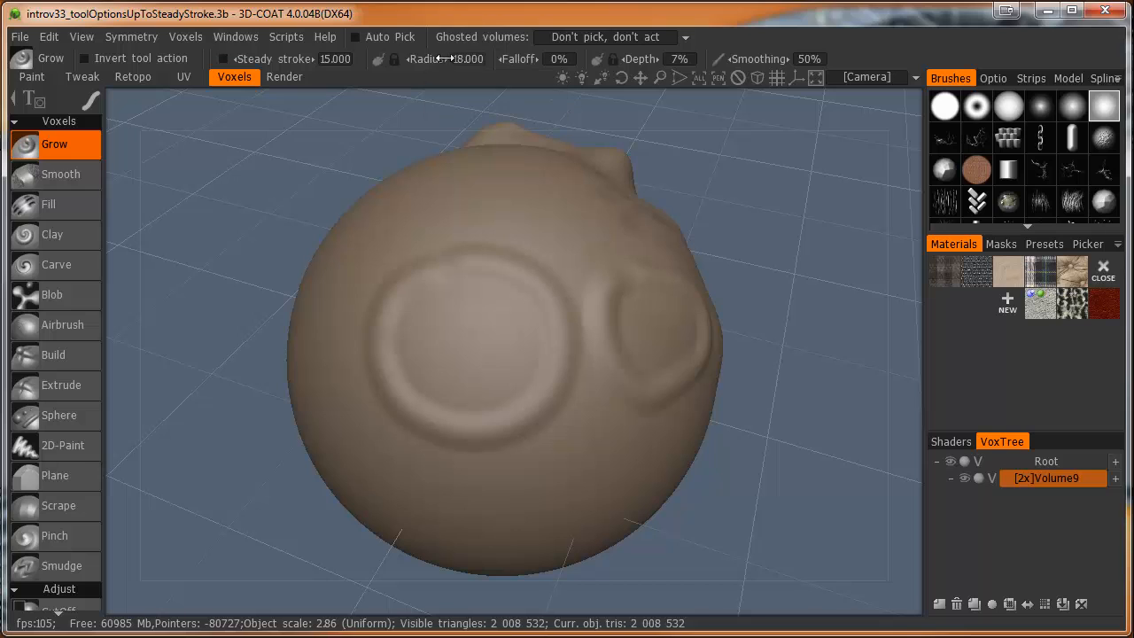
key("[")
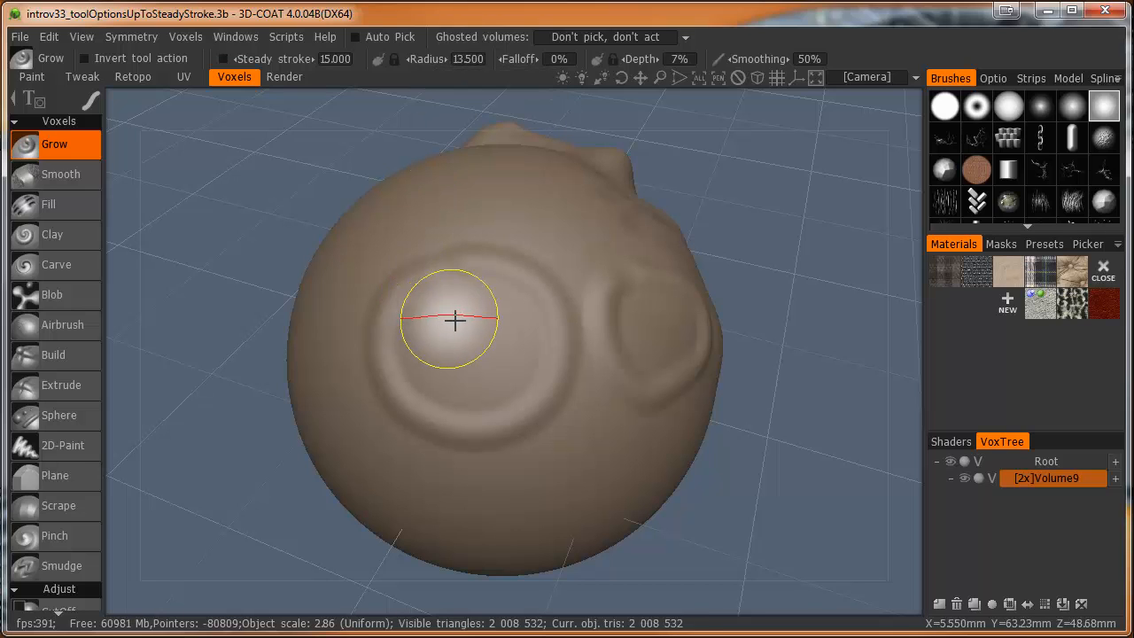
Step: Set the brush depth to 59% and grow a raised curved stroke just outside the upper part of the large ring
mouse_move(471, 336)
right_mouse_down()
mouse_move(514, 355)
mouse_move(481, 352)
mouse_move(469, 337)
mouse_move(455, 349)
mouse_move(539, 324)
mouse_move(469, 372)
right_mouse_up()
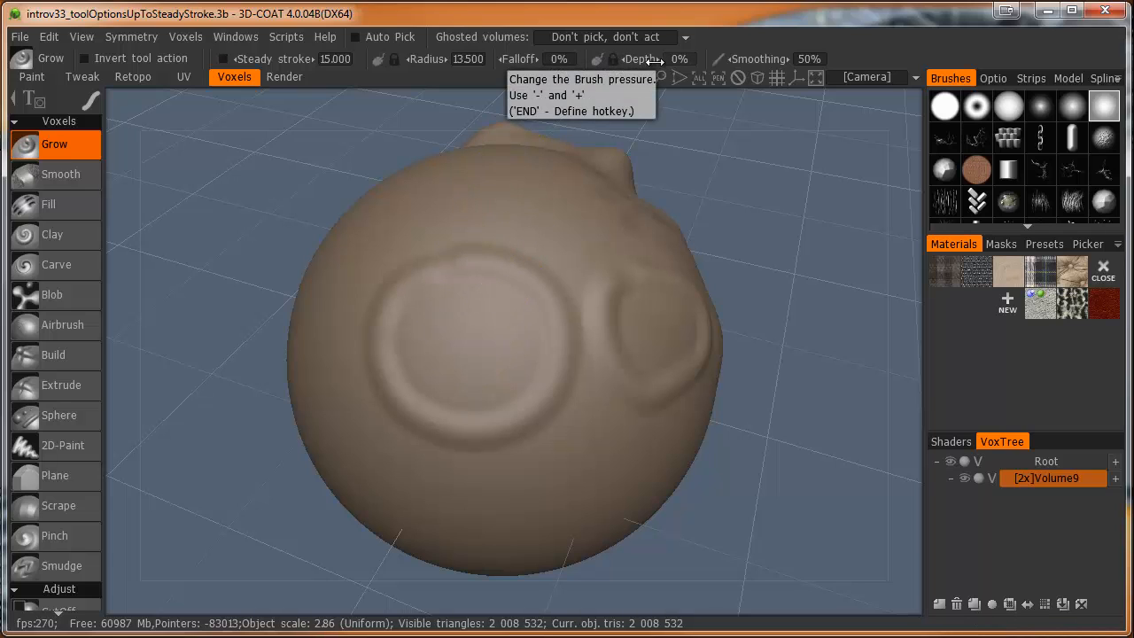
right_click_drag(490, 365, 486, 337)
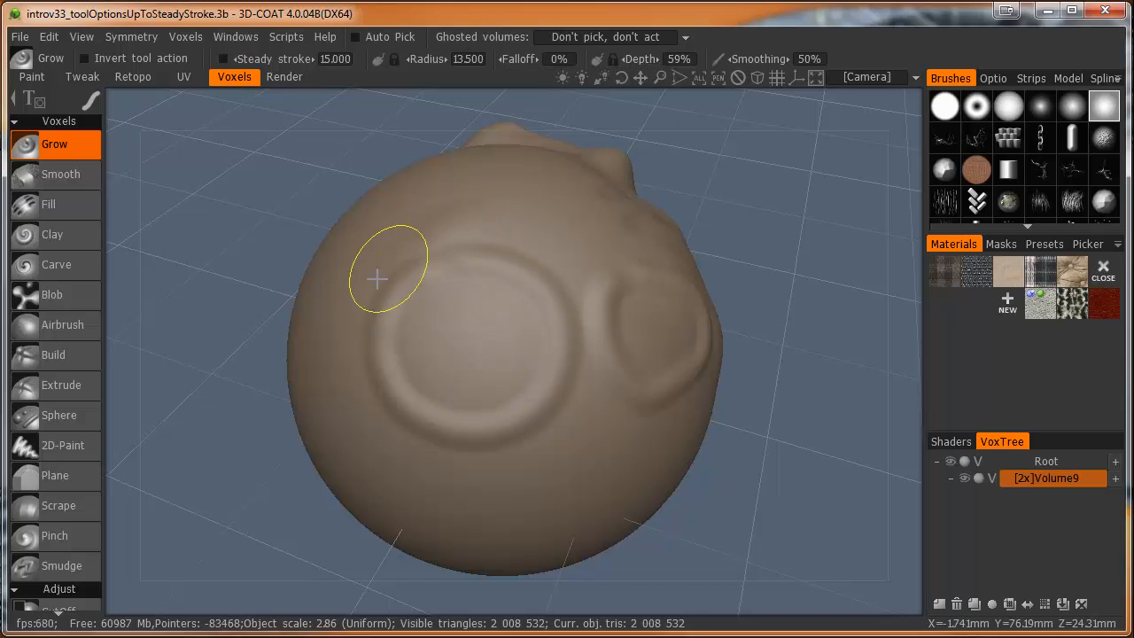
left_click_drag(425, 218, 539, 211)
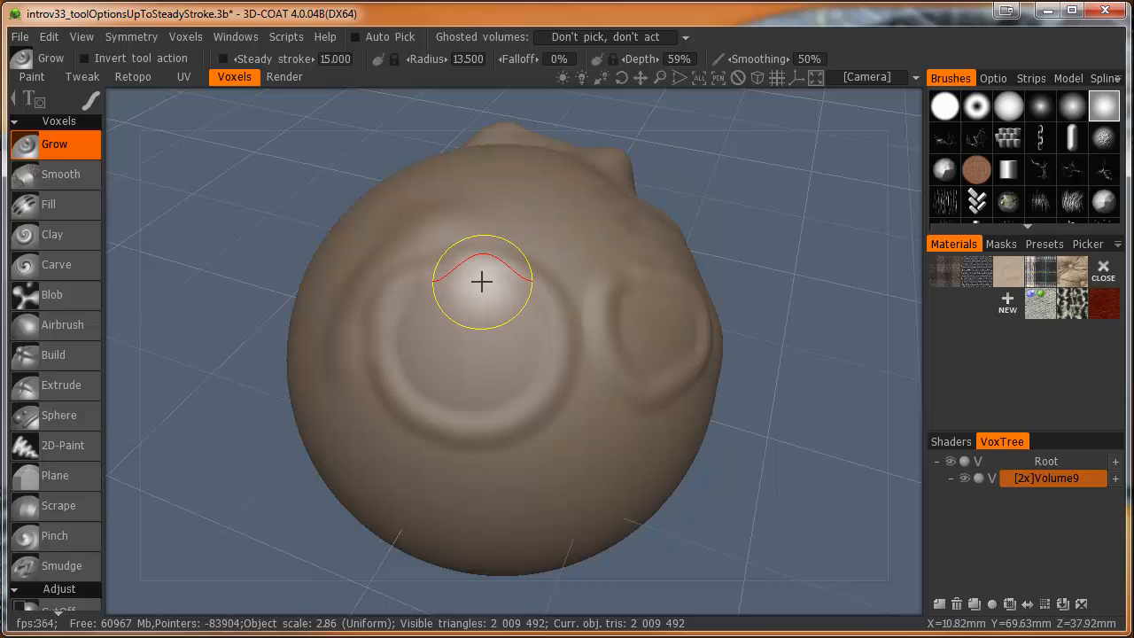
Step: Lower the Grow brush's smoothing strength to 30%
key("shift")
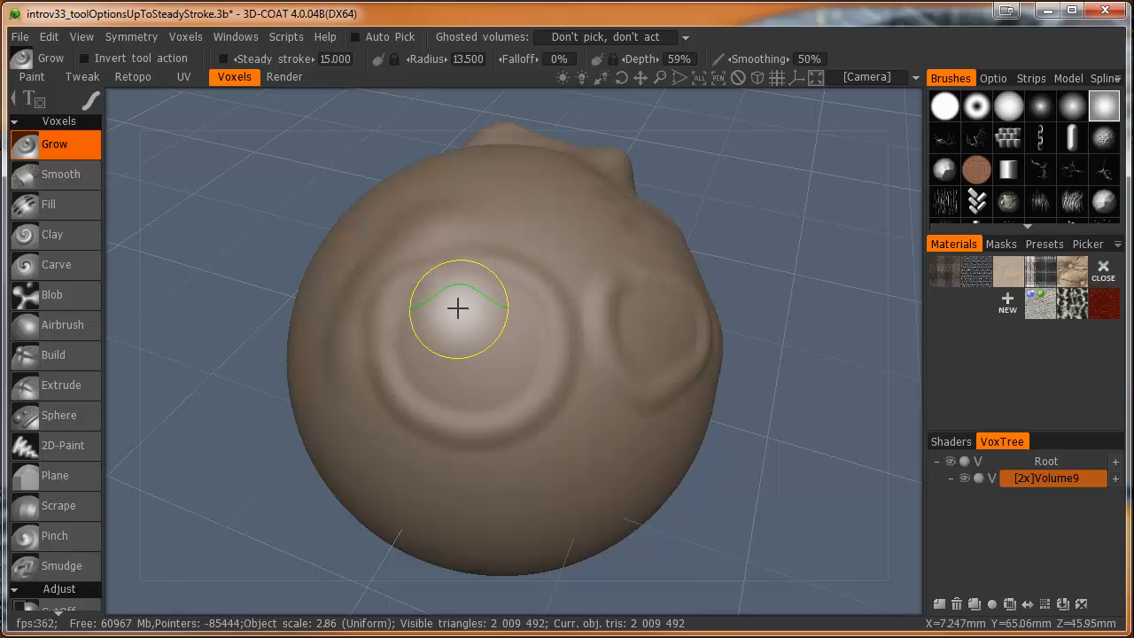
mouse_move(458, 307)
right_mouse_down("shift")
mouse_move(468, 268)
mouse_move(461, 317)
right_mouse_up("shift")
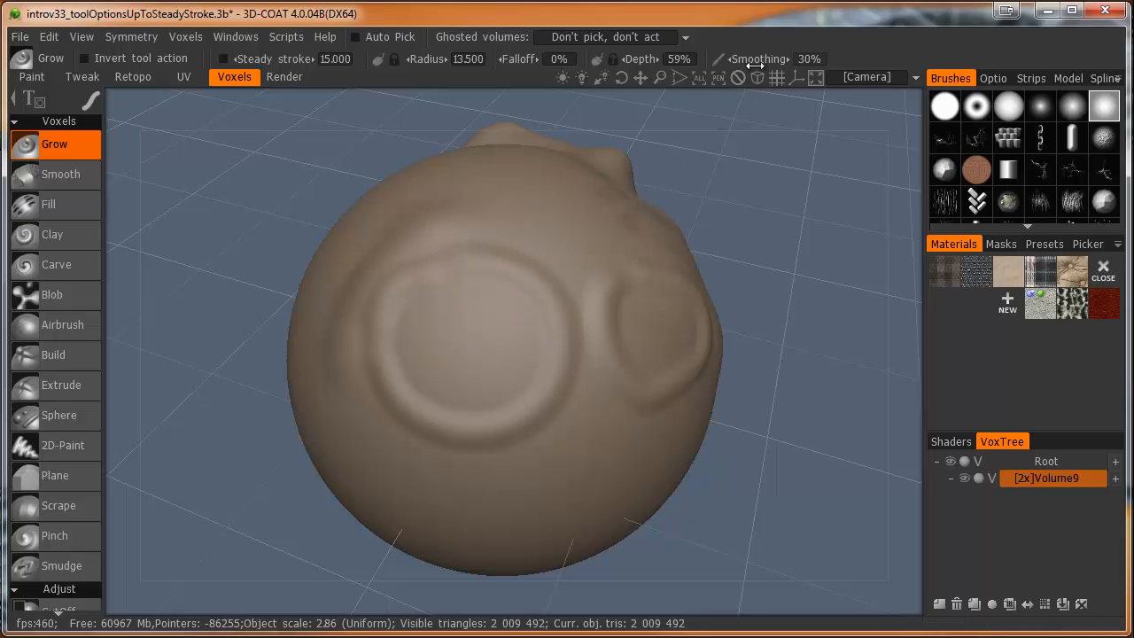